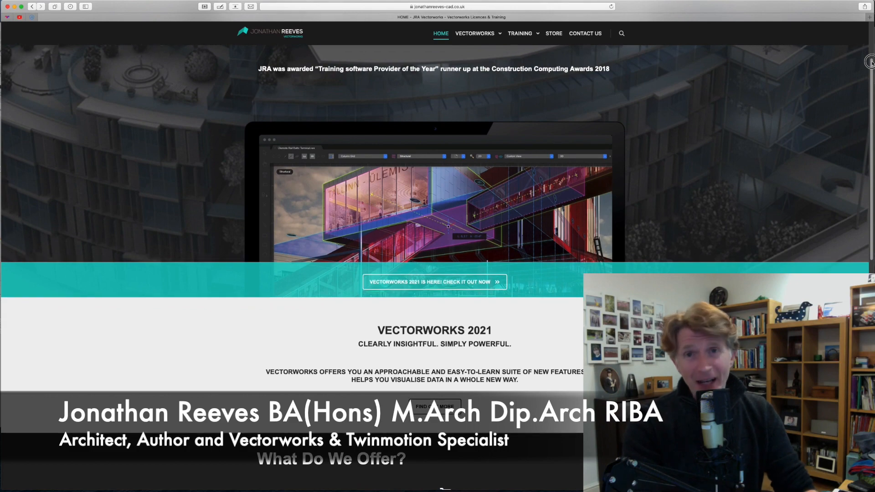
pyautogui.moveTo(870, 62); pyautogui.dragTo(871, 271)
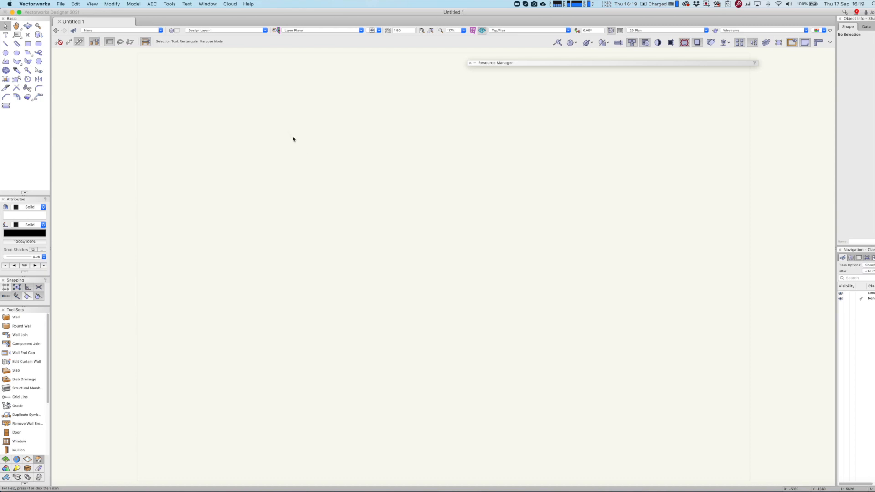
# Duplicate the Architect workspace and make the copy the active workspace.
pyautogui.click(173, 3)
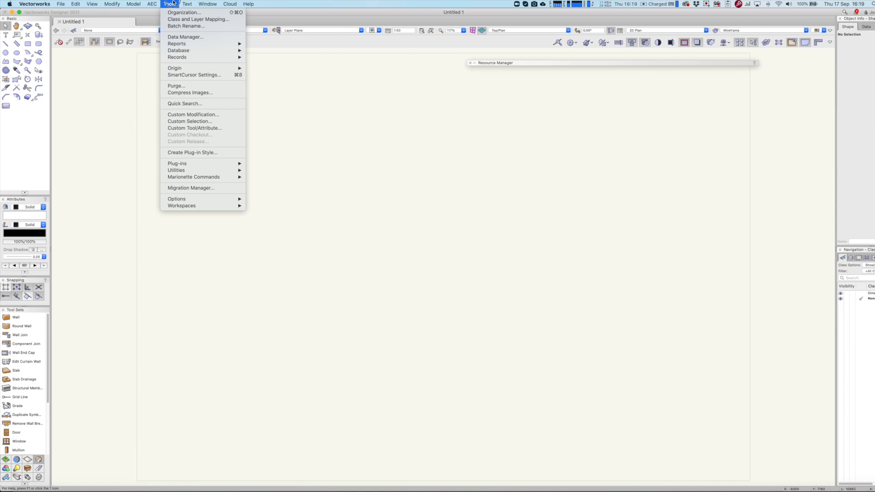
pyautogui.click(183, 206)
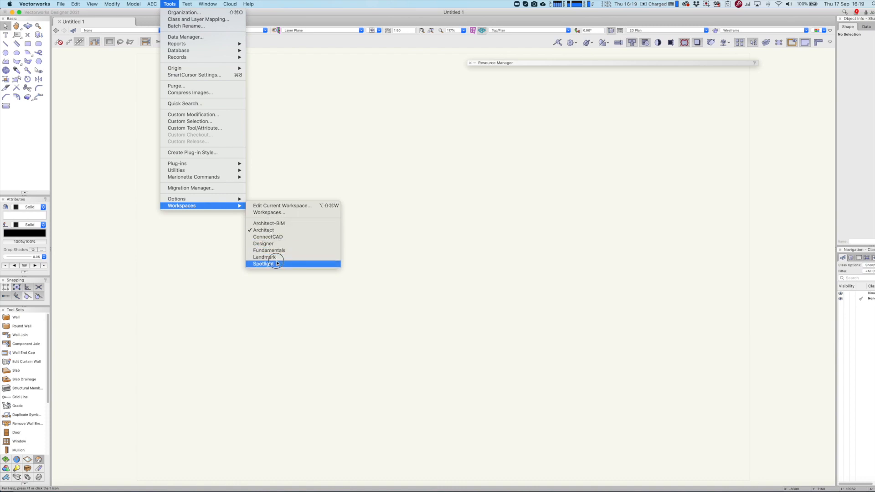
pyautogui.click(276, 213)
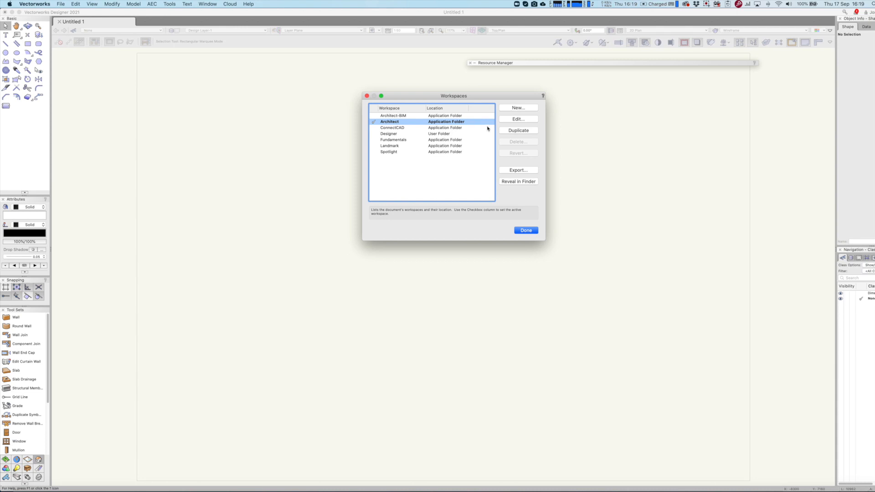
pyautogui.click(514, 131)
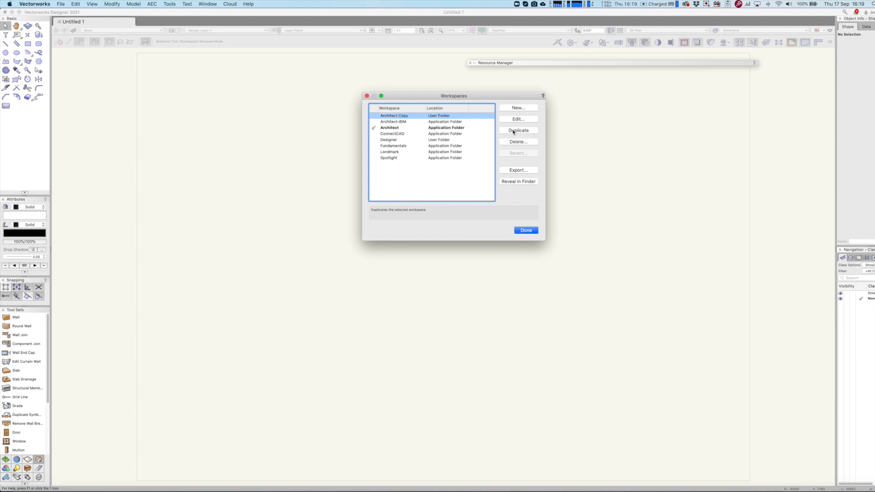
pyautogui.click(375, 117)
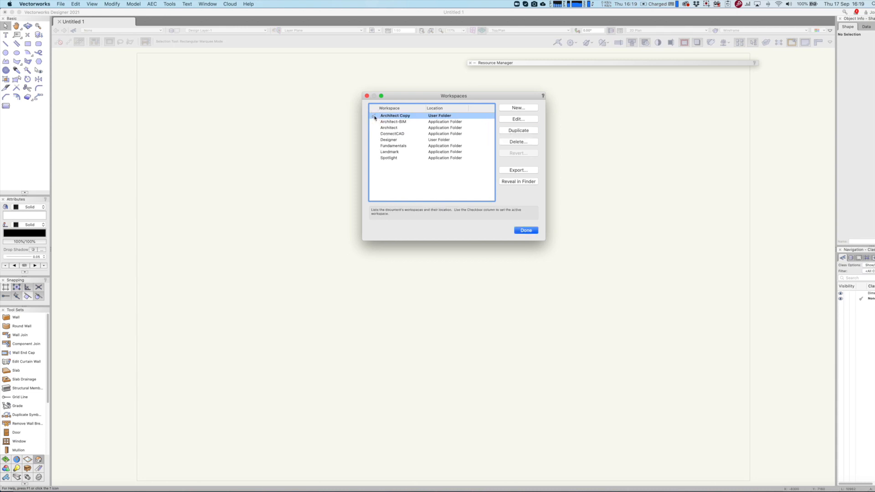
# Open the duplicated workspace for editing and rename it JRA Architect 2021.
pyautogui.click(519, 120)
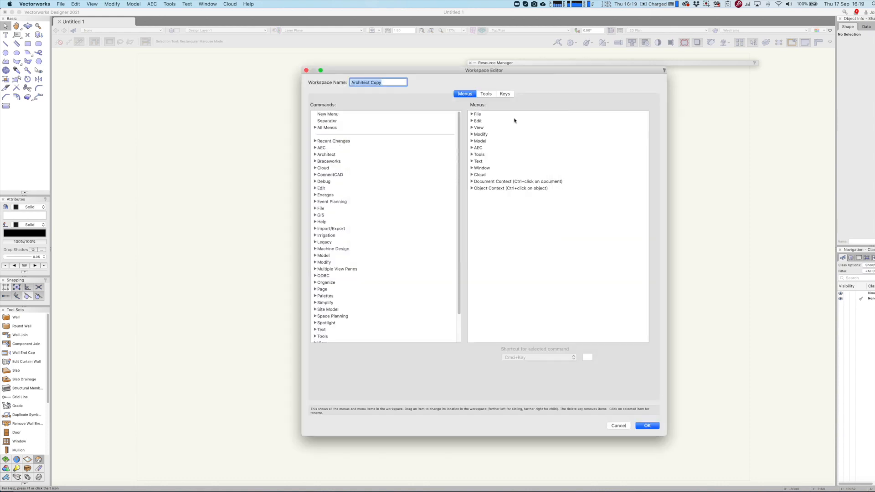
pyautogui.click(351, 83)
pyautogui.write('JRA')
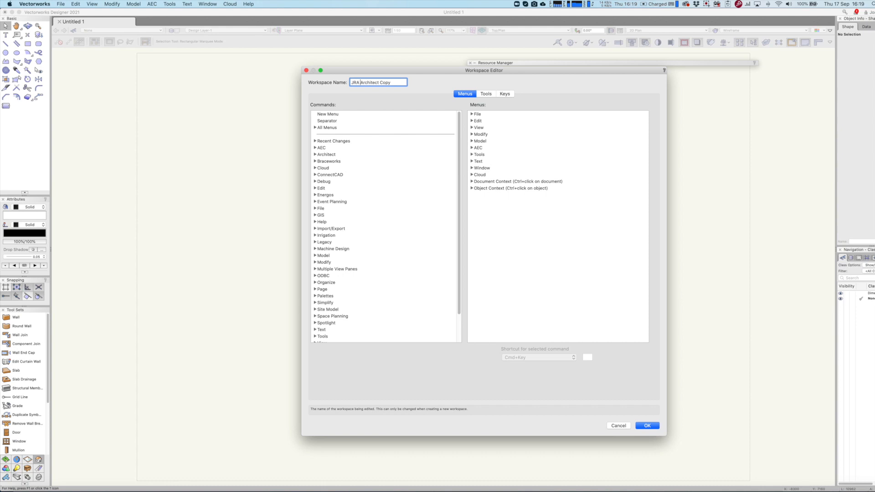
pyautogui.doubleClick(379, 82)
pyautogui.write('2021')
pyautogui.moveTo(396, 71); pyautogui.dragTo(340, 71)
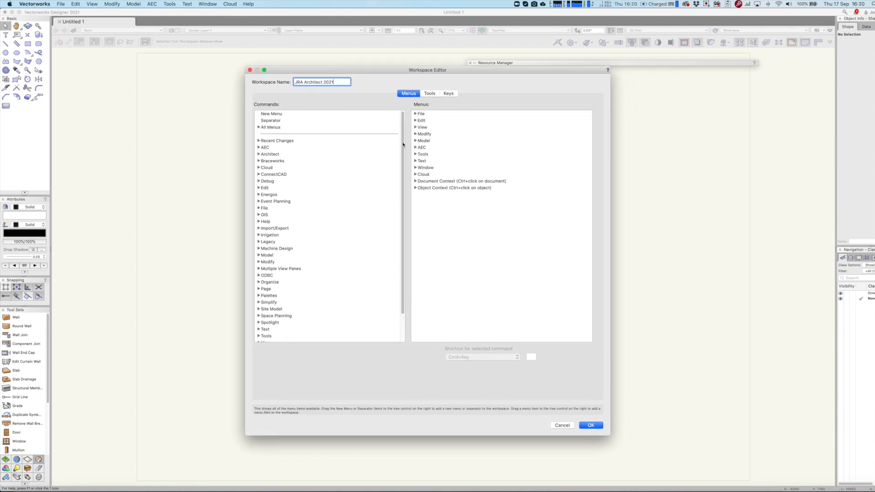
# Insert three additional separators below Paste in the Object Context menu.
pyautogui.click(415, 188)
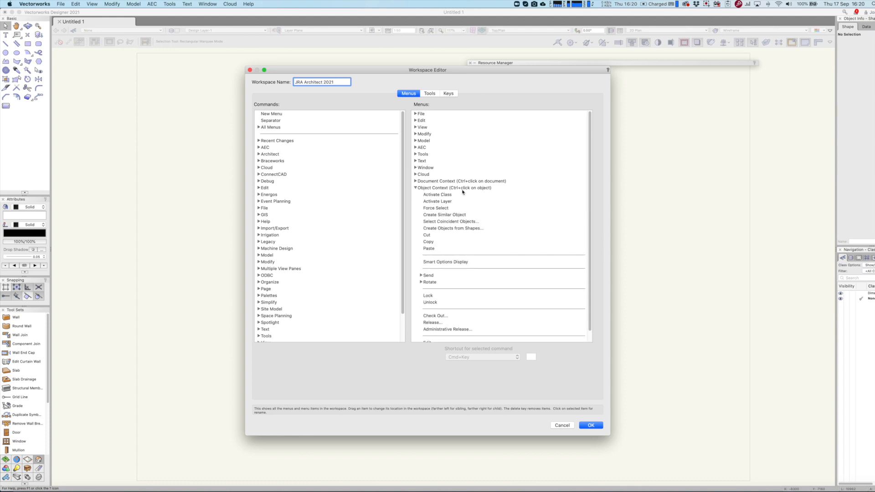
pyautogui.scroll(-2, 455, 257)
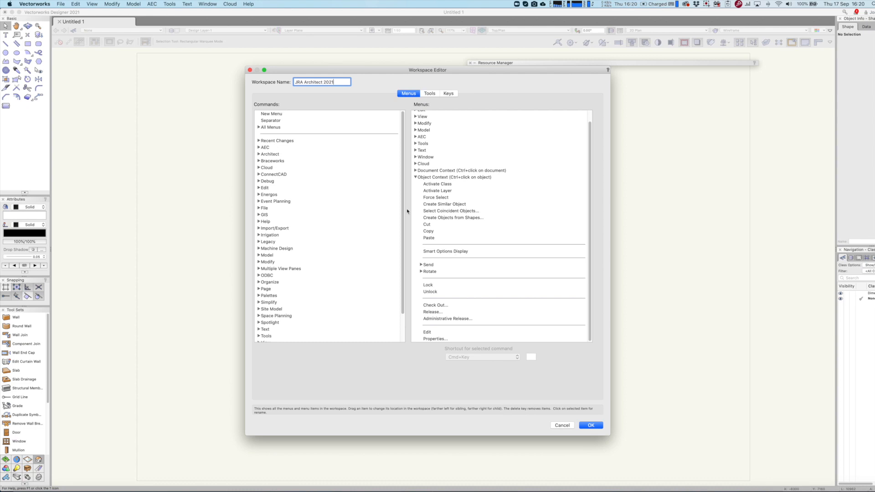
pyautogui.click(270, 121)
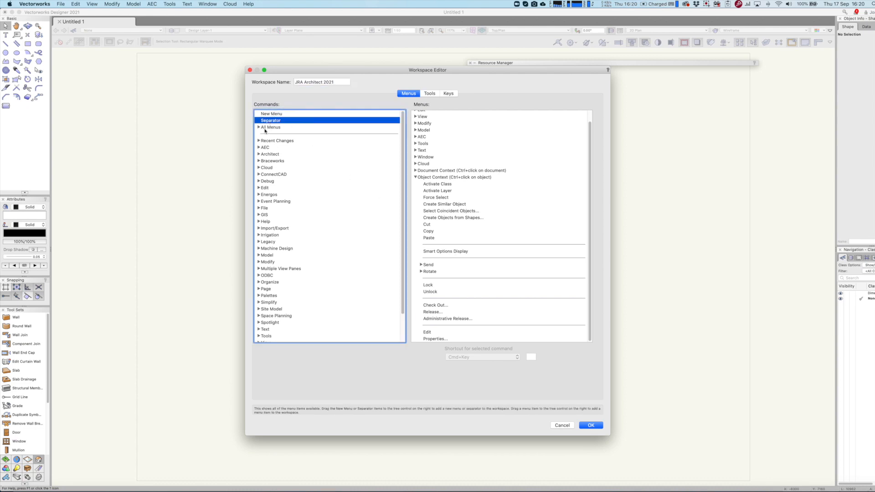
pyautogui.moveTo(268, 123); pyautogui.dragTo(460, 245)
pyautogui.moveTo(461, 245); pyautogui.dragTo(461, 245)
pyautogui.moveTo(428, 185); pyautogui.dragTo(467, 240)
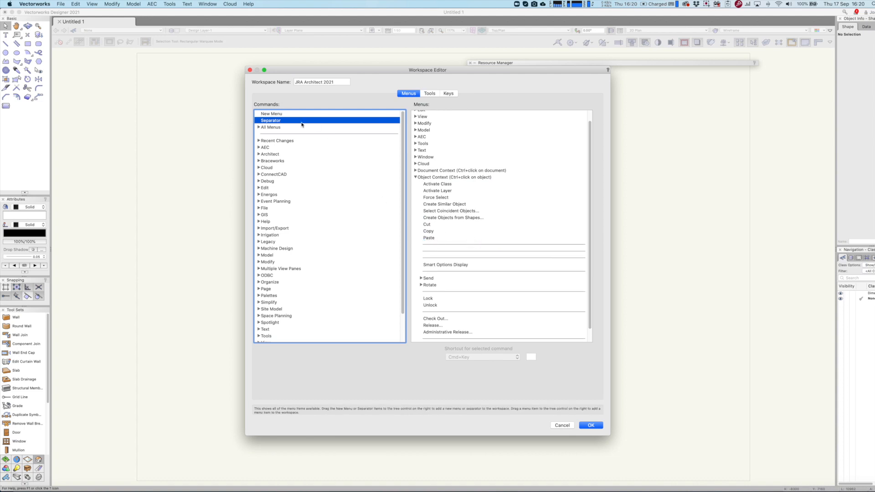
pyautogui.moveTo(278, 122); pyautogui.dragTo(496, 243)
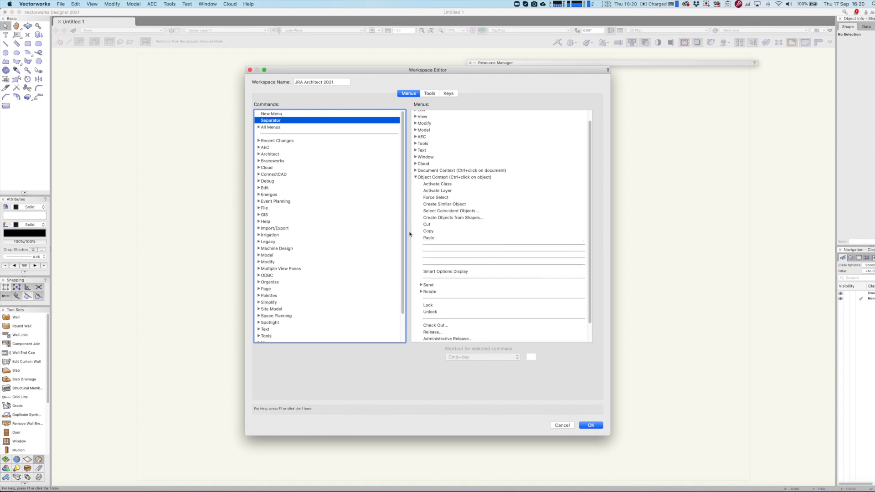
# Add Add Surface to the Object Context menu's first separated group, and Align/Distribute and Align/Distribute Leader Lines to the second.
pyautogui.click(259, 127)
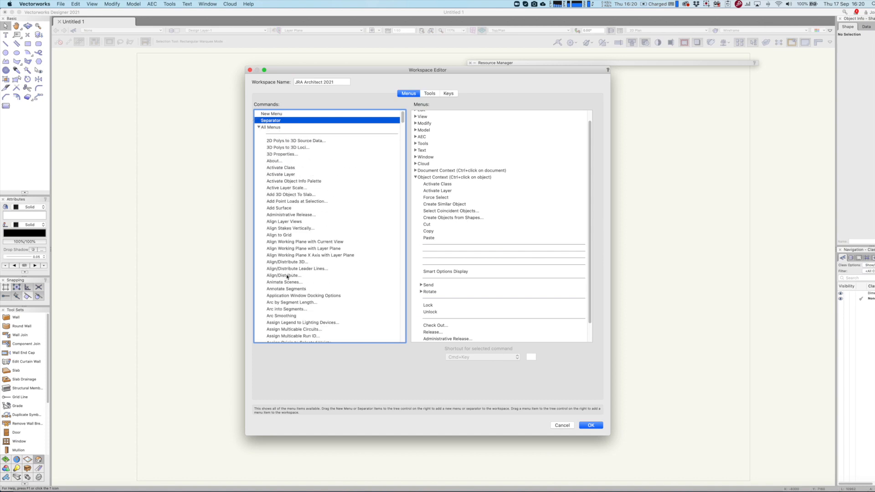
pyautogui.moveTo(292, 209); pyautogui.dragTo(434, 248)
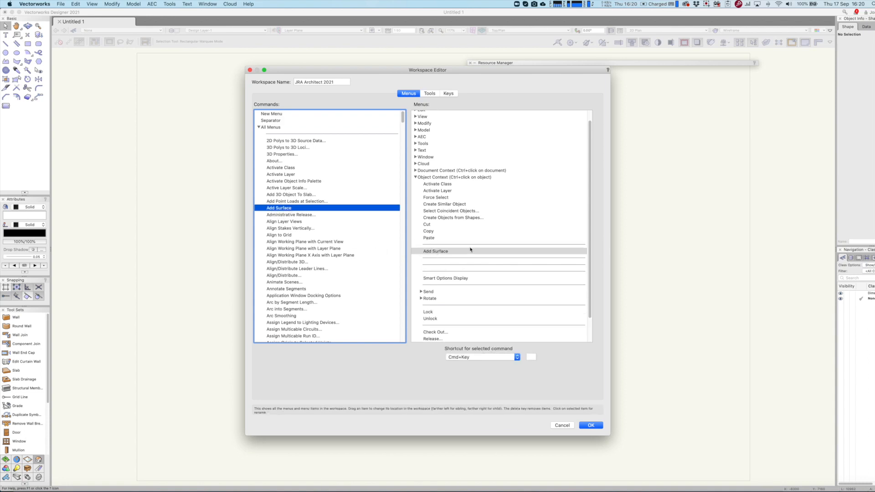
pyautogui.click(289, 276)
pyautogui.moveTo(281, 276); pyautogui.dragTo(440, 263)
pyautogui.moveTo(285, 270); pyautogui.dragTo(435, 270)
# Add the Arc Smoothing and Check Spelling commands to the third separated group of the Object Context menu.
pyautogui.scroll(-1, 314, 267)
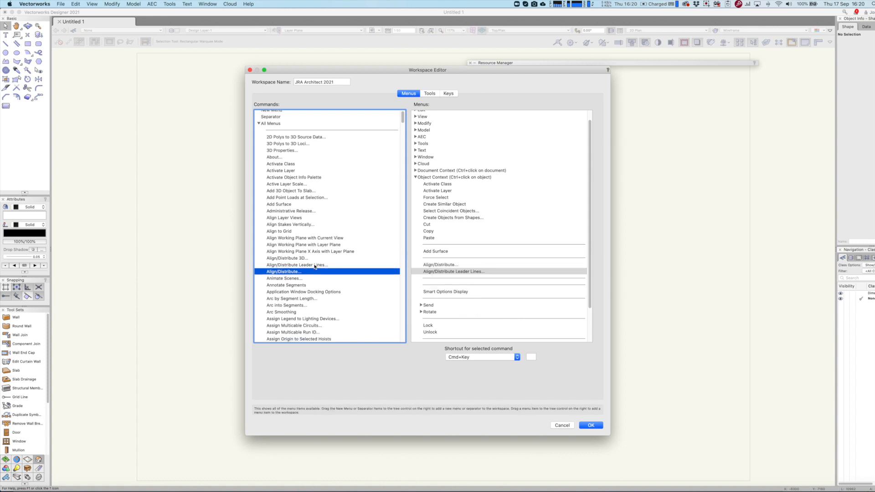
pyautogui.scroll(-3, 315, 267)
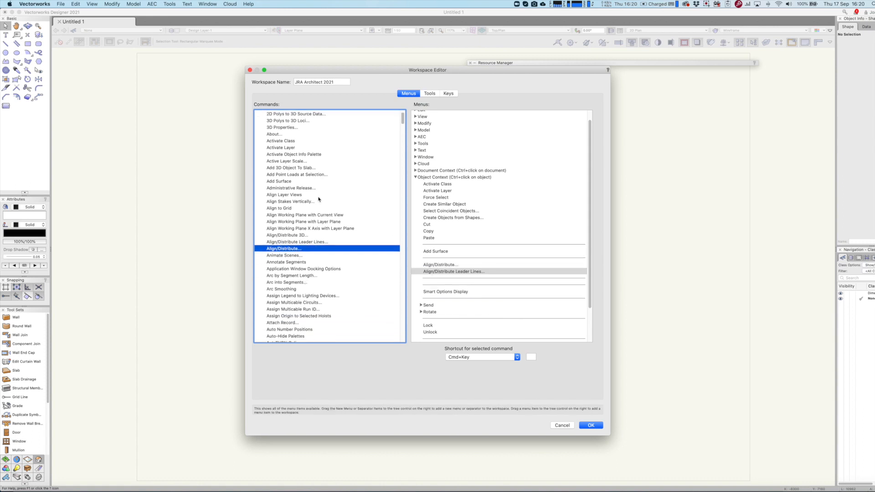
pyautogui.scroll(-5, 318, 199)
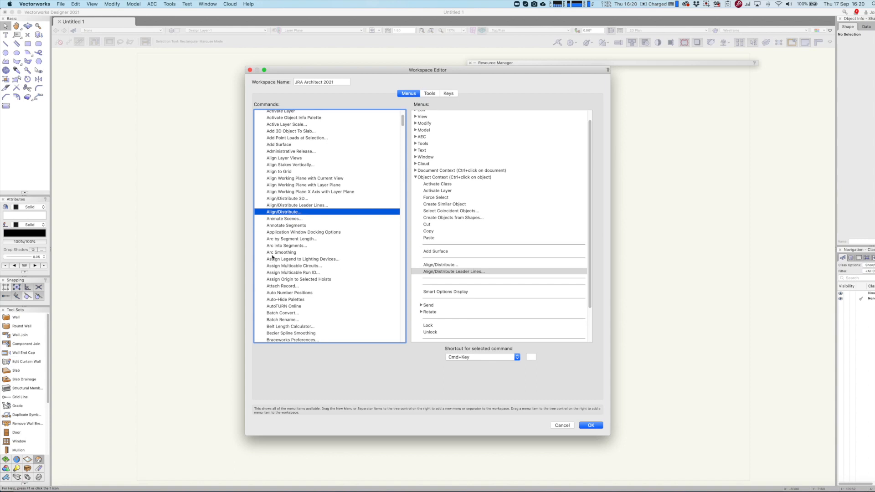
pyautogui.click(272, 254)
pyautogui.moveTo(274, 255); pyautogui.dragTo(460, 281)
pyautogui.scroll(-10, 318, 246)
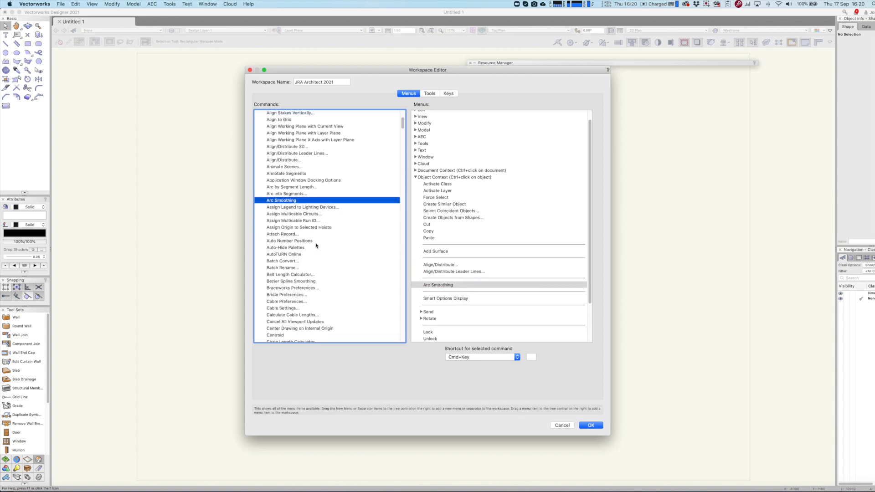
pyautogui.scroll(-6, 313, 239)
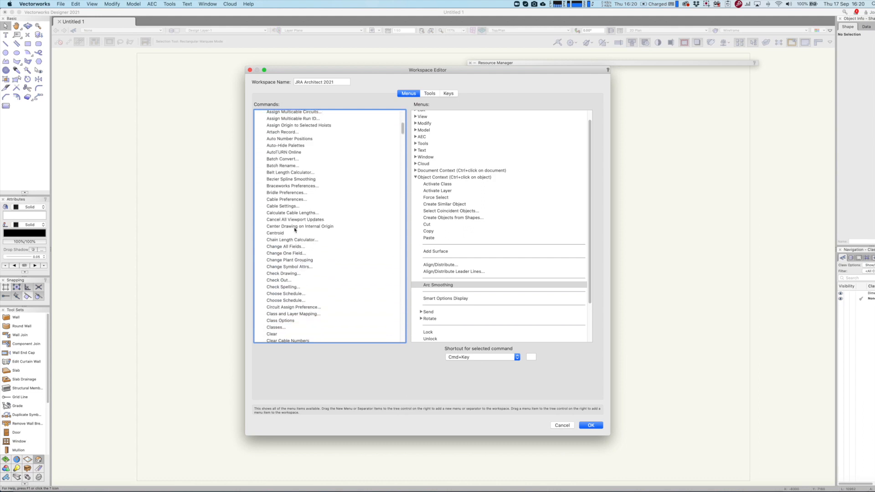
pyautogui.moveTo(288, 288); pyautogui.dragTo(449, 293)
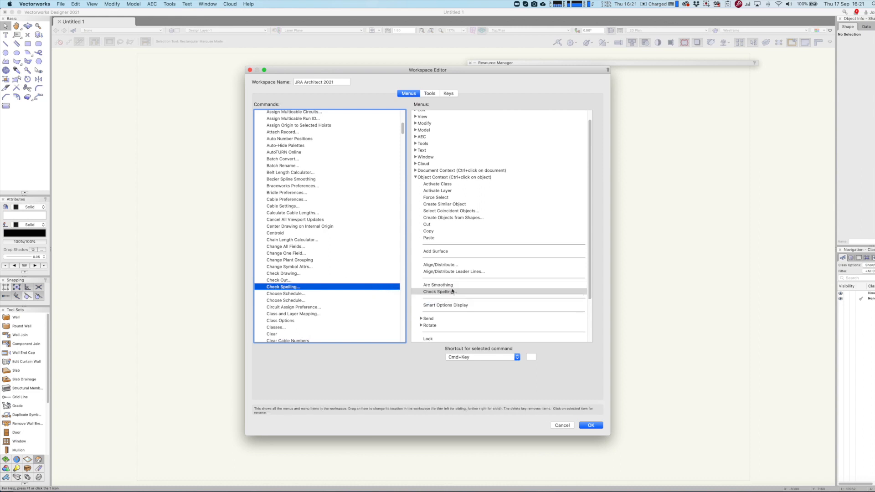
# Add the Clip Surface and Compose commands below Add Surface in the Object Context menu.
pyautogui.scroll(-5, 313, 264)
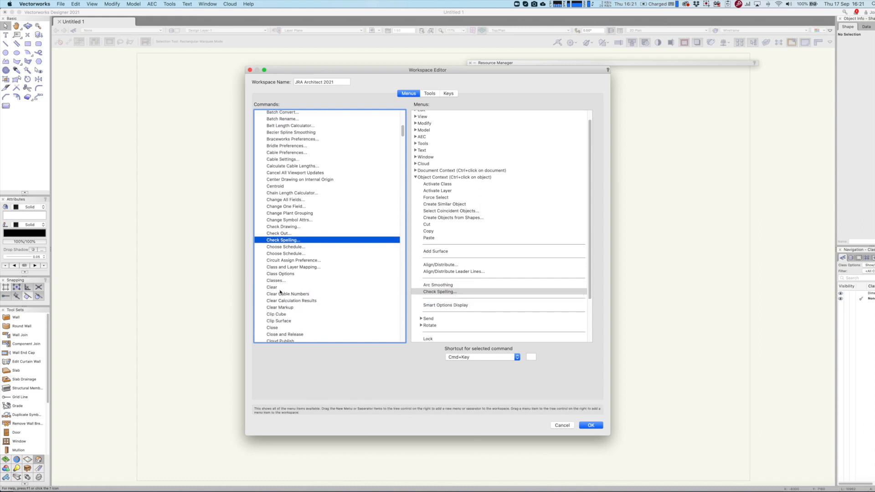
pyautogui.click(277, 315)
pyautogui.moveTo(277, 321); pyautogui.dragTo(434, 249)
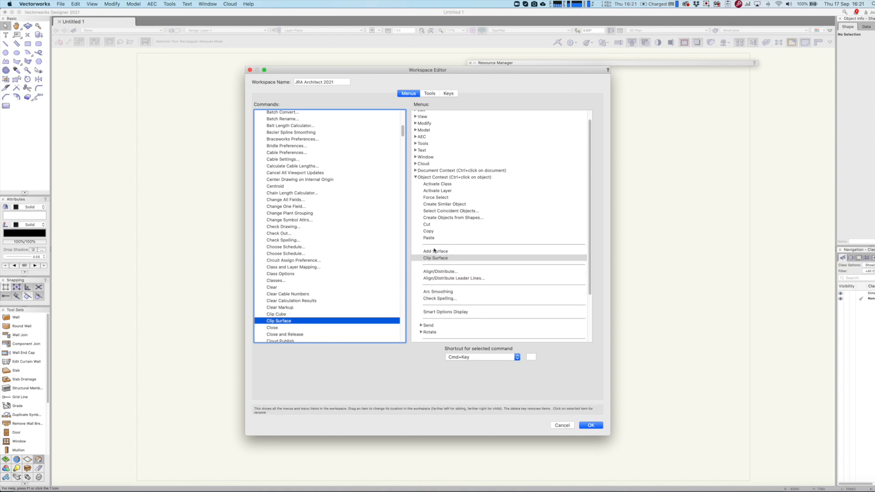
pyautogui.scroll(-5, 319, 295)
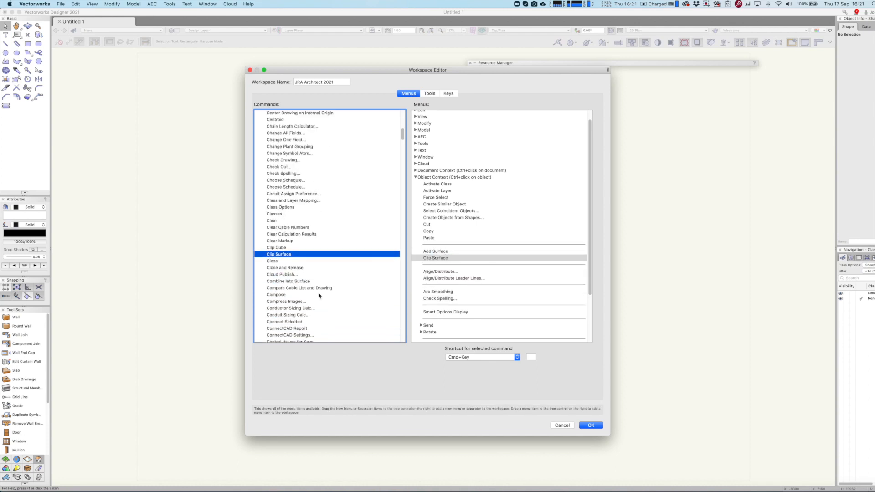
pyautogui.moveTo(283, 298); pyautogui.dragTo(433, 258)
# Add Create Detail Viewport above Arc Smoothing and Create Dividing Lines below Align/Distribute Leader Lines in the Object Context menu.
pyautogui.scroll(-8, 313, 294)
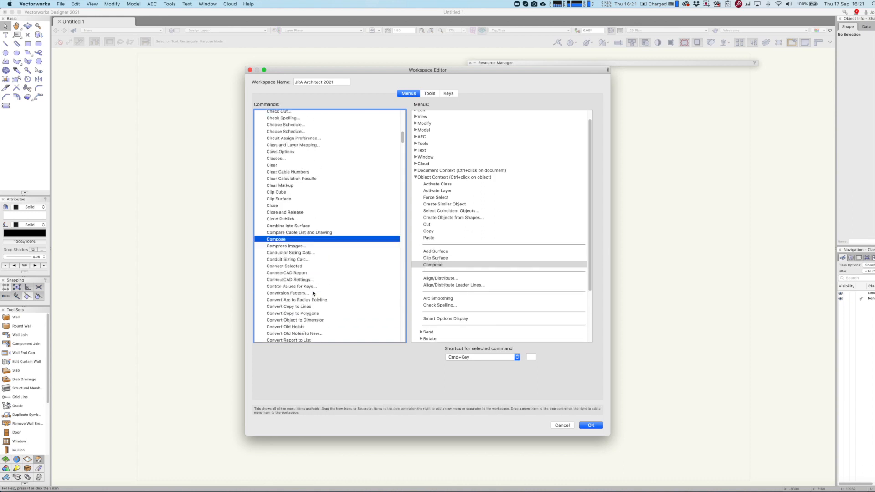
pyautogui.scroll(-3, 301, 168)
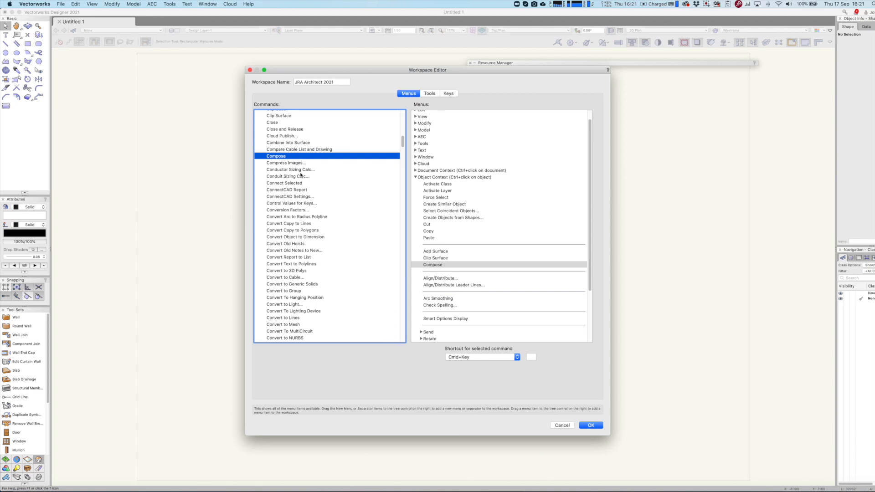
pyautogui.scroll(-2, 302, 175)
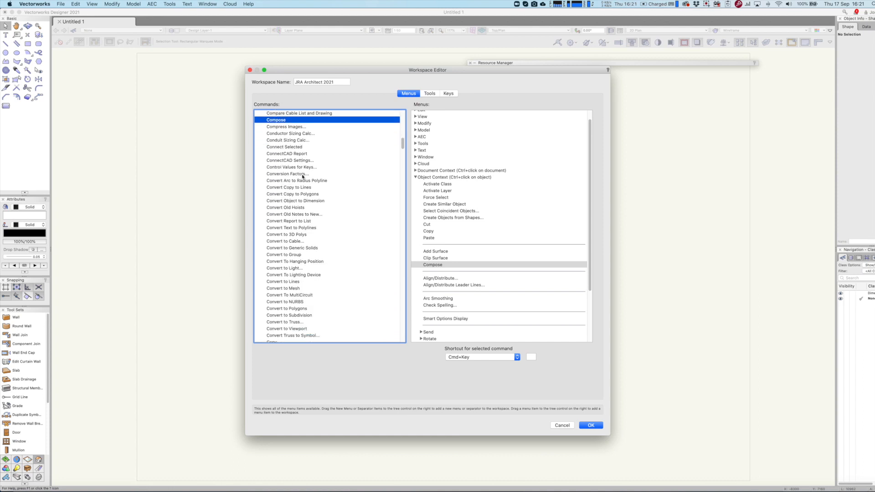
pyautogui.scroll(-2, 303, 180)
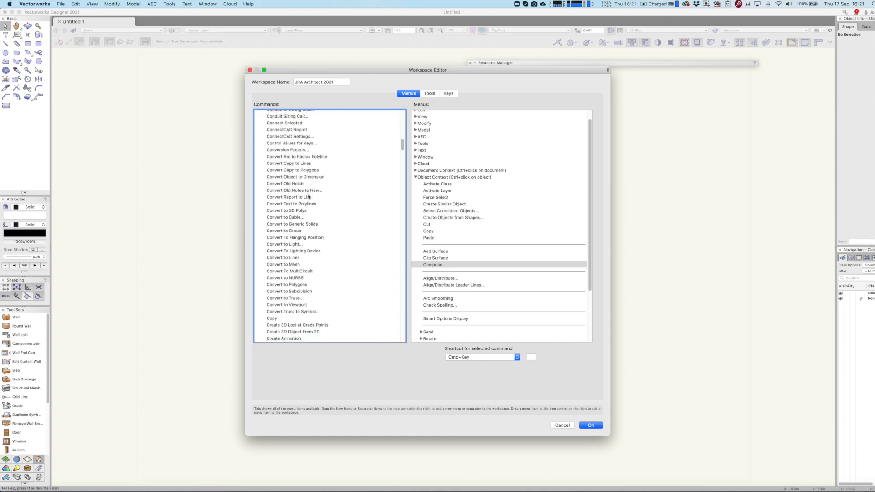
pyautogui.scroll(-1, 312, 232)
pyautogui.scroll(-5, 318, 241)
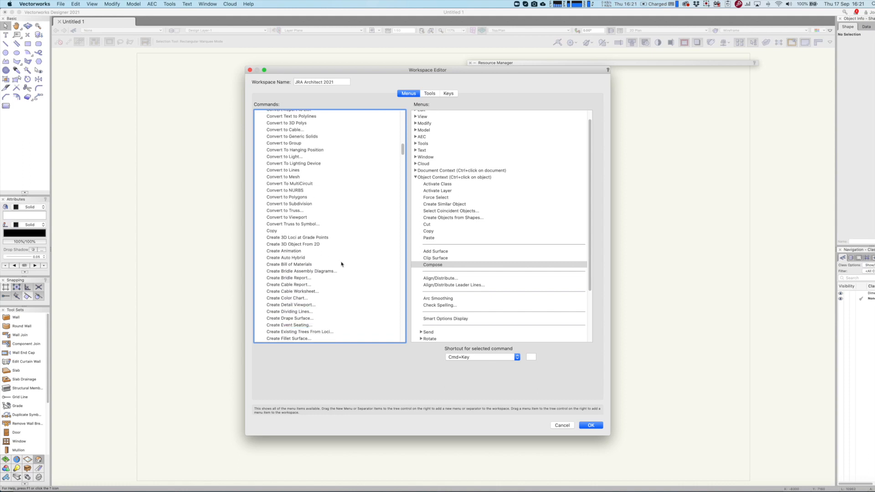
pyautogui.scroll(-2, 462, 274)
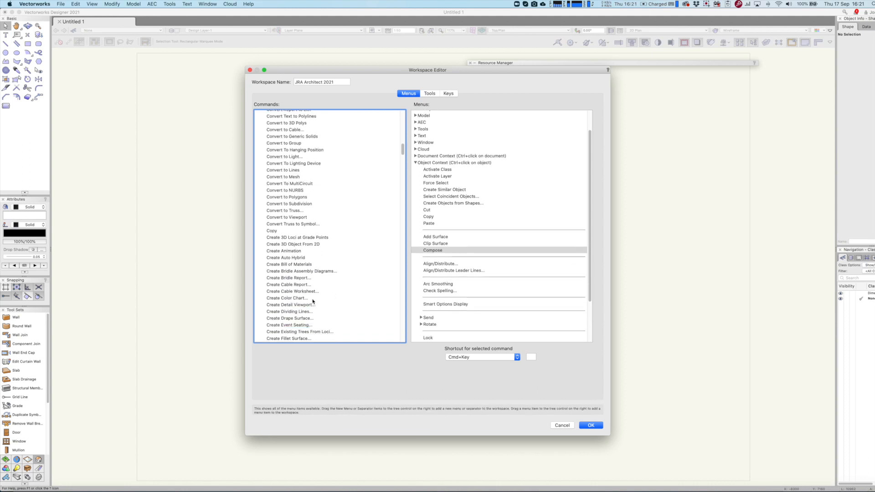
pyautogui.moveTo(293, 308); pyautogui.dragTo(441, 283)
pyautogui.click(283, 314)
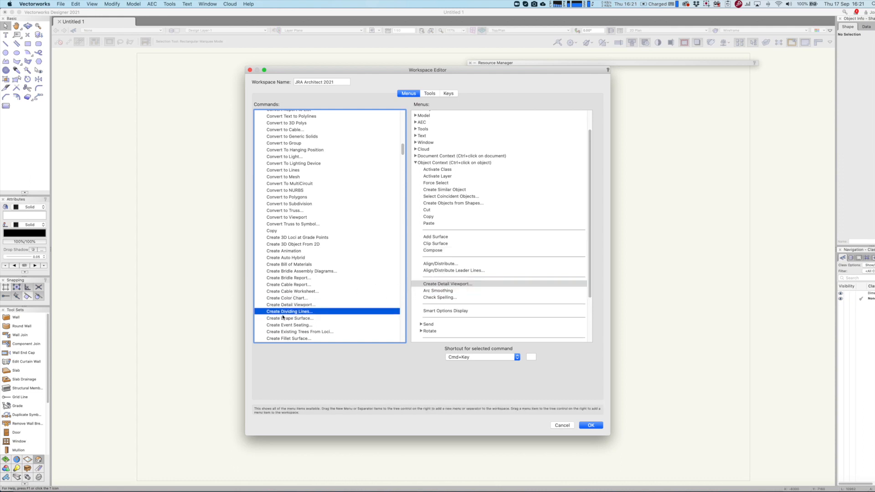
pyautogui.moveTo(278, 314); pyautogui.dragTo(439, 277)
# Add the Create Viewport command above Create Detail Viewport in the Object Context menu.
pyautogui.scroll(-2, 328, 289)
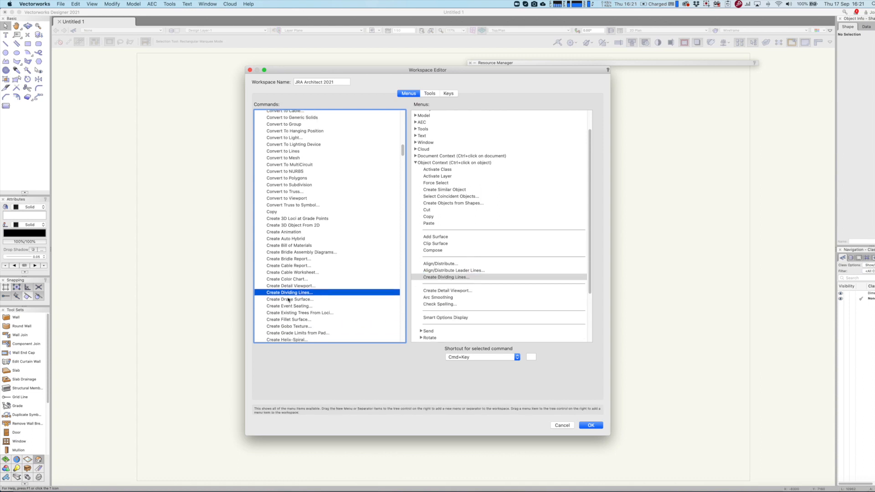
pyautogui.scroll(-6, 296, 297)
pyautogui.scroll(-7, 320, 288)
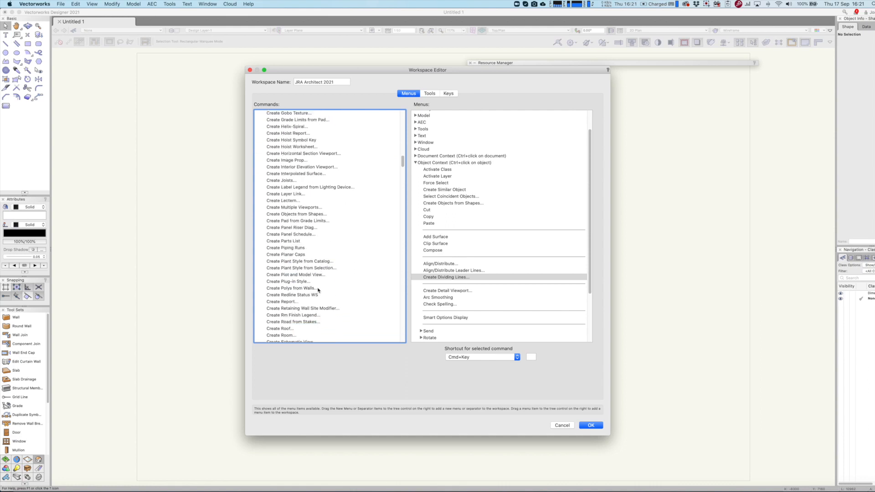
pyautogui.scroll(-7, 318, 289)
pyautogui.scroll(-2, 318, 291)
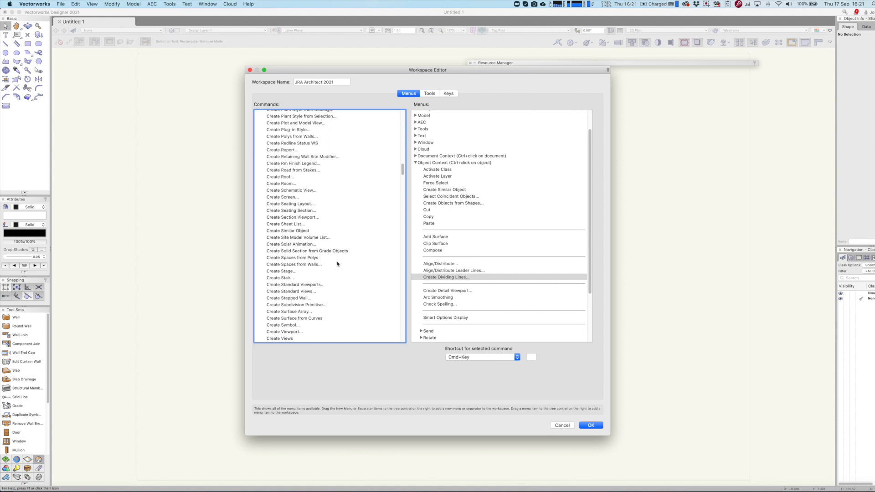
pyautogui.scroll(-1, 314, 270)
pyautogui.scroll(-6, 313, 270)
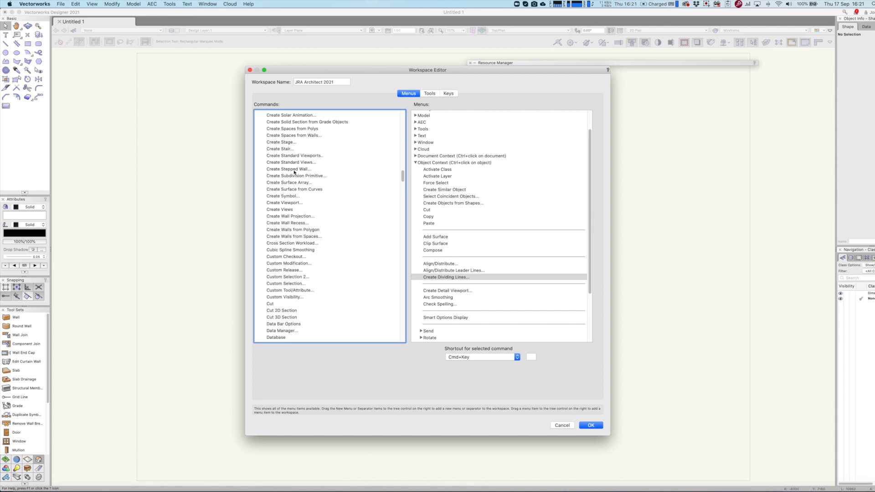
pyautogui.moveTo(282, 206); pyautogui.dragTo(456, 289)
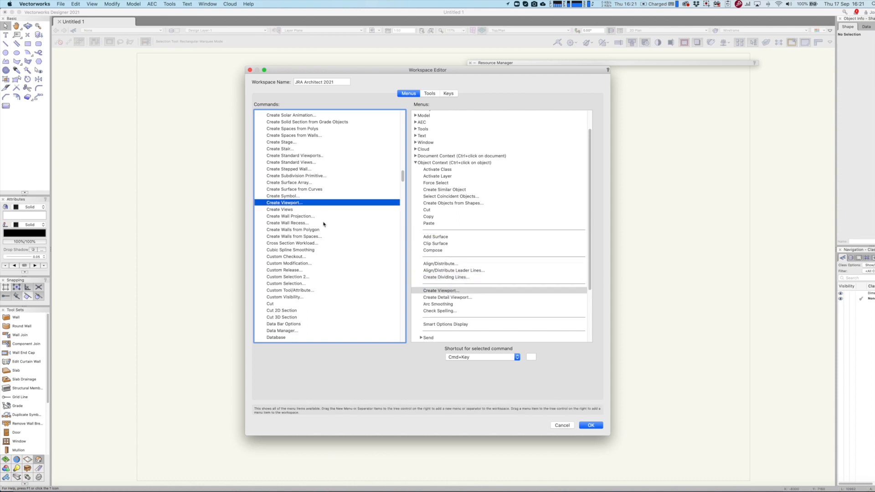
# Add Decompose below Compose, and Duplicate Along Path and Duplicate Array below Create Dividing Lines in the Object Context menu.
pyautogui.scroll(-2, 323, 224)
pyautogui.moveTo(285, 302); pyautogui.dragTo(430, 253)
pyautogui.scroll(-5, 336, 267)
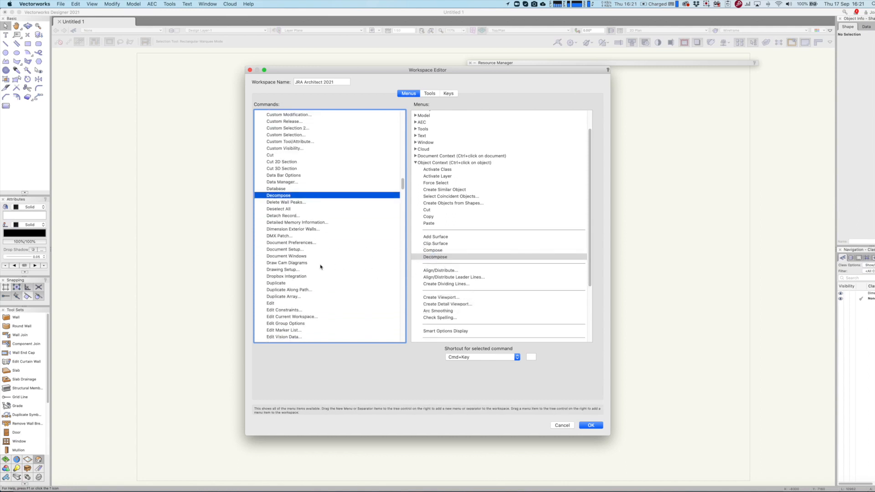
pyautogui.moveTo(287, 292); pyautogui.dragTo(428, 289)
pyautogui.moveTo(288, 297); pyautogui.dragTo(430, 295)
# Add the Even Divide command between Align/Distribute Leader Lines and Create Dividing Lines in the Object Context menu.
pyautogui.scroll(-3, 319, 288)
pyautogui.scroll(-1, 319, 288)
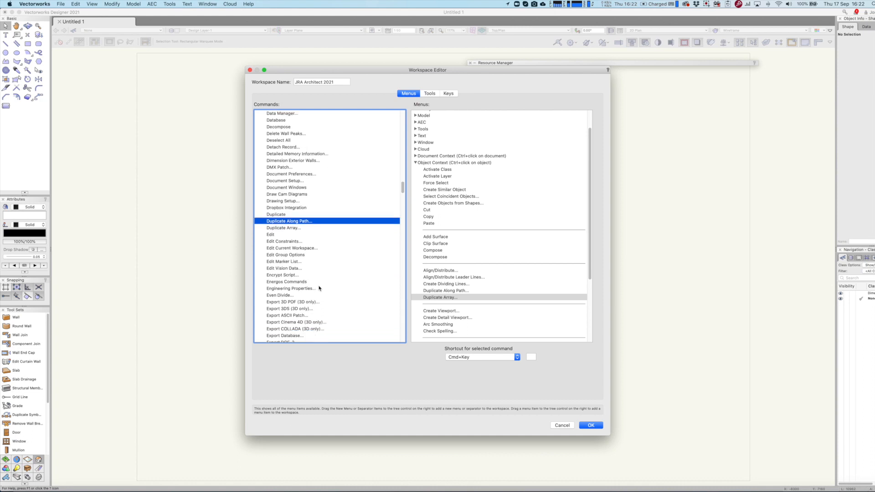
pyautogui.moveTo(274, 299); pyautogui.dragTo(428, 290)
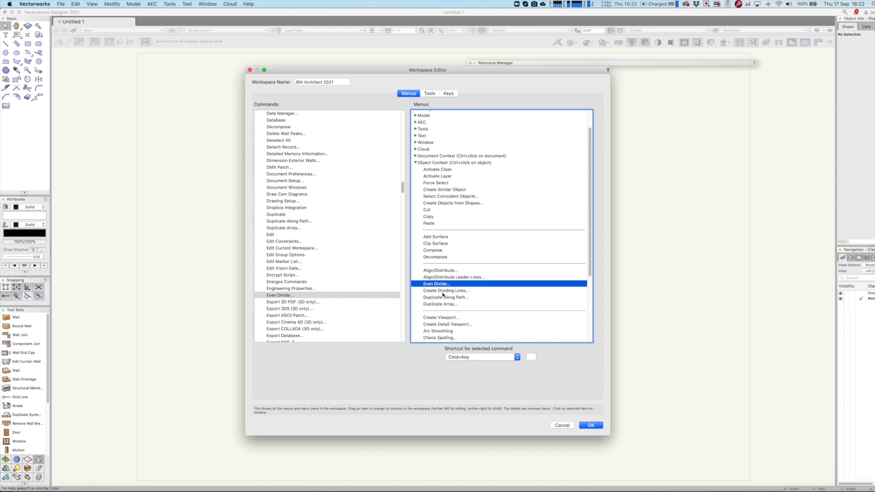
# Find the commands starting with Fi in the command list and expand the Document Context menu.
pyautogui.scroll(-3, 329, 288)
pyautogui.scroll(-10, 329, 288)
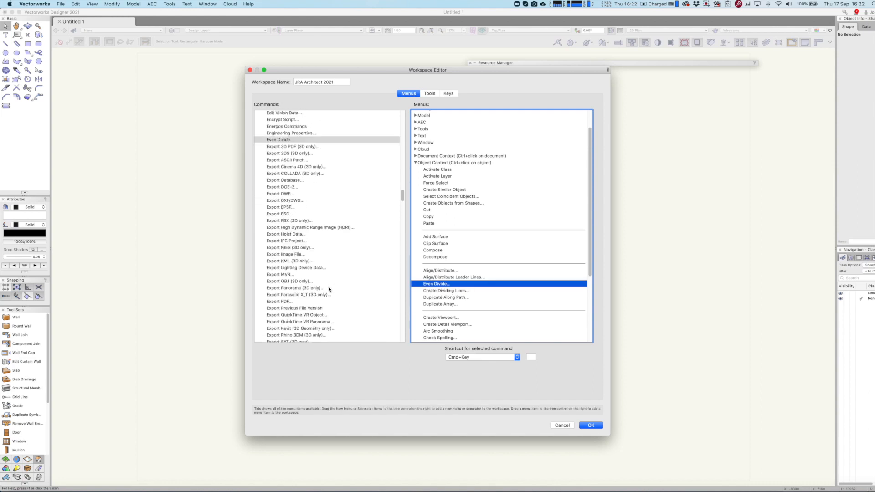
pyautogui.scroll(-3, 329, 289)
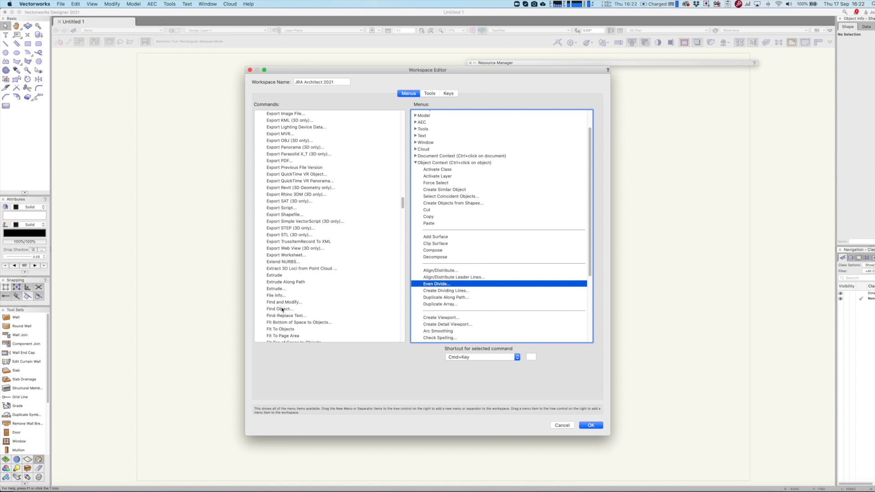
pyautogui.click(415, 156)
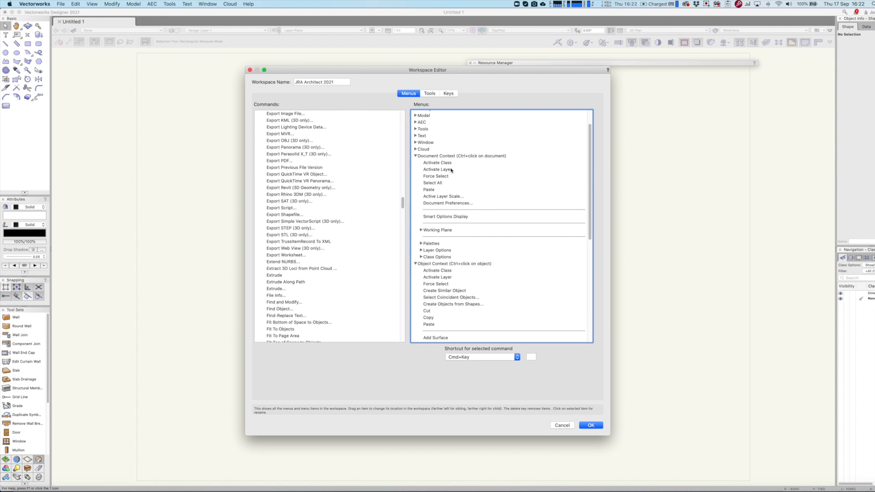
pyautogui.click(285, 308)
pyautogui.moveTo(285, 305); pyautogui.dragTo(447, 208)
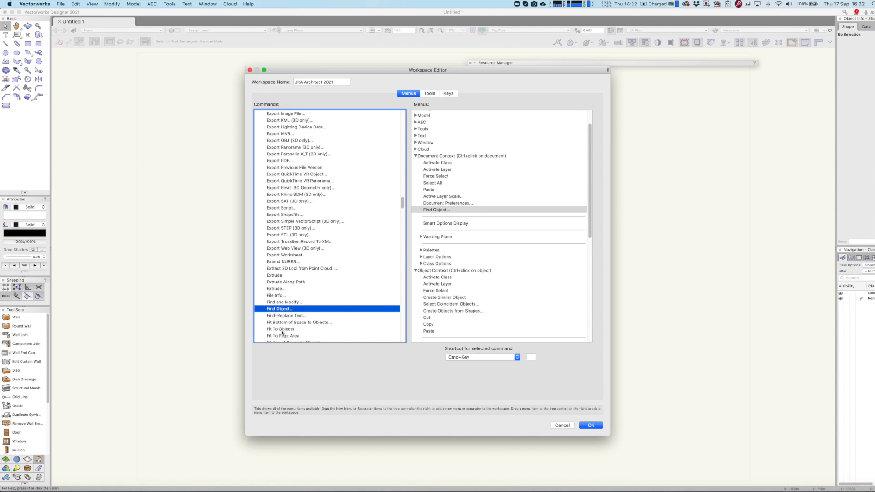
pyautogui.click(436, 210)
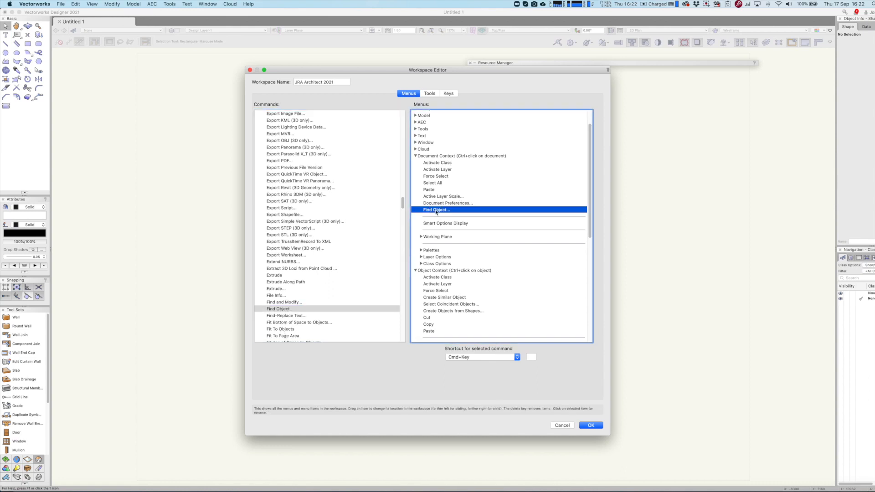
pyautogui.press('BackSpace')
# Add Fit To Objects below Document Preferences in the Document Context menu, with Fit To Page Area directly above it.
pyautogui.moveTo(290, 330); pyautogui.dragTo(455, 208)
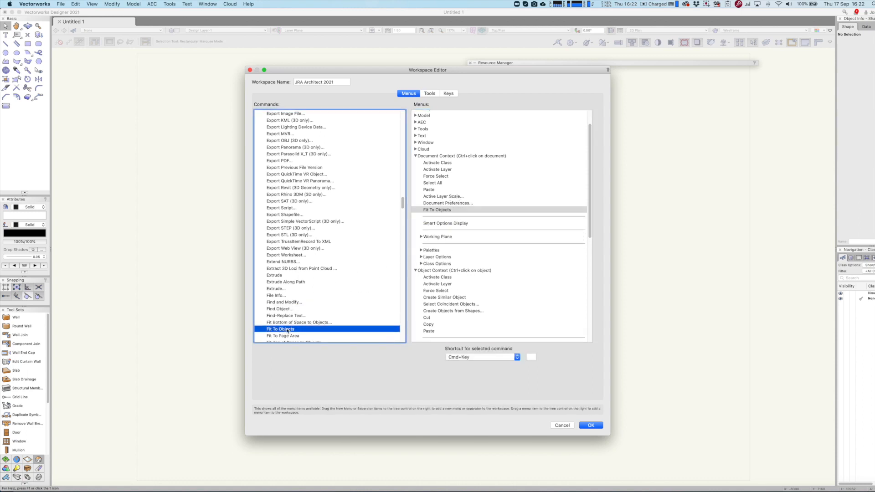
pyautogui.moveTo(286, 336); pyautogui.dragTo(454, 209)
# Add the Join command below Duplicate Array in the Object Context menu.
pyautogui.scroll(-3, 327, 271)
pyautogui.scroll(-10, 328, 270)
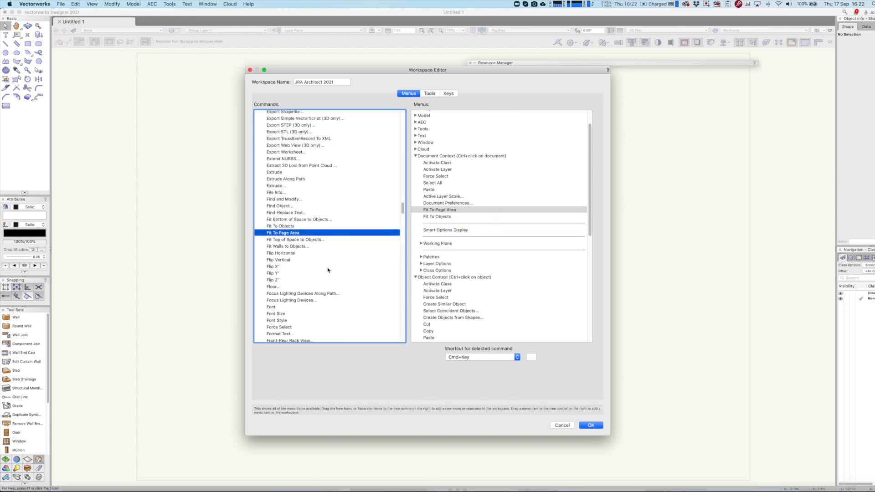
pyautogui.scroll(-6, 328, 270)
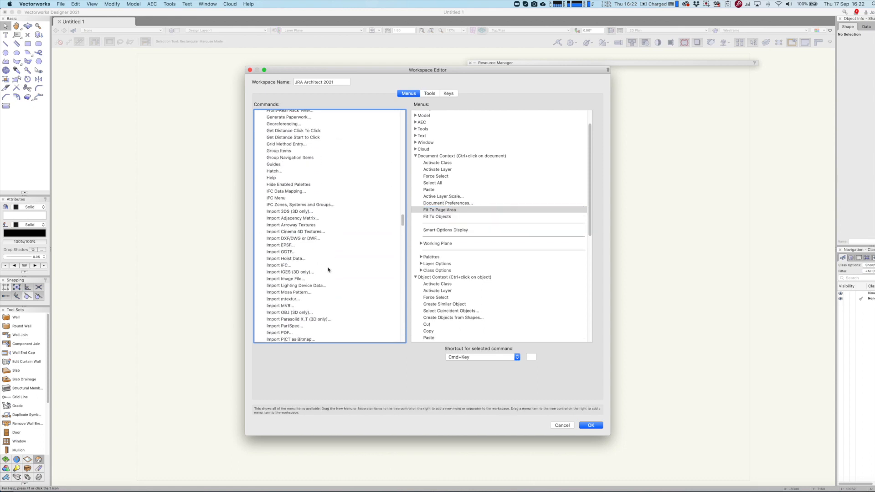
pyautogui.scroll(-5, 318, 261)
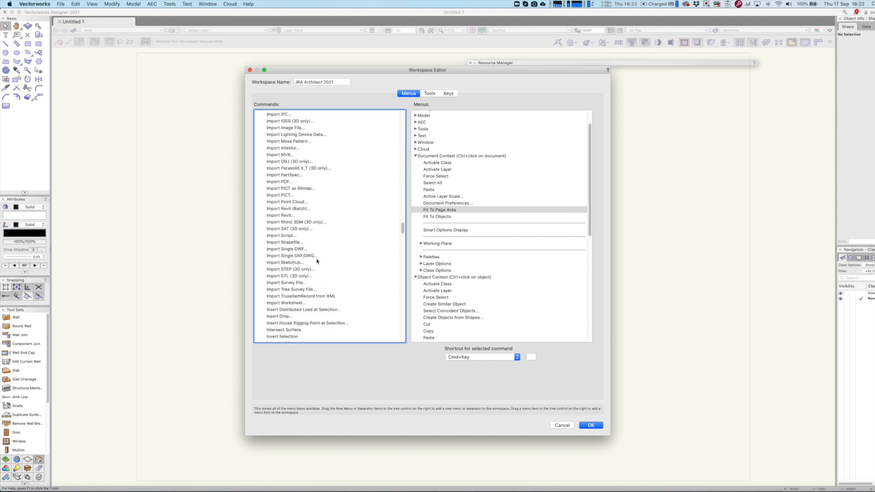
pyautogui.scroll(-9, 459, 252)
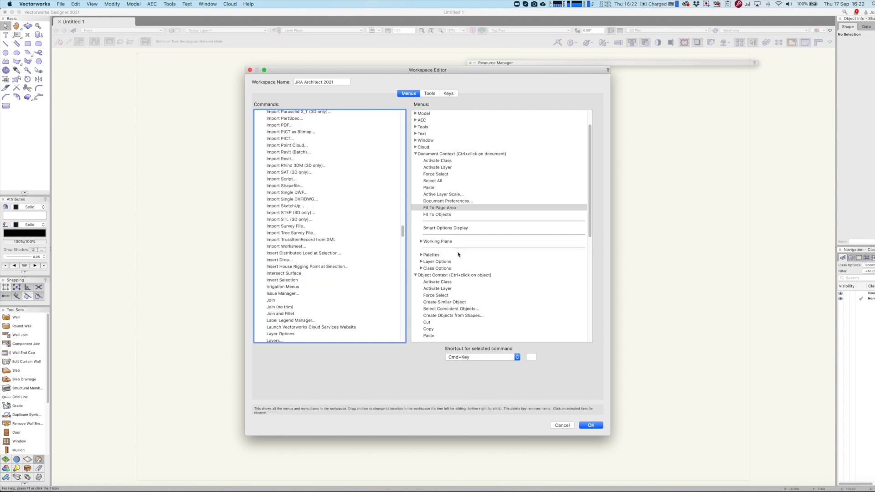
pyautogui.moveTo(271, 301); pyautogui.dragTo(439, 242)
# Add the Move command below Join in the Object Context menu.
pyautogui.scroll(-4, 324, 286)
pyautogui.scroll(-7, 327, 286)
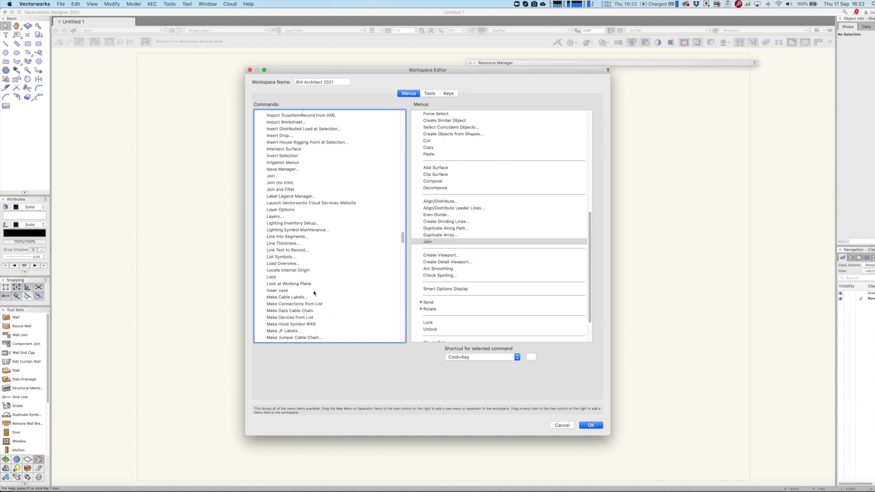
pyautogui.scroll(-3, 318, 293)
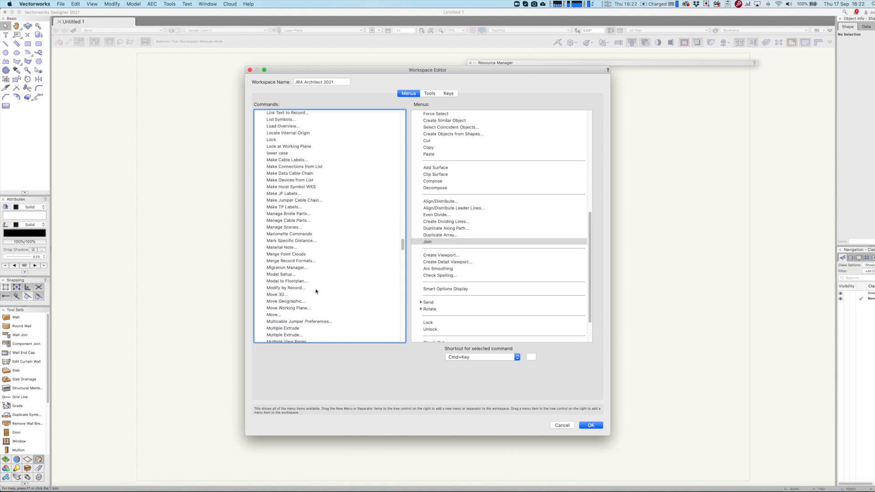
pyautogui.moveTo(272, 316); pyautogui.dragTo(436, 247)
# Add the Paste In Place command below Paste in both the Object Context and Document Context menus.
pyautogui.scroll(-3, 313, 302)
pyautogui.scroll(-3, 314, 302)
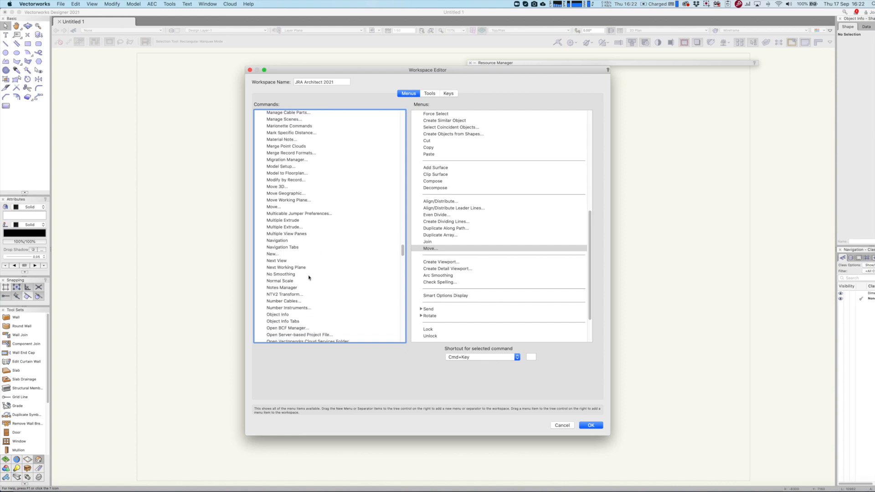
pyautogui.scroll(-1, 310, 273)
pyautogui.scroll(-3, 311, 273)
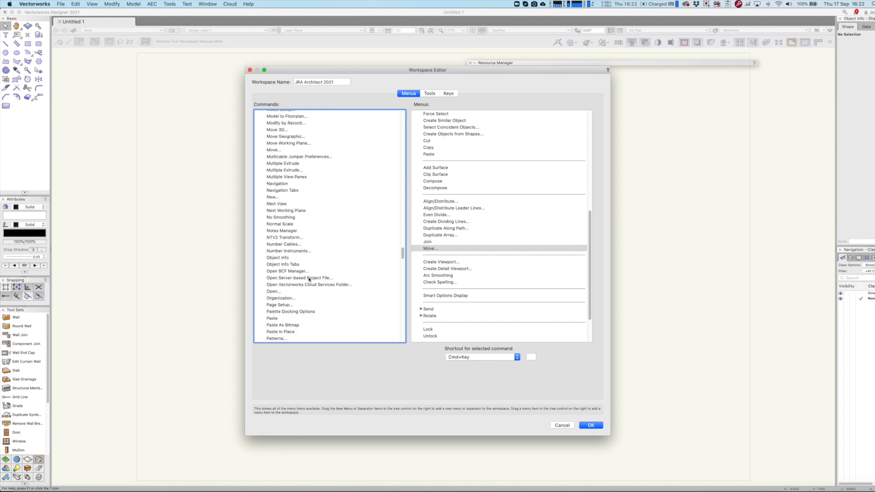
pyautogui.moveTo(283, 332); pyautogui.dragTo(466, 157)
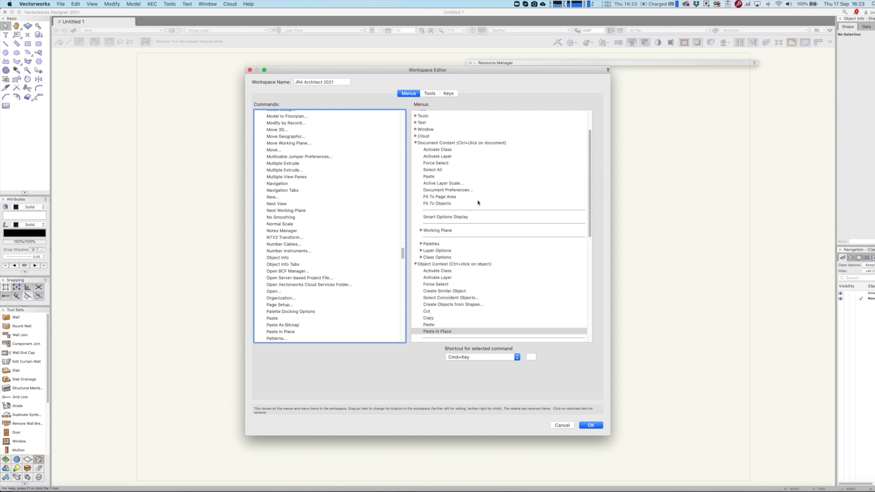
pyautogui.moveTo(291, 331); pyautogui.dragTo(474, 178)
# Add the Scale Objects command below Move in the Object Context menu.
pyautogui.scroll(-10, 376, 234)
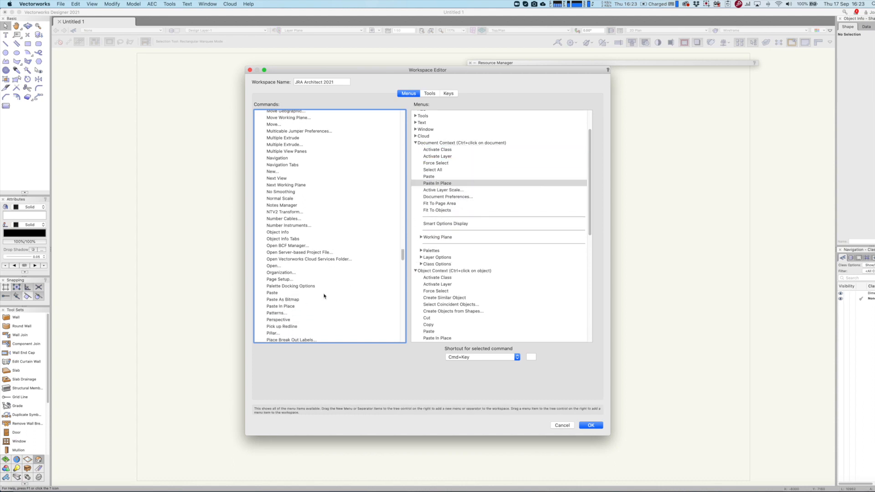
pyautogui.scroll(-9, 510, 252)
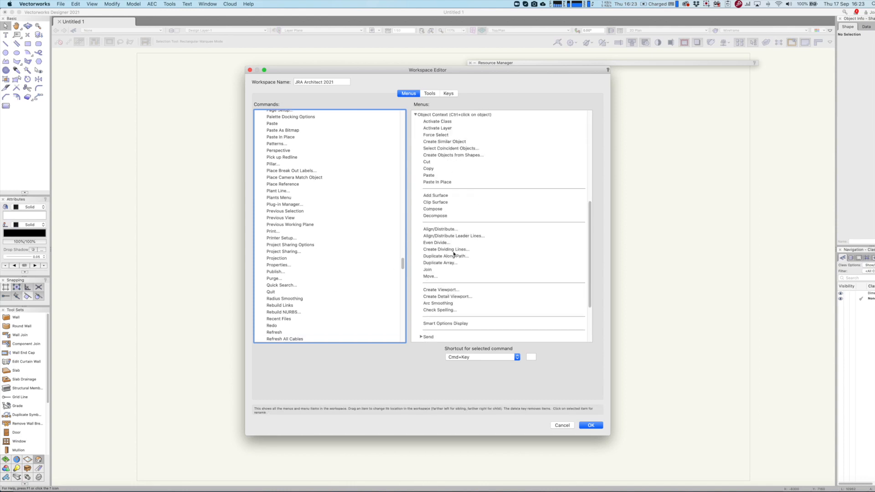
pyautogui.scroll(-6, 353, 290)
pyautogui.scroll(-11, 353, 290)
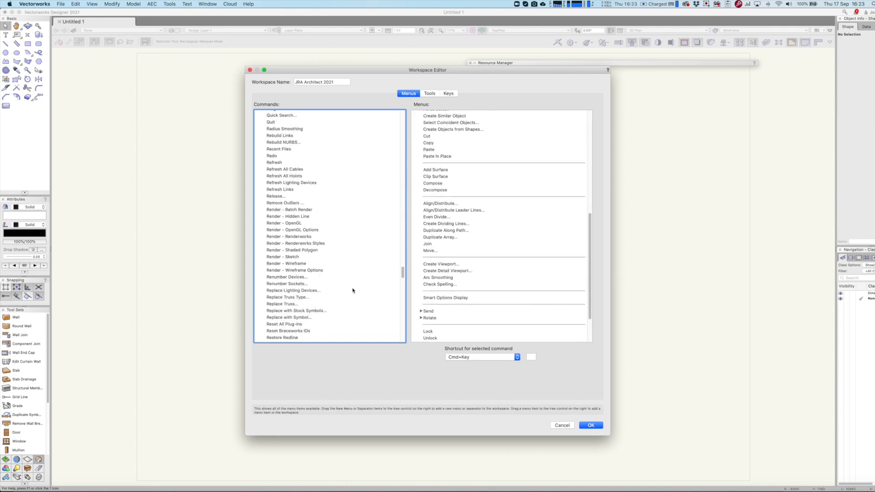
pyautogui.scroll(-4, 354, 289)
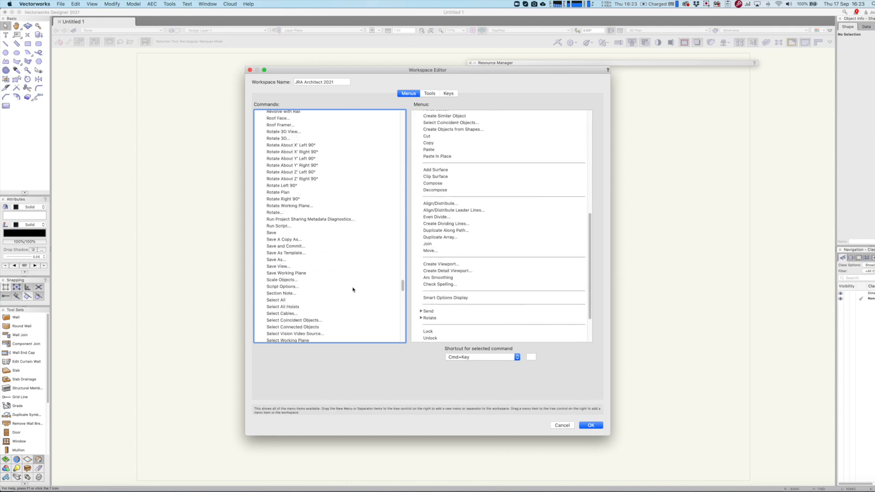
pyautogui.click(283, 280)
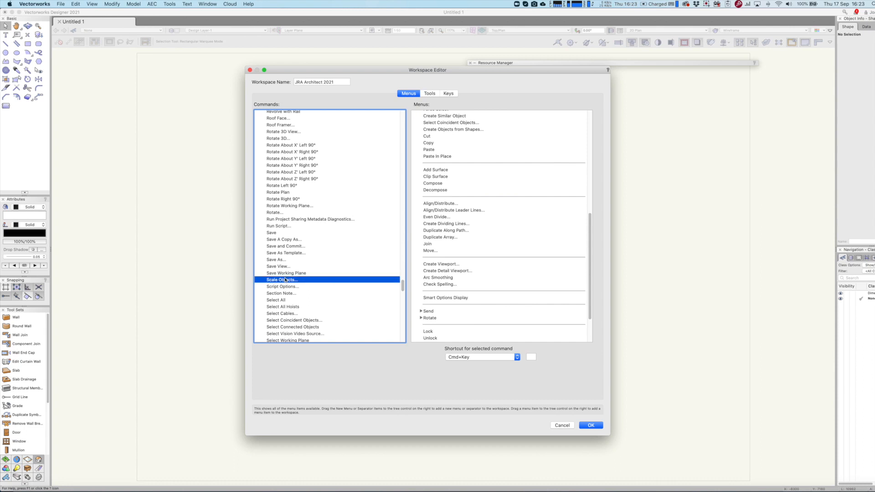
pyautogui.moveTo(282, 284); pyautogui.dragTo(445, 257)
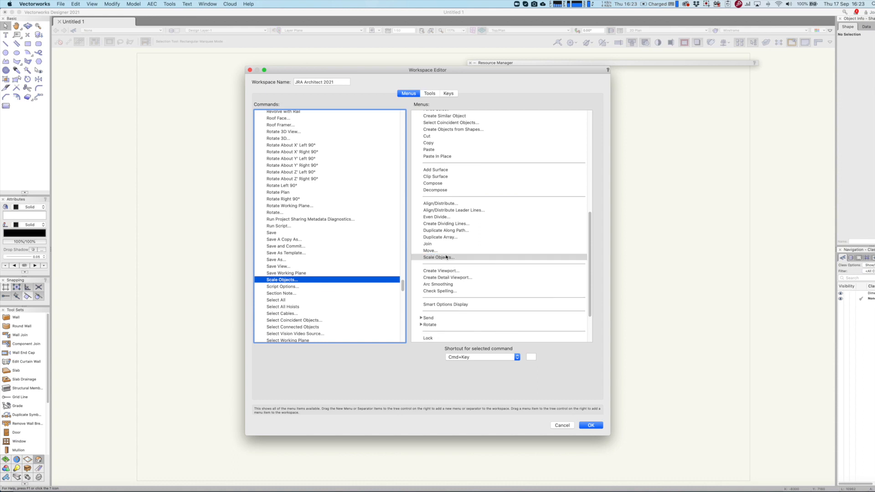
# Look through the commands after Scale Objects, to the end of the alphabetical list, for further context menu candidates.
pyautogui.scroll(-2, 342, 287)
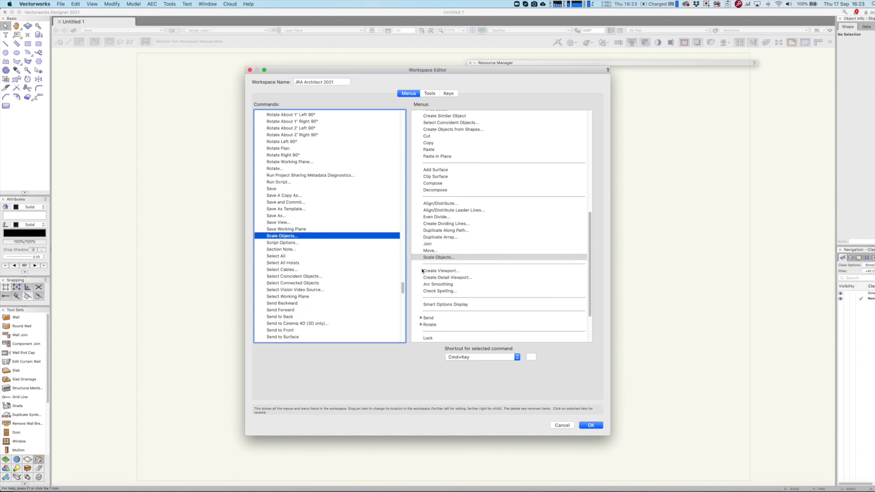
pyautogui.scroll(-5, 360, 279)
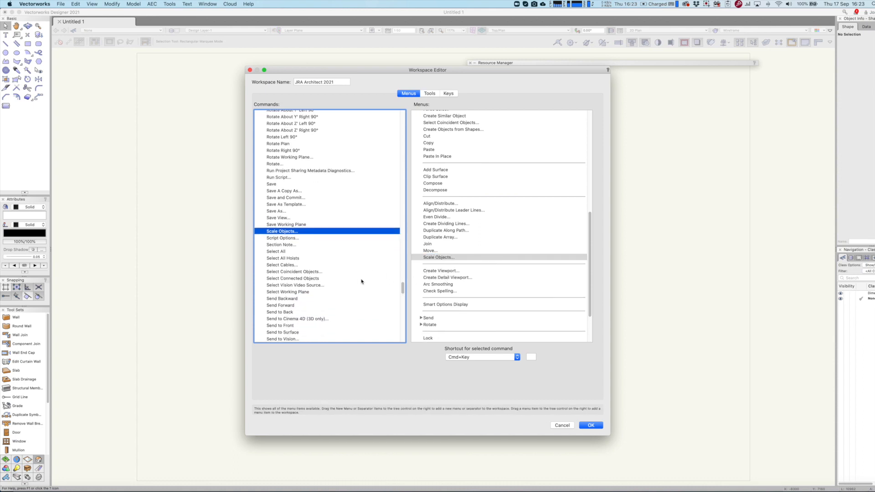
pyautogui.scroll(-10, 347, 280)
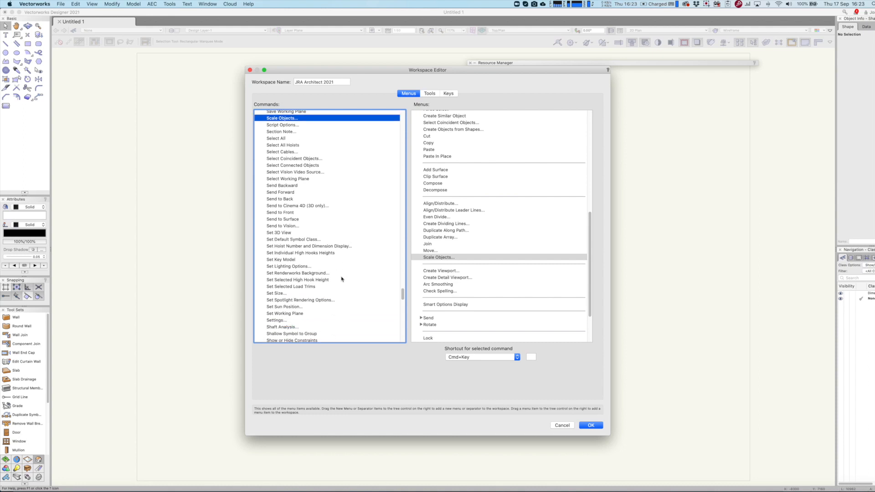
pyautogui.scroll(-15, 341, 279)
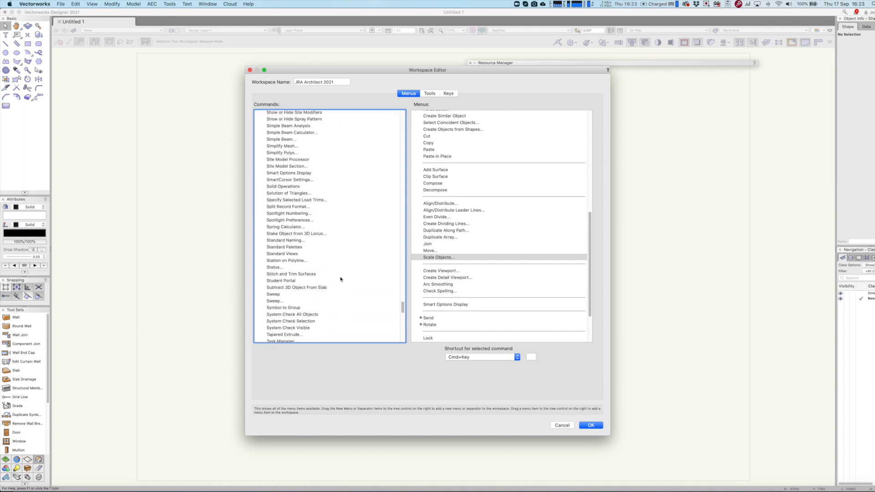
pyautogui.scroll(-4, 341, 279)
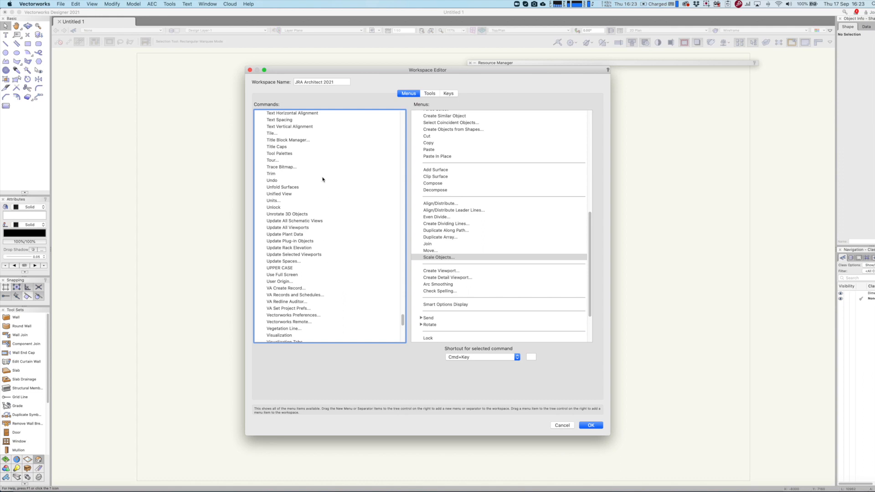
pyautogui.scroll(-5, 332, 230)
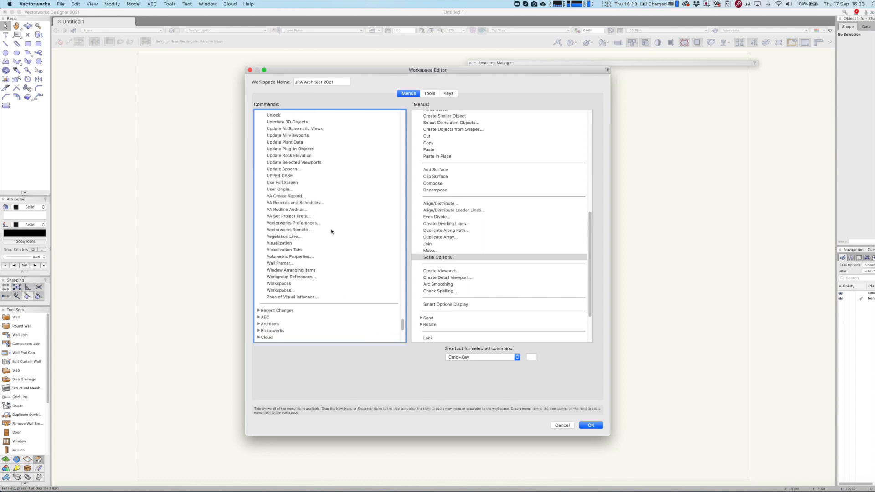
# Collapse the Document Context and Object Context menus, save the JRA Architect 2021 workspace and finish managing workspaces.
pyautogui.scroll(10, 478, 186)
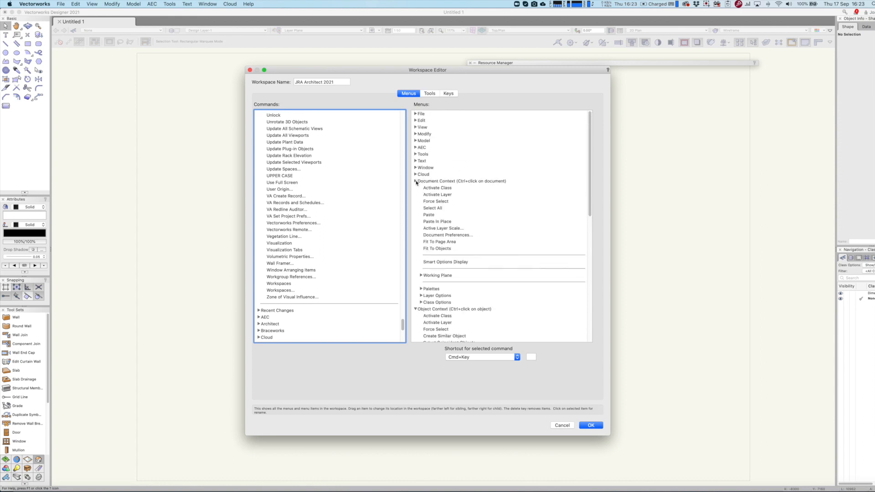
pyautogui.click(415, 181)
pyautogui.click(415, 188)
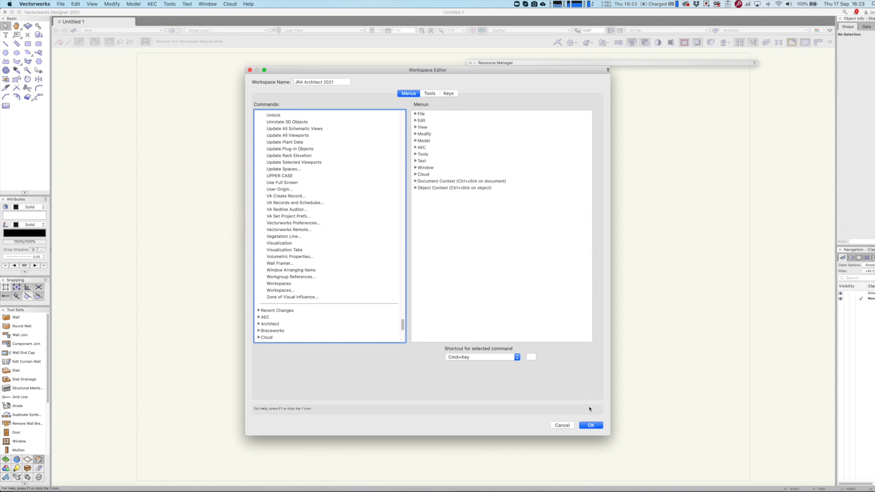
pyautogui.click(590, 426)
pyautogui.click(415, 134)
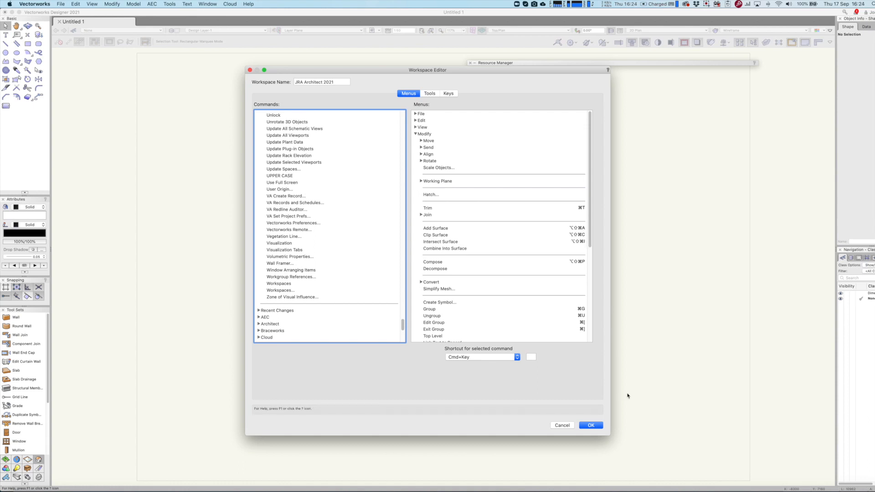
pyautogui.click(591, 426)
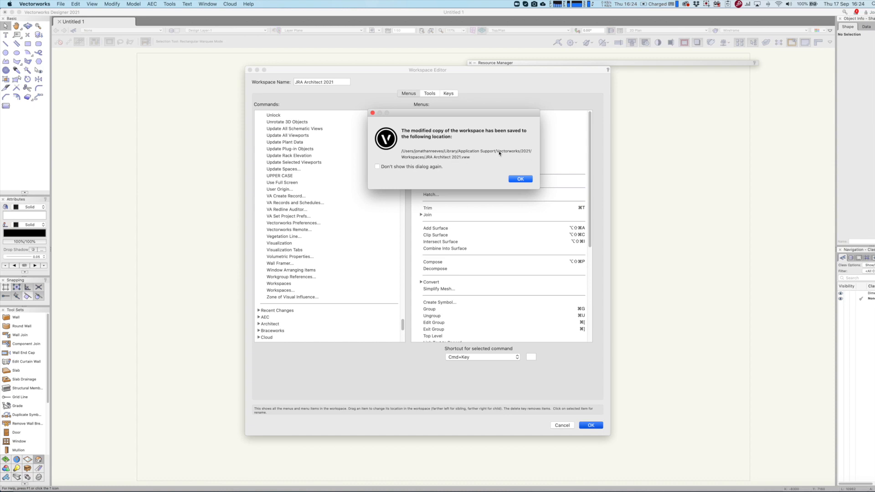
pyautogui.click(520, 181)
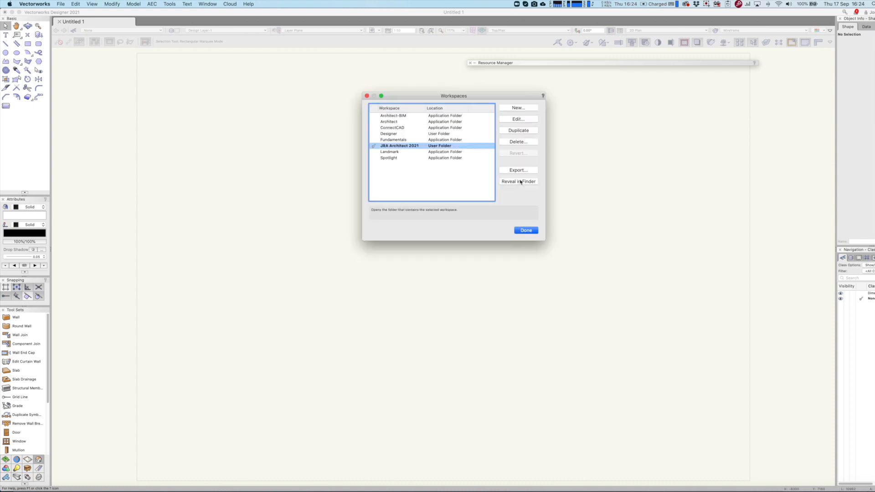
pyautogui.click(525, 230)
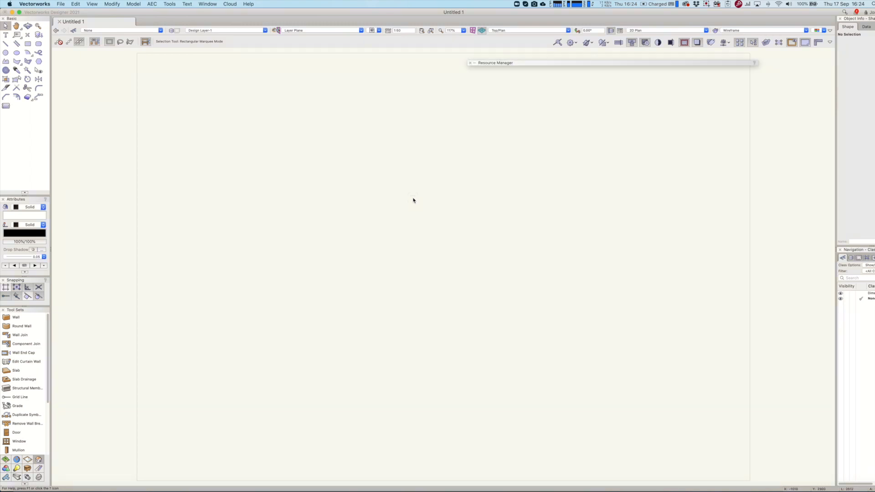
# Draw a tall rectangle, an overlapping square about 2872 mm wide and an overlapping rounded rectangle, and select all three shapes.
pyautogui.press('4')
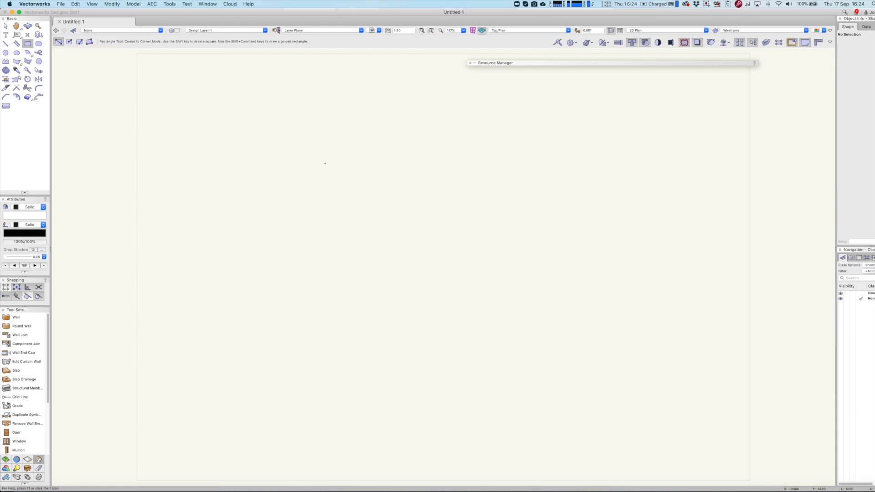
pyautogui.press('`')
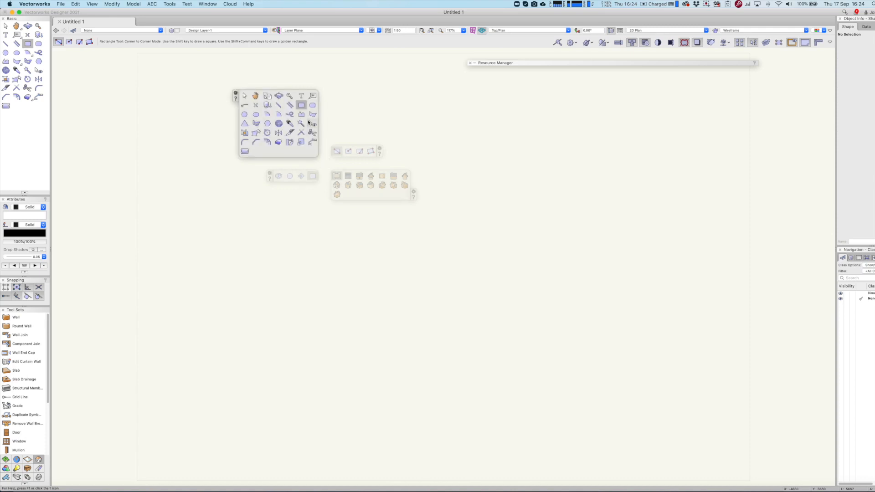
pyautogui.moveTo(340, 136)
pyautogui.mouseDown()
pyautogui.moveTo(419, 231)
pyautogui.moveTo(435, 263)
pyautogui.mouseUp()
pyautogui.moveTo(404, 216); pyautogui.dragTo(489, 302)
pyautogui.press('`')
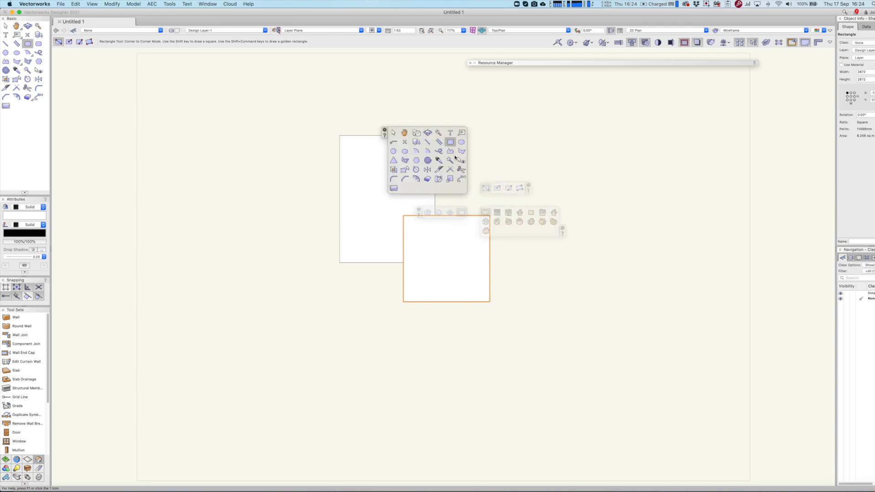
pyautogui.click(461, 141)
pyautogui.moveTo(504, 148); pyautogui.dragTo(421, 243)
pyautogui.press('x')
pyautogui.moveTo(325, 123); pyautogui.dragTo(540, 342)
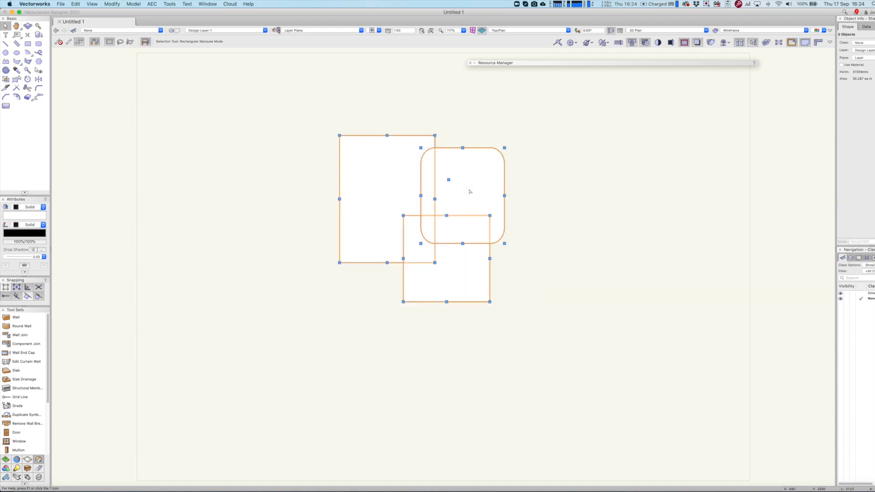
# Merge the three selected shapes with Add Surface by searching for "add", and undo the merge.
pyautogui.press('ctrl+super+f')
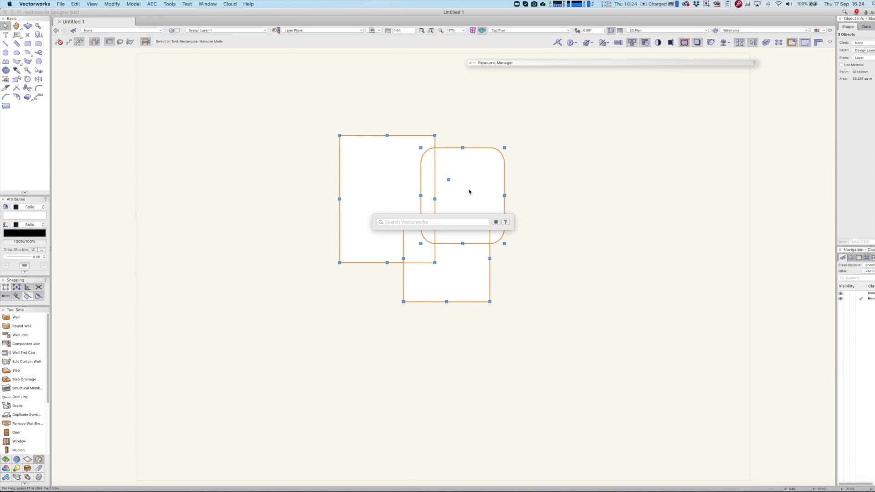
pyautogui.write('add')
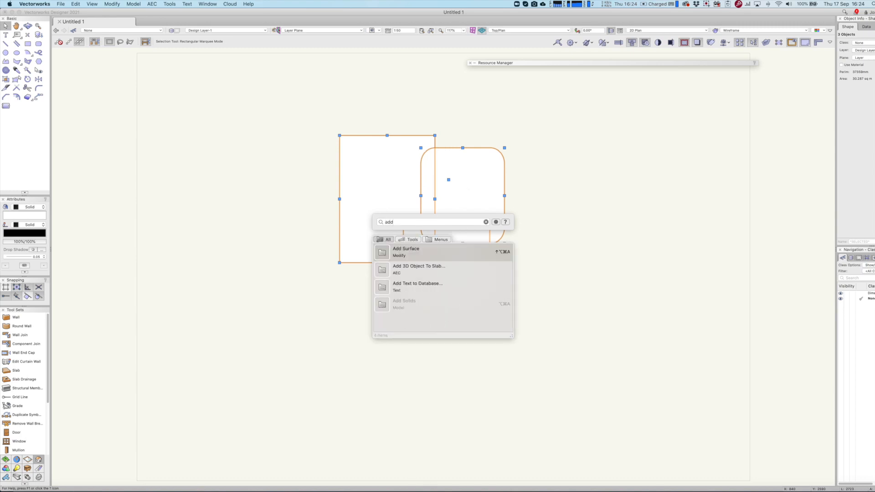
pyautogui.click(405, 256)
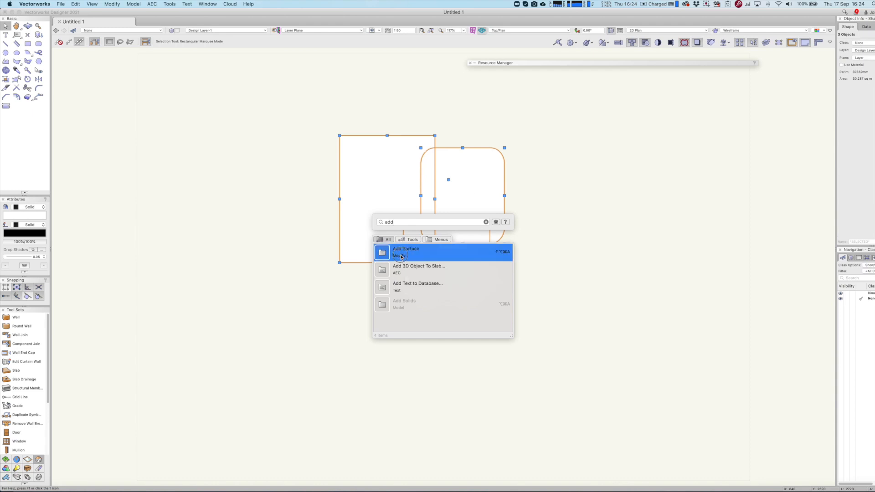
pyautogui.press('Return')
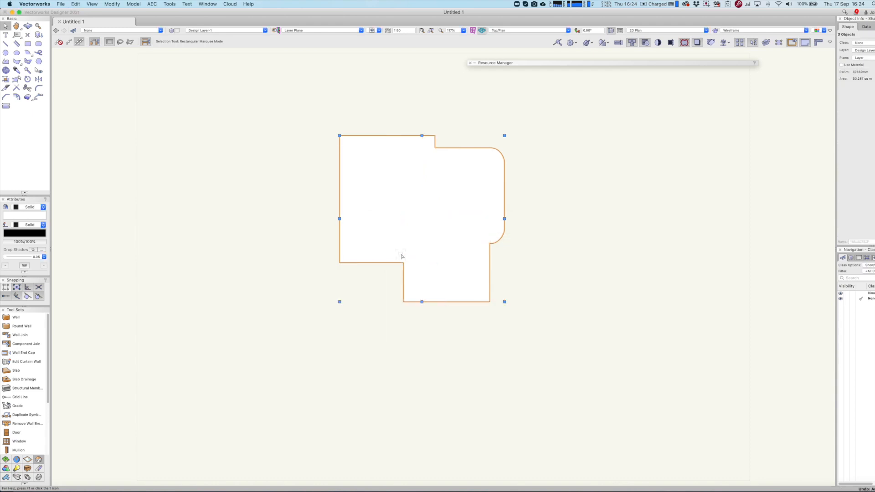
pyautogui.press('super+z')
# Merge the three selected shapes into one outline with Add Surface from the object context commands.
pyautogui.rightClick(459, 190)
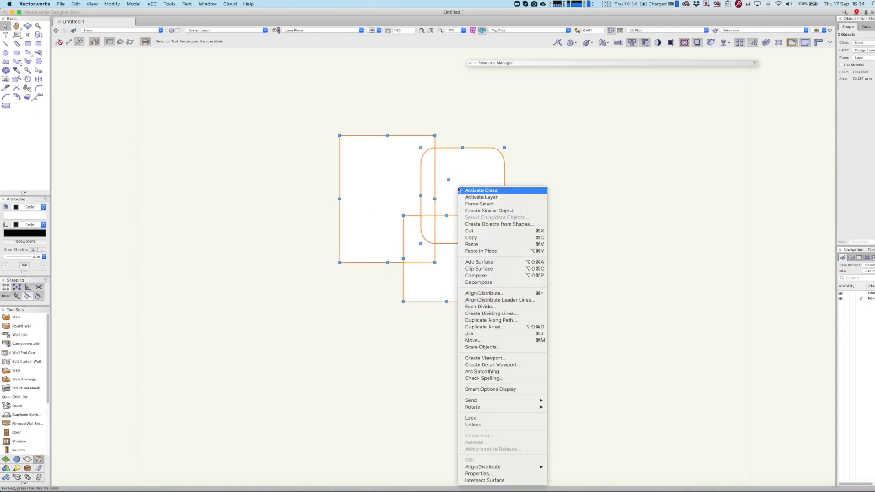
pyautogui.click(499, 262)
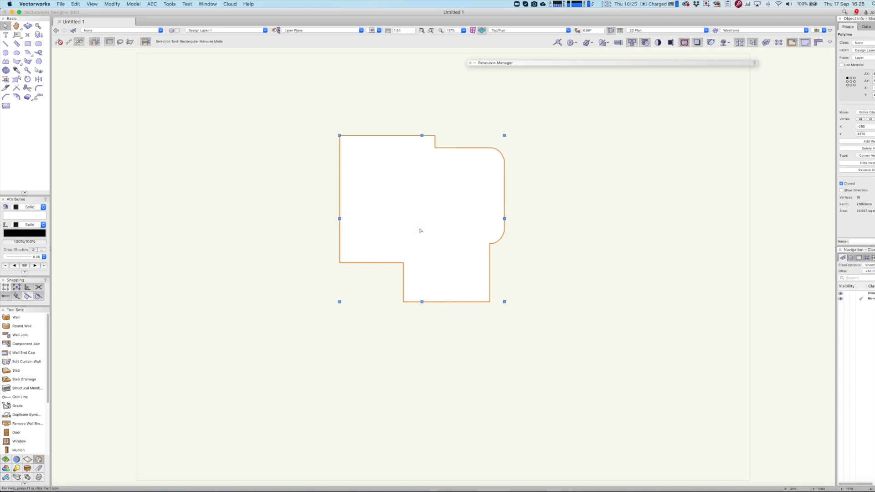
# Draw a circle about 1107 mm in radius centred on the merged shape's left edge and use it to clip the surface.
pyautogui.press('6')
pyautogui.click(340, 206)
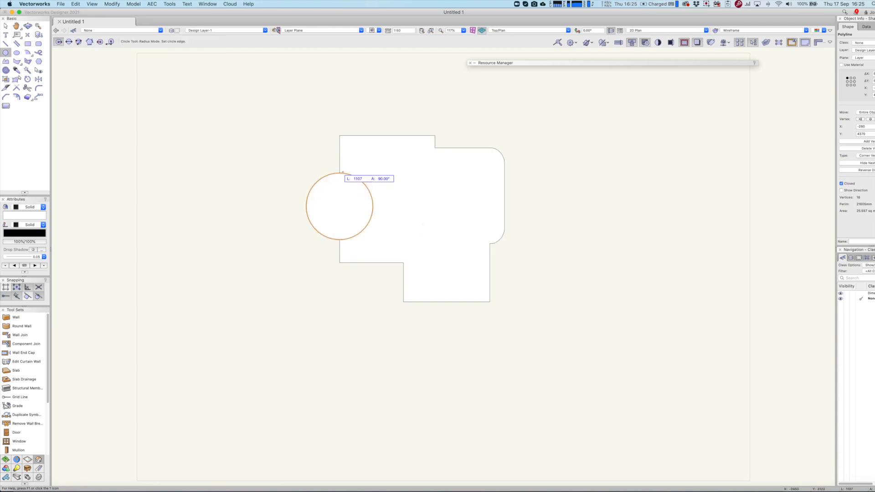
pyautogui.click(339, 173)
pyautogui.press('x')
pyautogui.press('super+a')
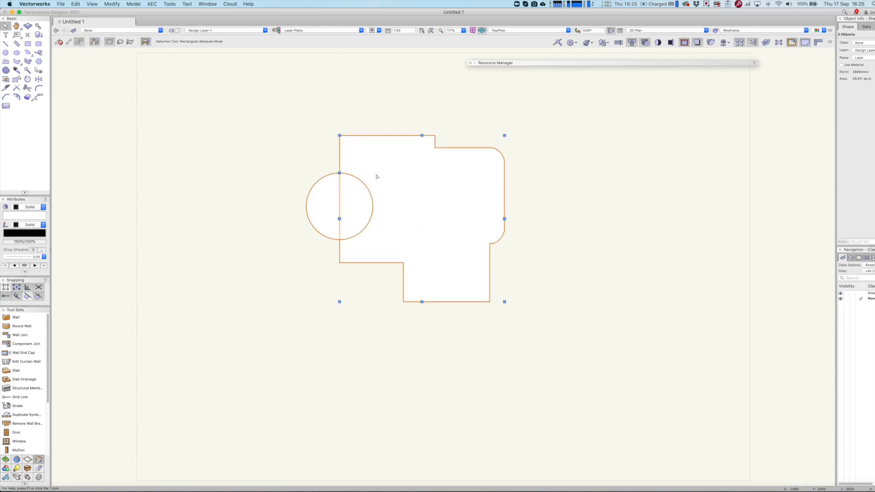
pyautogui.rightClick(376, 176)
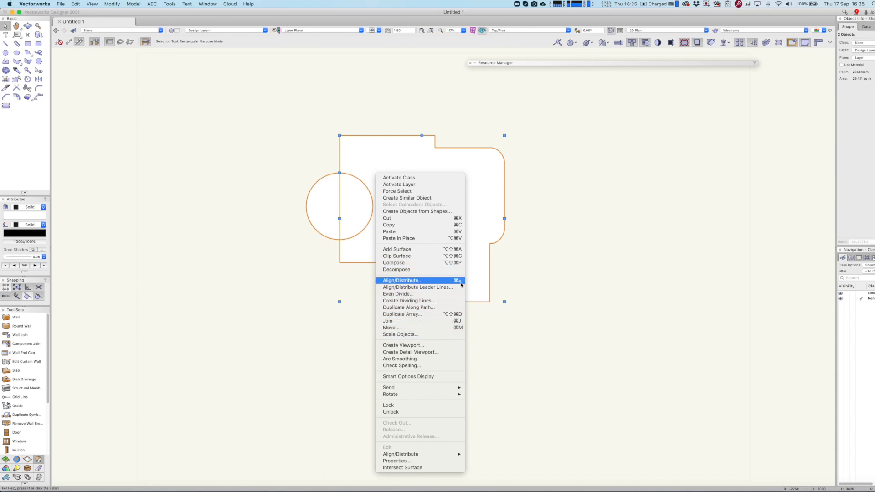
pyautogui.click(428, 256)
# Move the circle to the shape's lower-right corner, clip the surface with it there and delete the circle.
pyautogui.moveTo(360, 219); pyautogui.dragTo(499, 313)
pyautogui.keyDown('shift'); pyautogui.click(463, 250); pyautogui.keyUp('shift')
pyautogui.rightClick(438, 223)
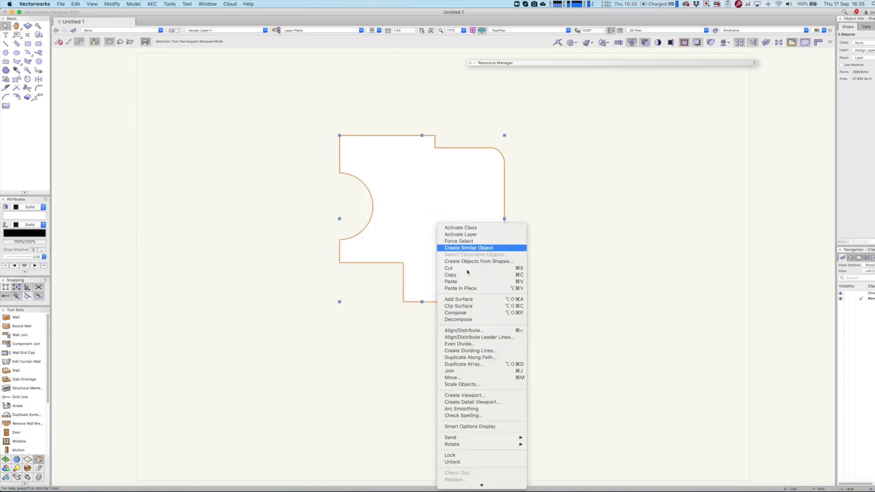
pyautogui.click(482, 306)
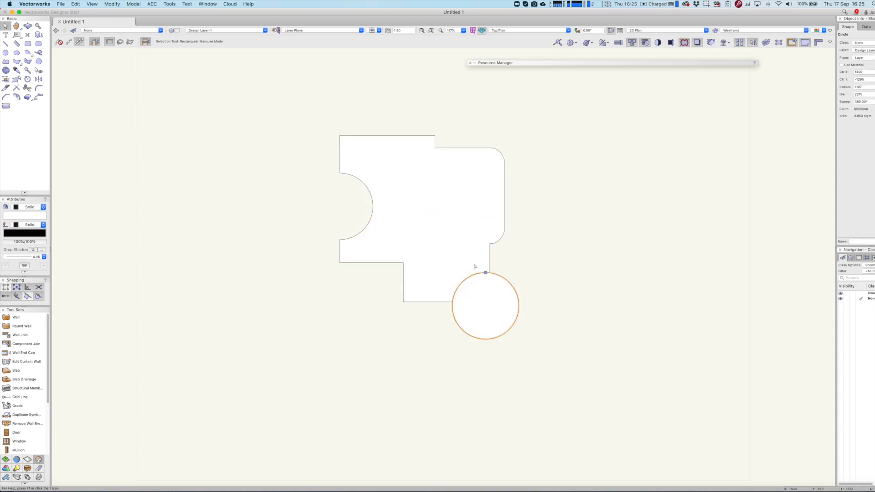
pyautogui.press('Delete')
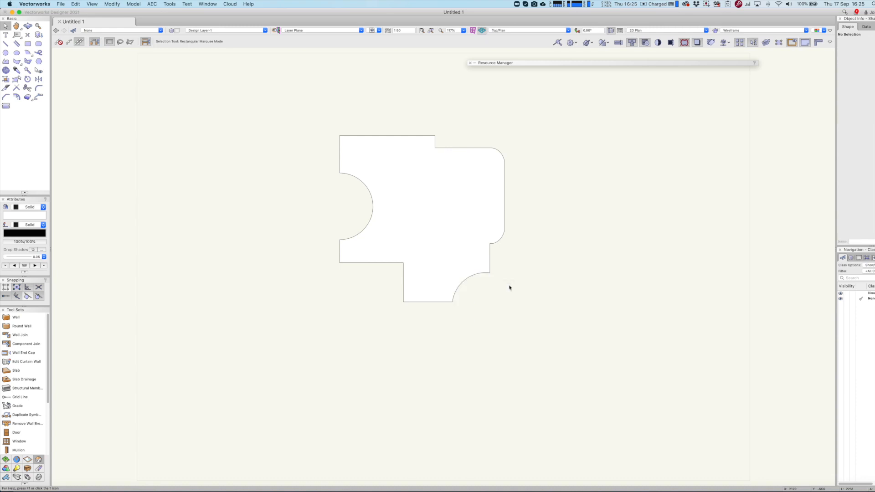
# Review the customised document context commands on an empty area of the drawing.
pyautogui.rightClick(566, 175)
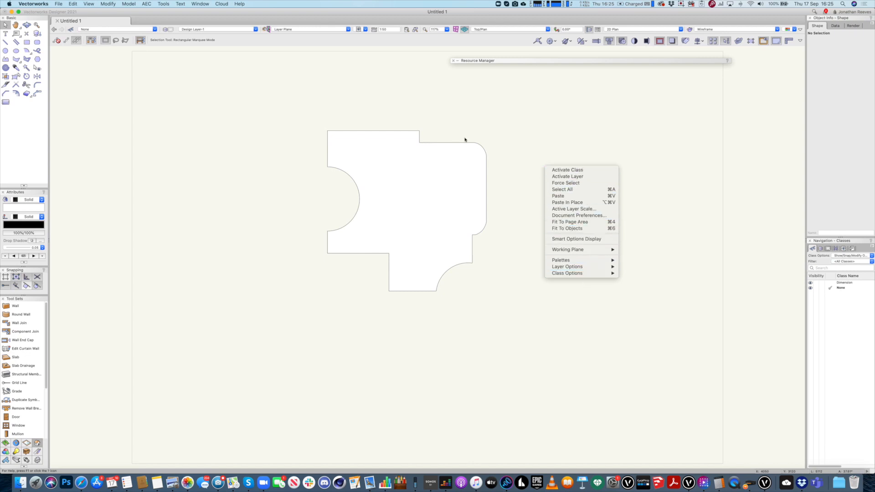
pyautogui.click(177, 139)
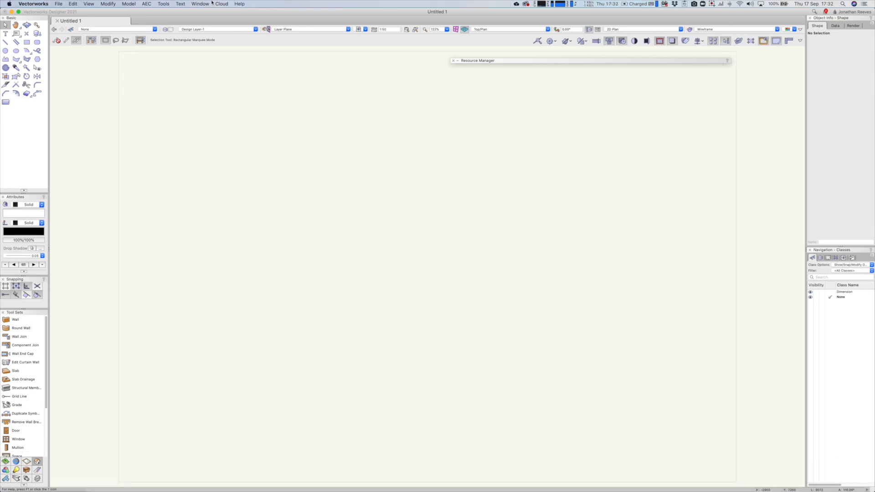
# Open the current JRA Architect 2021 workspace for editing and expand its Modify menu commands.
pyautogui.click(171, 3)
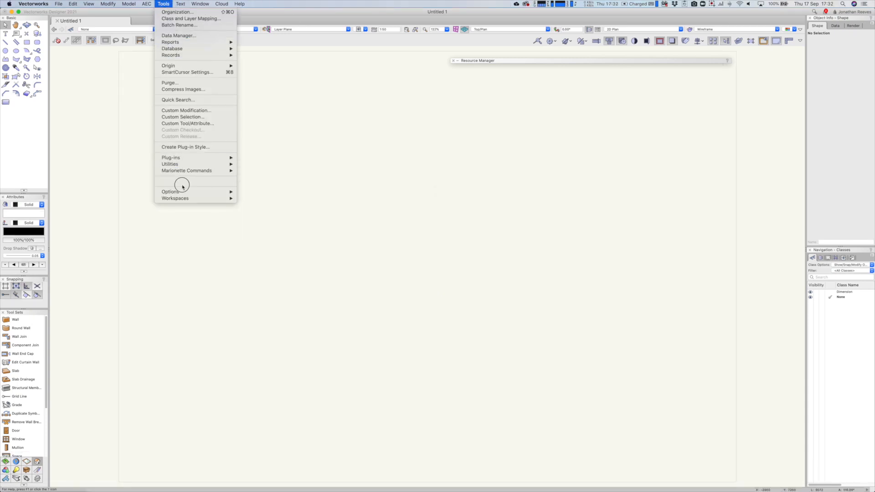
pyautogui.moveTo(183, 199)
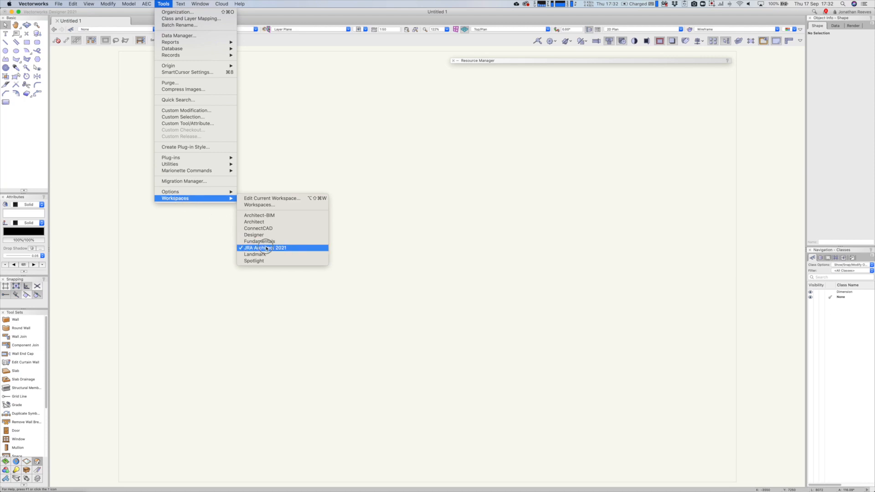
pyautogui.click(275, 198)
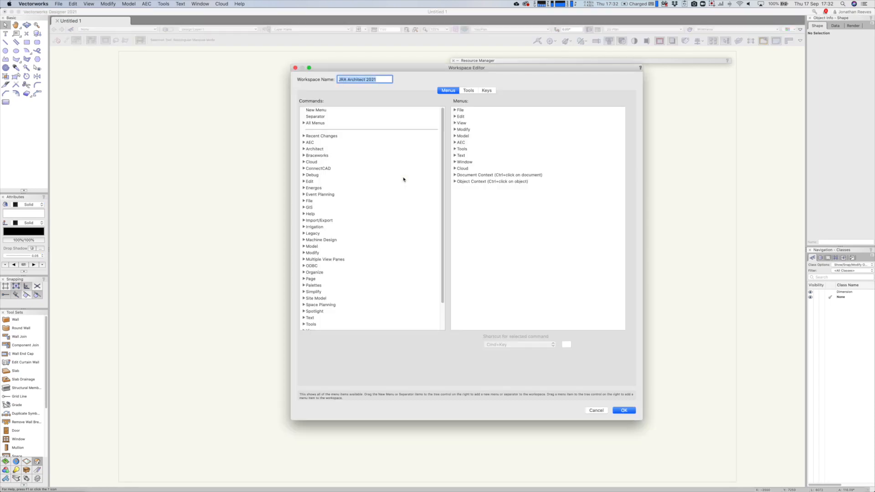
pyautogui.click(455, 130)
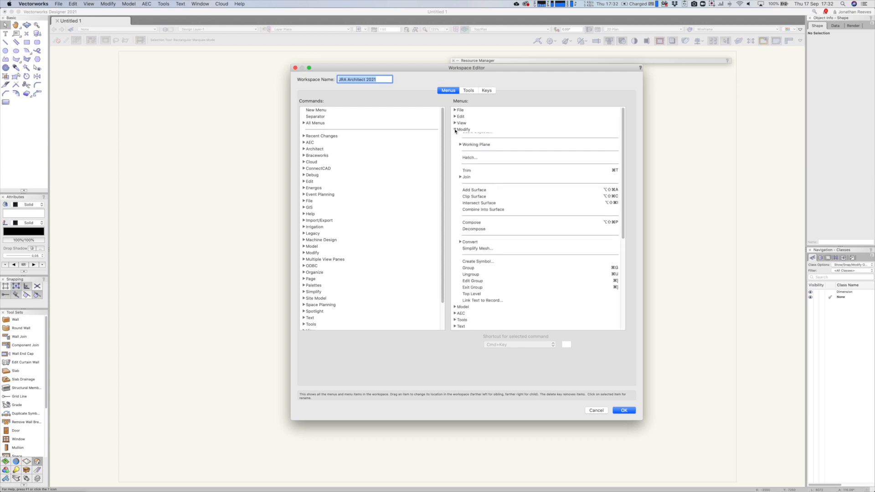
pyautogui.moveTo(506, 69); pyautogui.dragTo(449, 69)
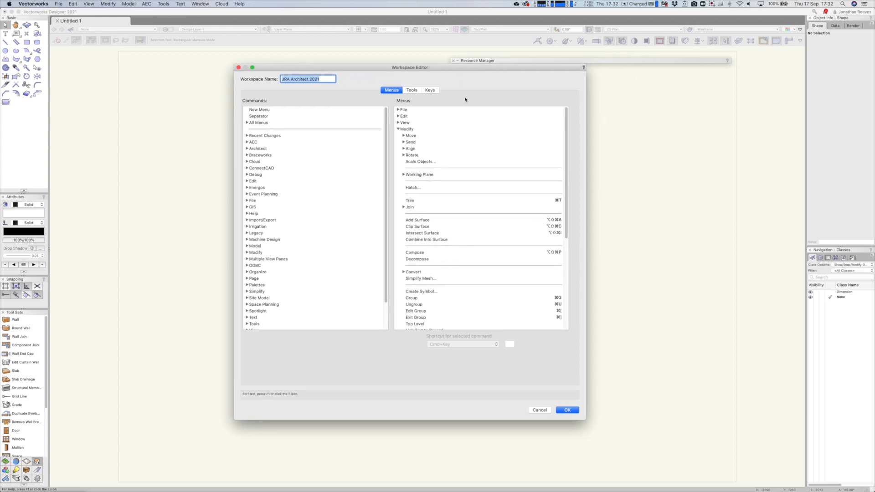
# Set the shortcut for Add Surface in the Modify menu to Cmd and the plus key.
pyautogui.click(441, 221)
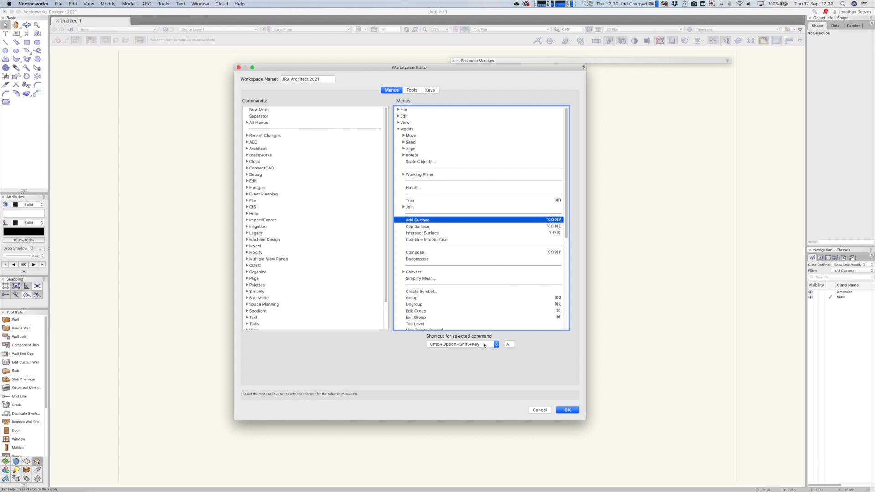
pyautogui.click(510, 345)
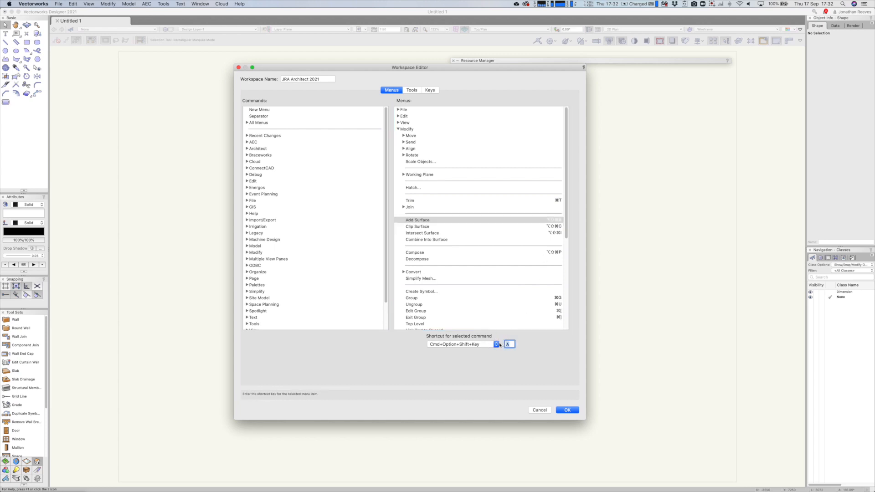
pyautogui.click(497, 345)
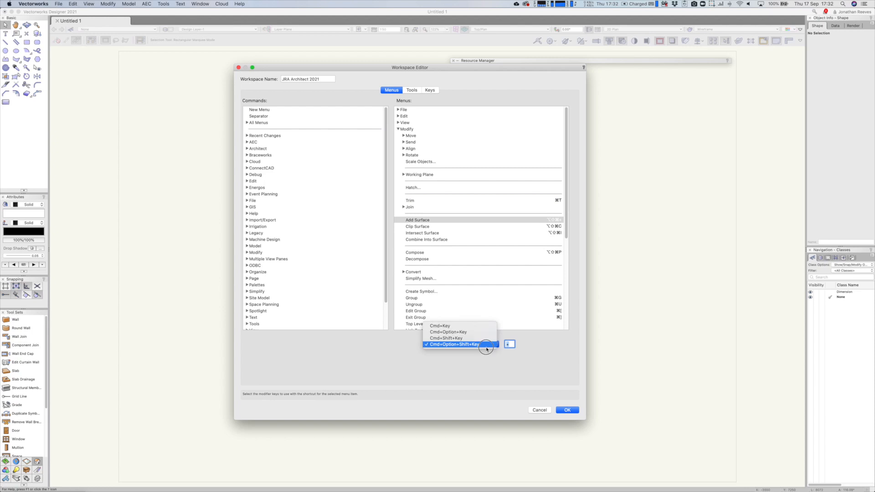
pyautogui.click(469, 327)
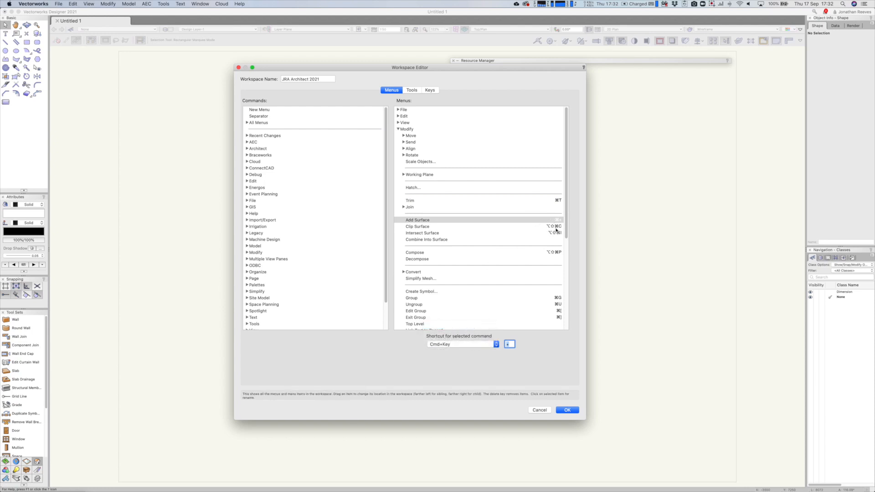
# Set the shortcut for Clip Surface to Cmd and the minus key, reassigning it from Align to Grid.
pyautogui.click(555, 227)
pyautogui.click(506, 345)
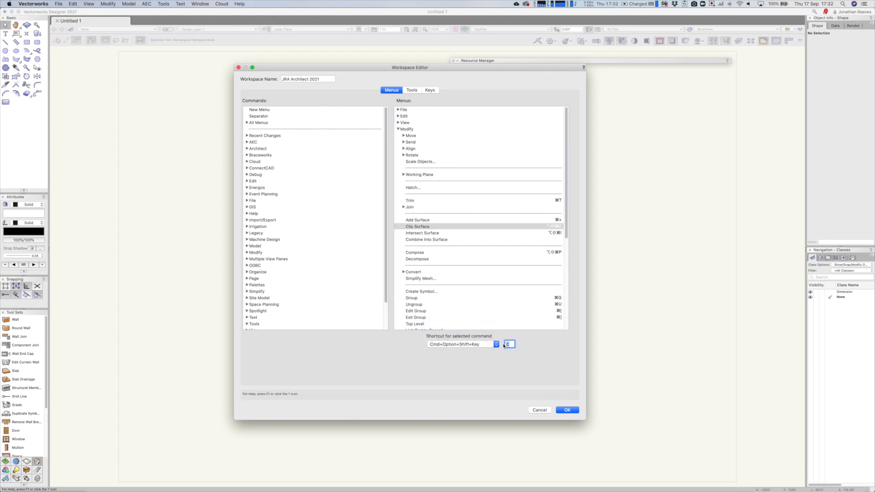
pyautogui.click(496, 344)
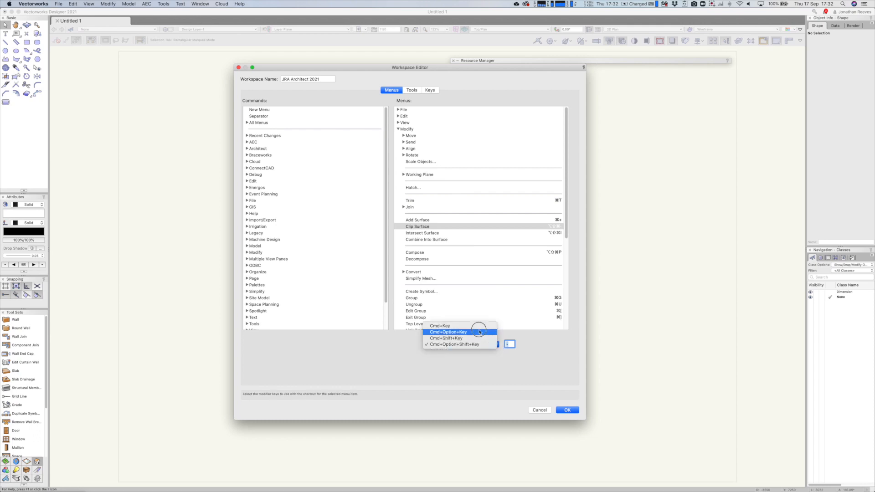
pyautogui.click(477, 326)
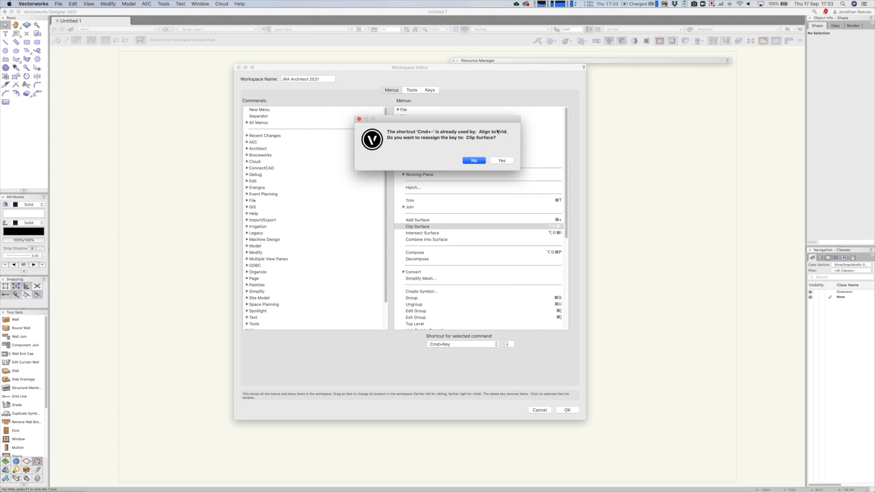
pyautogui.click(504, 161)
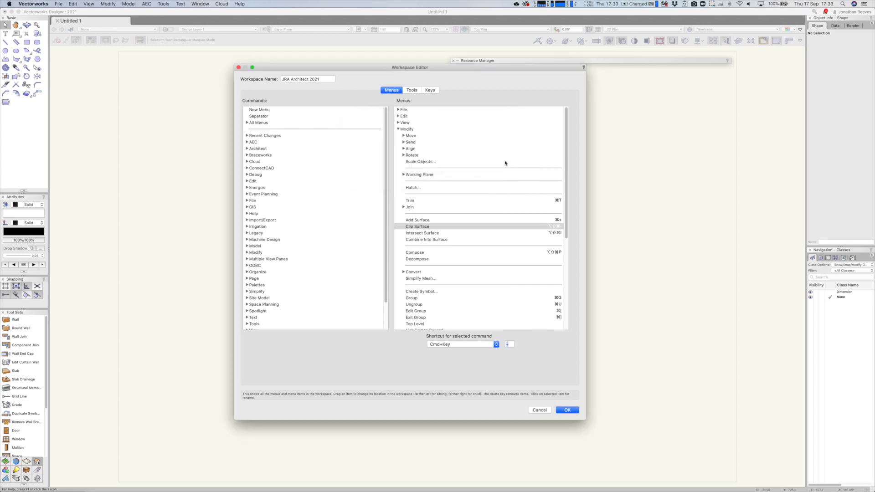
# Set the shortcut for Compose in the Modify menu to Cmd and the asterisk key.
pyautogui.click(556, 234)
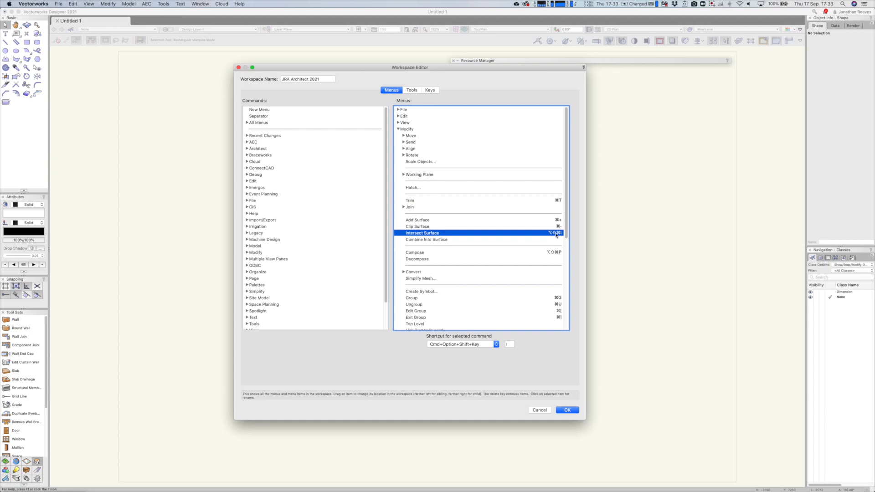
pyautogui.click(555, 253)
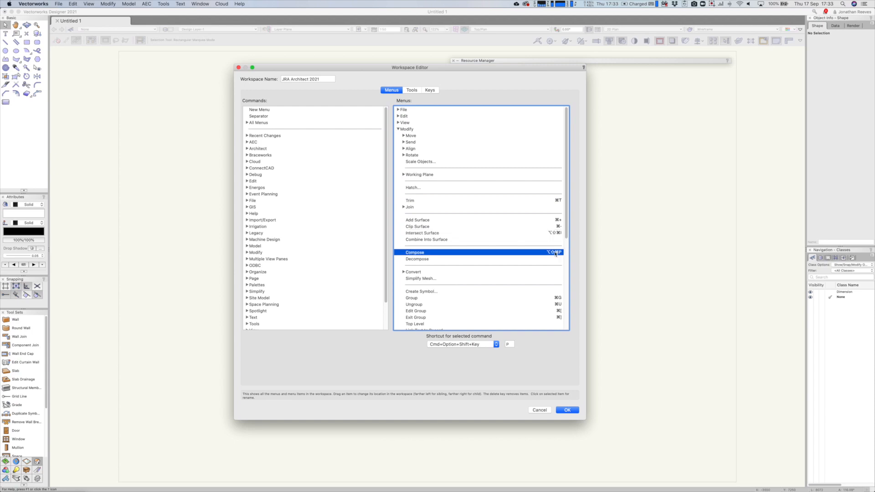
pyautogui.click(509, 344)
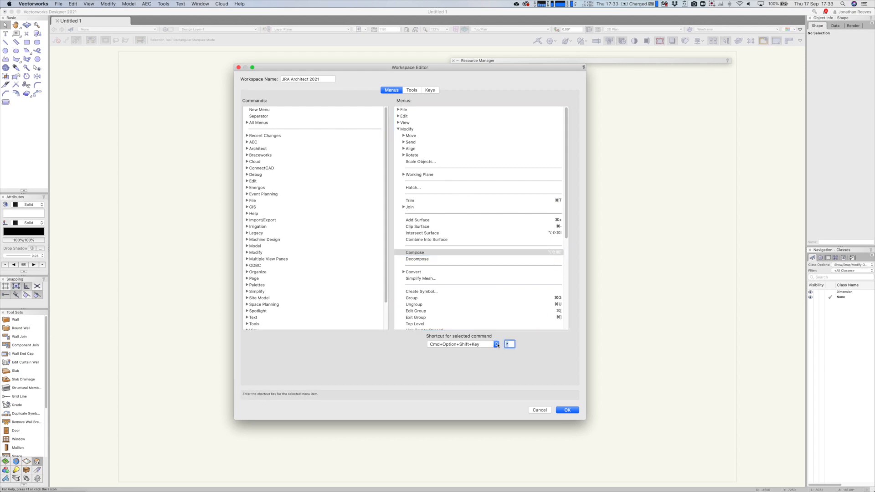
pyautogui.click(497, 344)
pyautogui.click(476, 329)
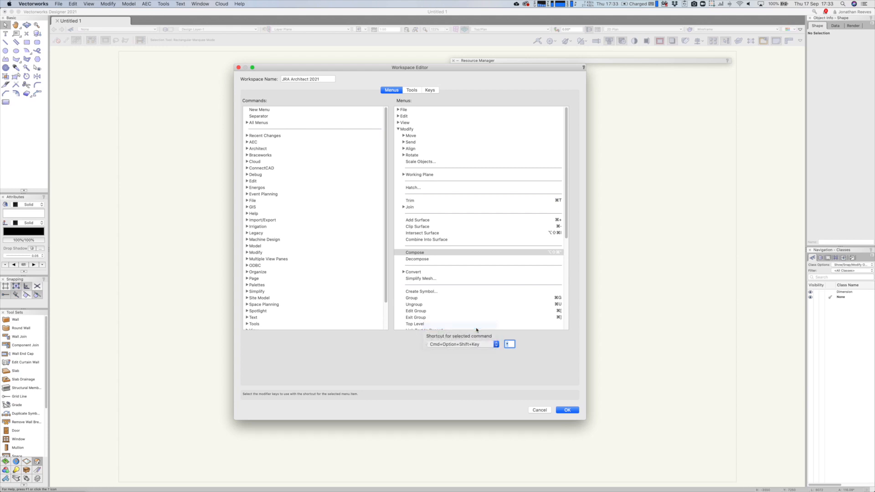
# Set the shortcut for Decompose in the Modify menu to Cmd and the slash key.
pyautogui.click(554, 260)
pyautogui.click(509, 344)
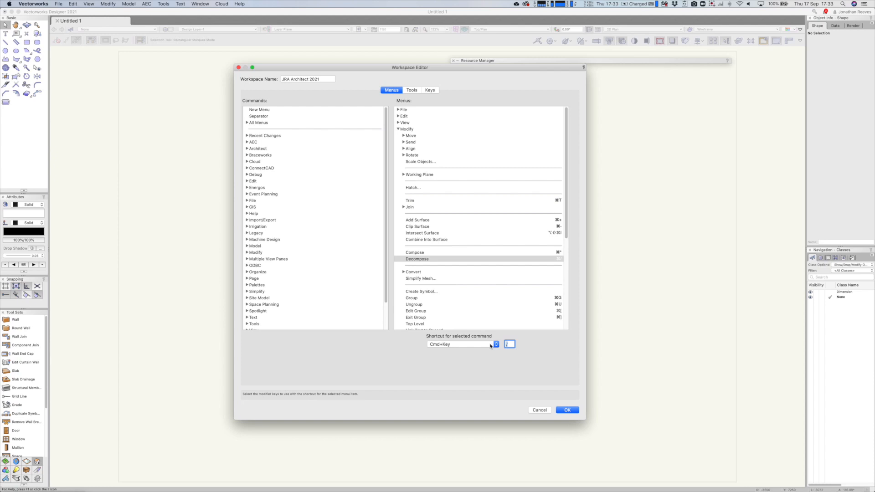
pyautogui.click(555, 273)
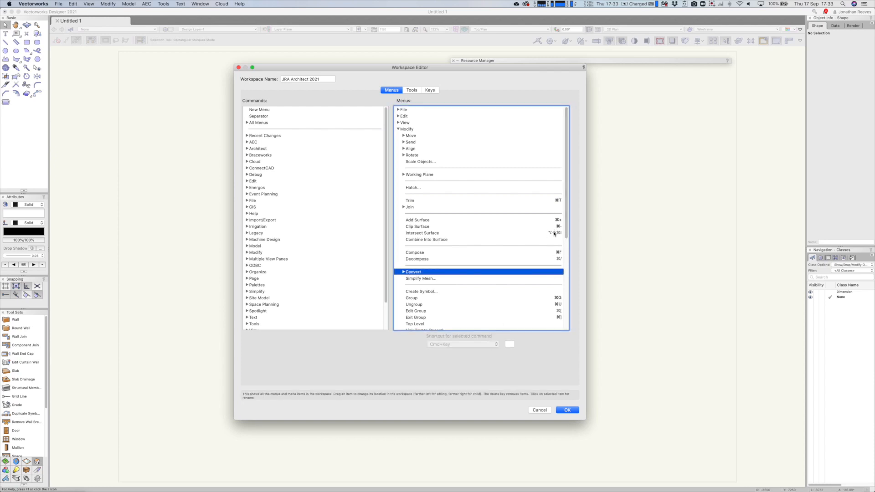
# In the Document Context menu, add a separator above Fit To Page Area and two separators below Fit To Objects.
pyautogui.click(398, 129)
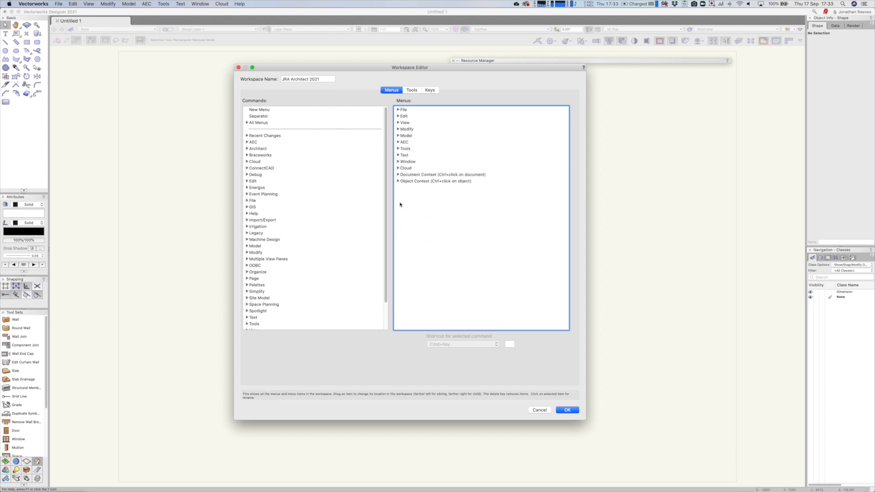
pyautogui.click(398, 176)
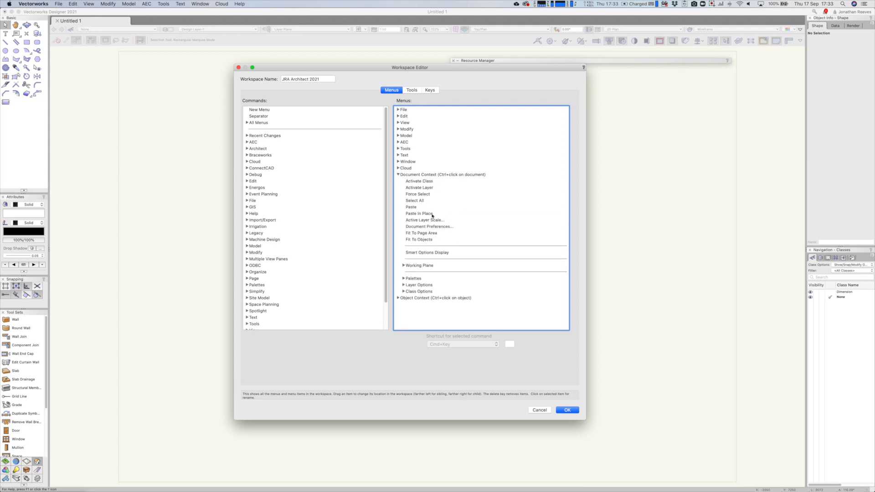
pyautogui.moveTo(258, 116); pyautogui.dragTo(426, 230)
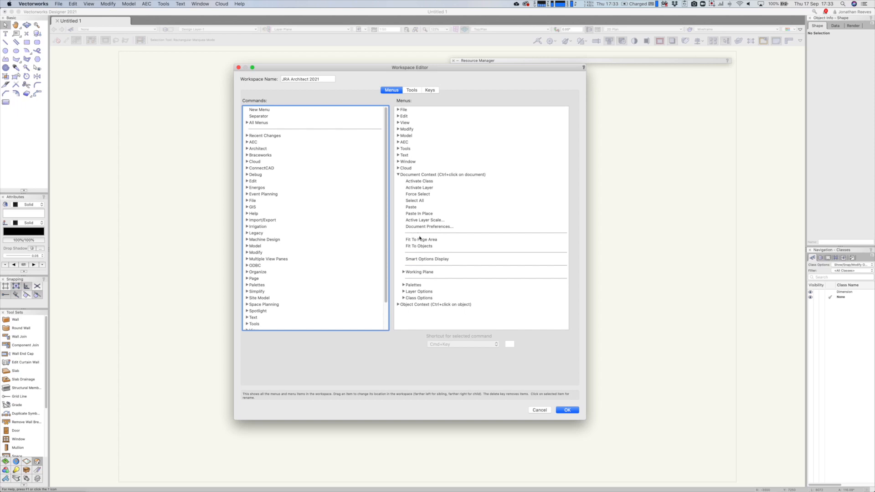
pyautogui.moveTo(259, 117); pyautogui.dragTo(447, 250)
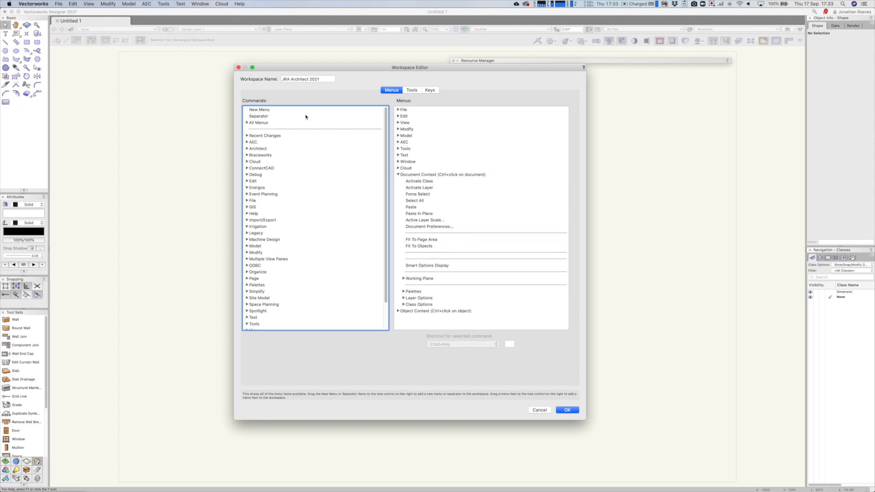
pyautogui.moveTo(257, 118); pyautogui.dragTo(445, 247)
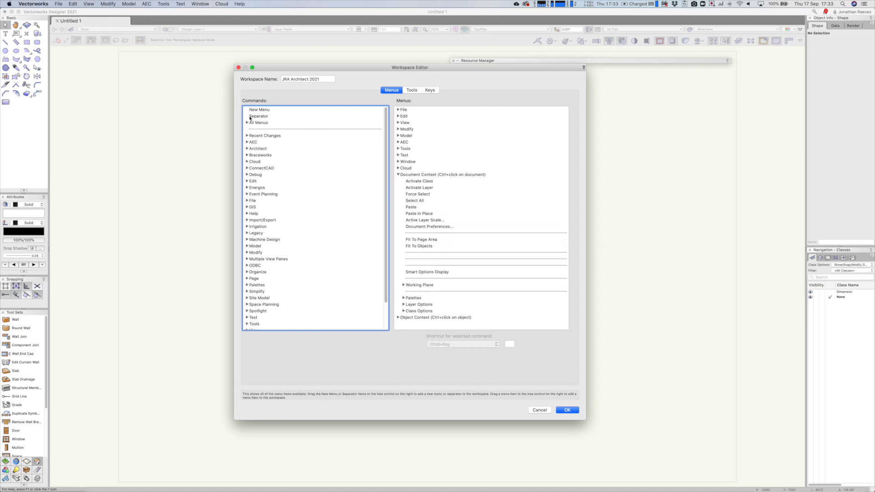
# Add a new menu between the separators below Fit To Objects and put the Standard Views commands in it.
pyautogui.moveTo(256, 109); pyautogui.dragTo(421, 256)
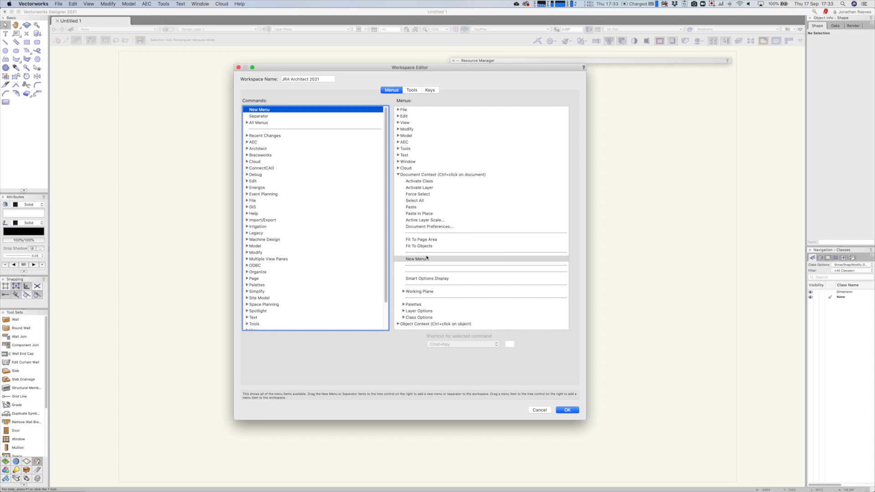
pyautogui.moveTo(254, 112); pyautogui.dragTo(331, 162)
pyautogui.scroll(-3, 255, 273)
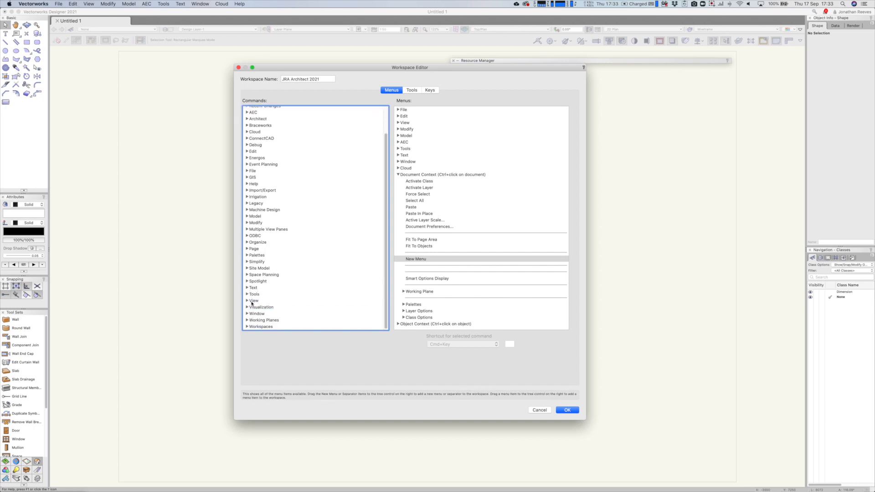
pyautogui.click(247, 301)
pyautogui.scroll(-8, 295, 278)
pyautogui.scroll(-10, 295, 278)
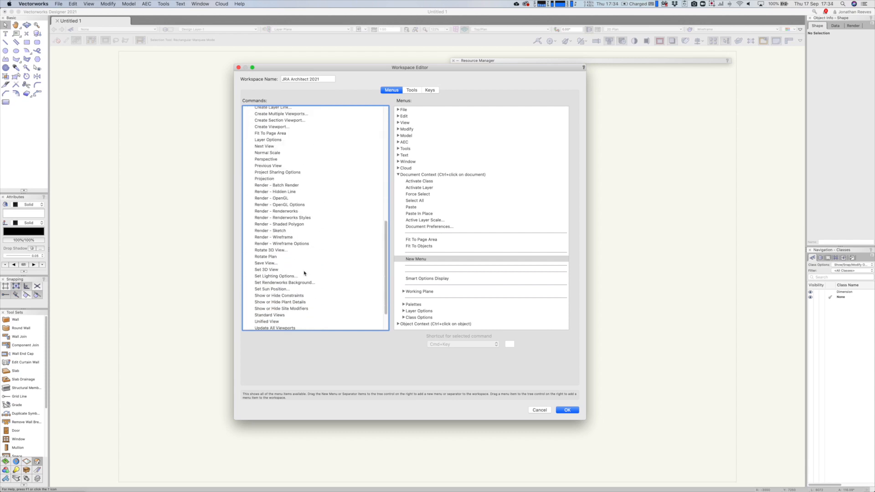
pyautogui.scroll(-1, 303, 274)
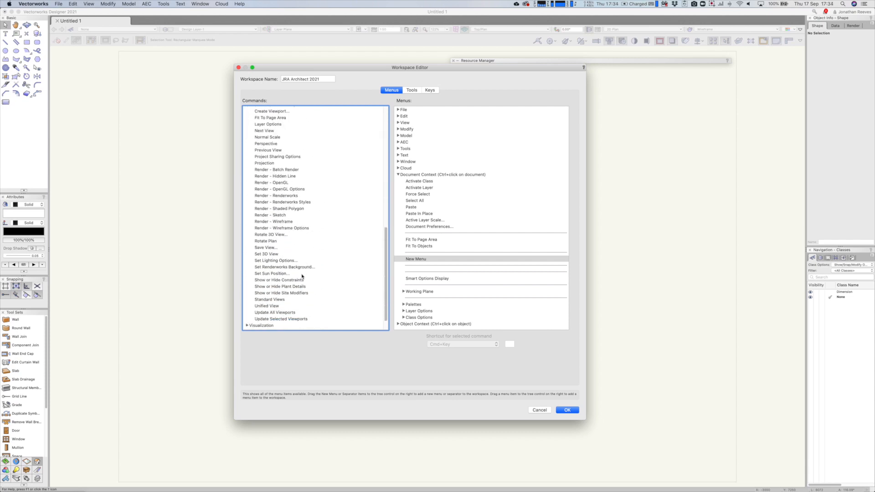
pyautogui.click(263, 300)
pyautogui.moveTo(261, 301); pyautogui.dragTo(413, 259)
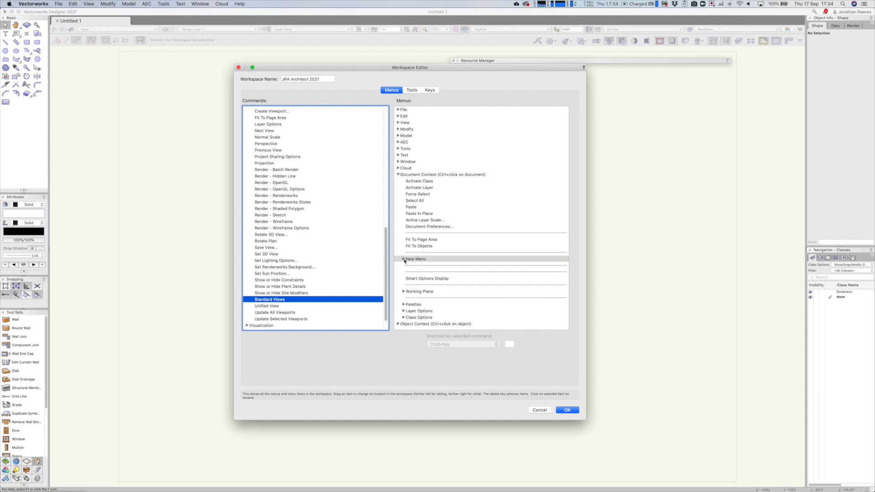
# Rename the new menu holding the standard views to 3D Views and check the commands it contains.
pyautogui.click(410, 262)
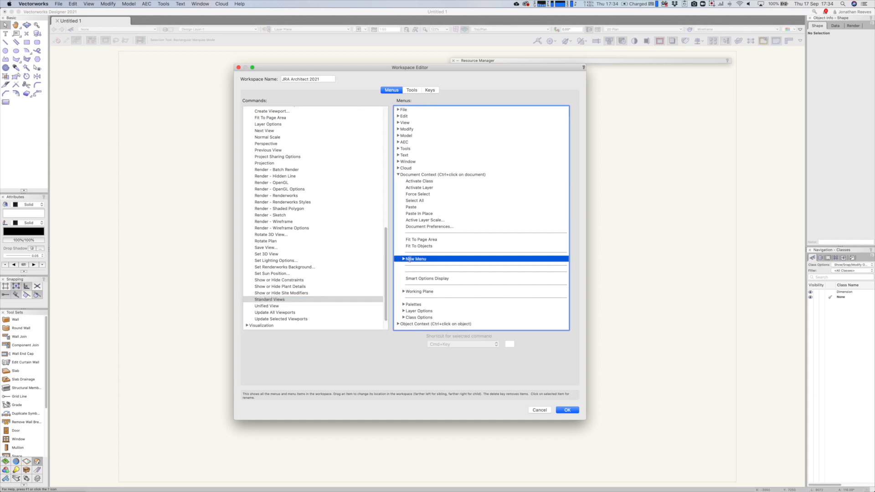
pyautogui.click(409, 259)
pyautogui.write('3')
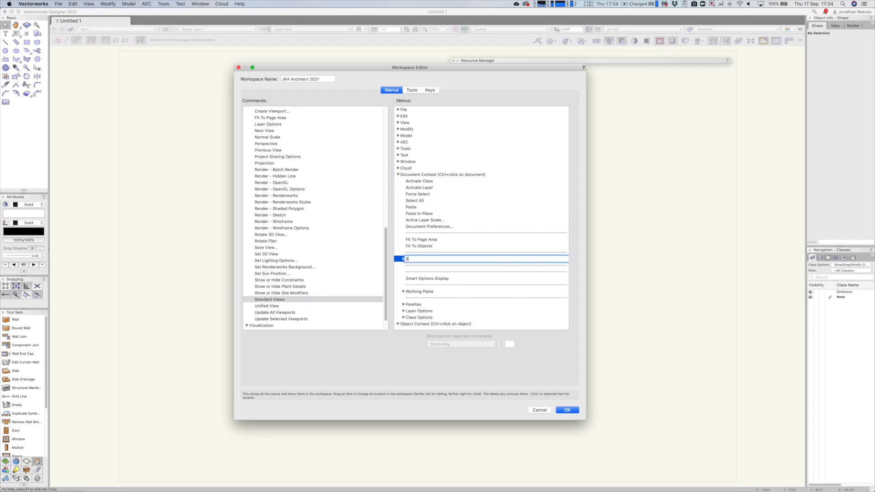
pyautogui.write('D Views')
pyautogui.click(403, 258)
pyautogui.scroll(-3, 468, 273)
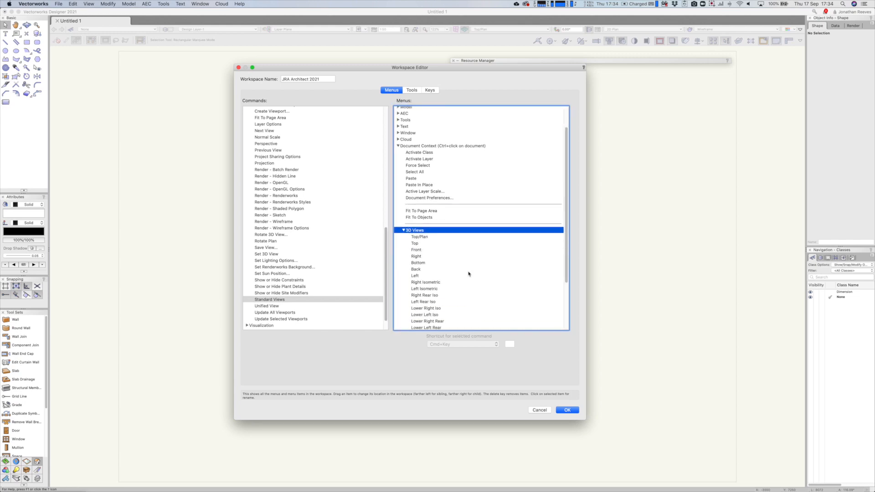
pyautogui.click(404, 211)
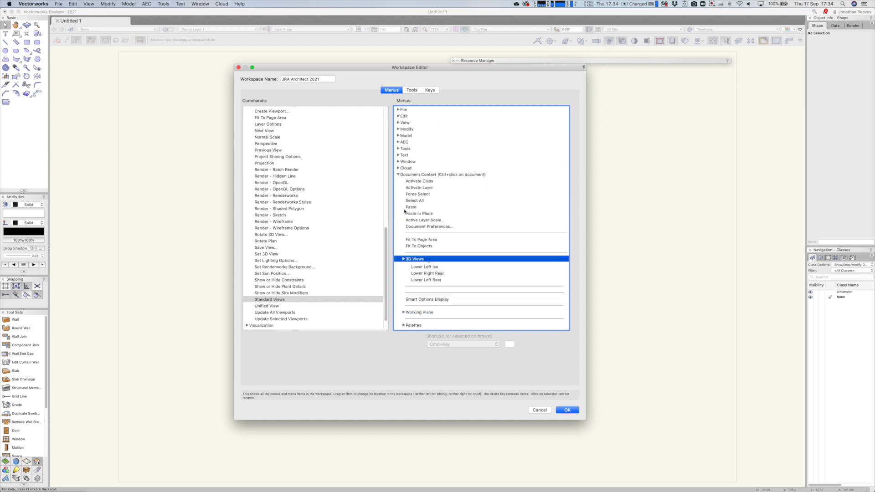
# Add another new menu between the separators below 3D Views and put the hidden line rendering commands in it.
pyautogui.scroll(15, 283, 139)
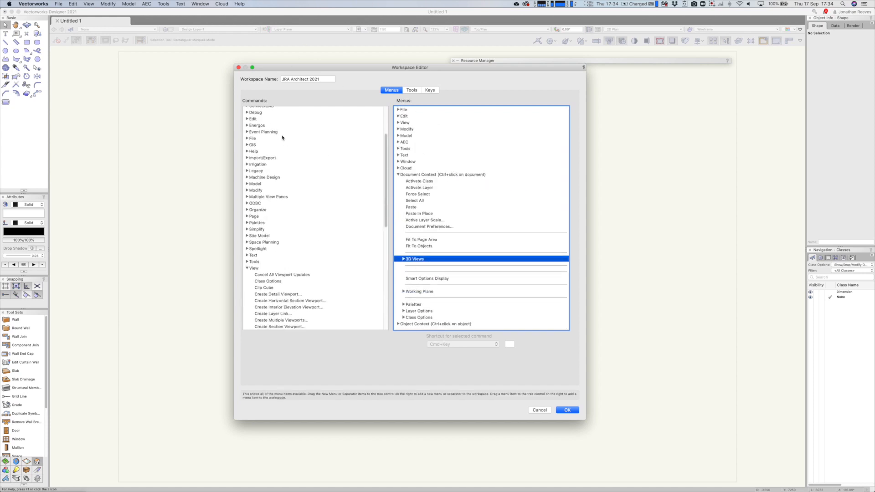
pyautogui.moveTo(258, 110); pyautogui.dragTo(432, 267)
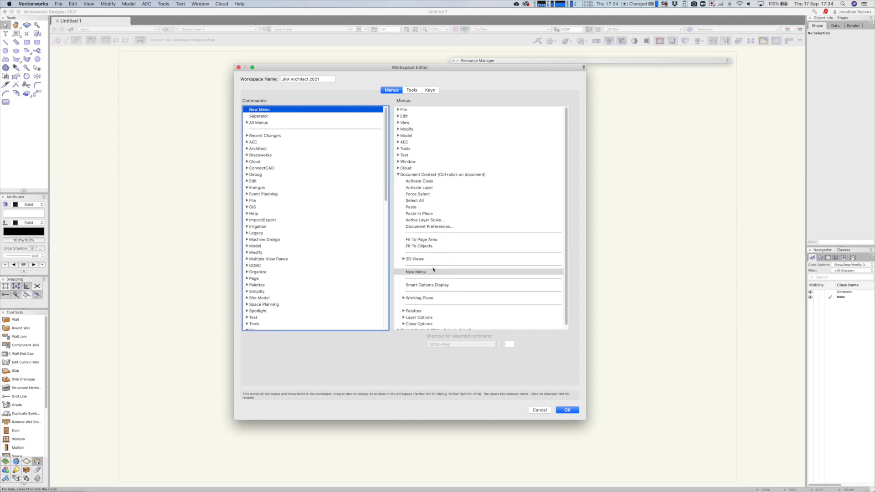
pyautogui.click(419, 273)
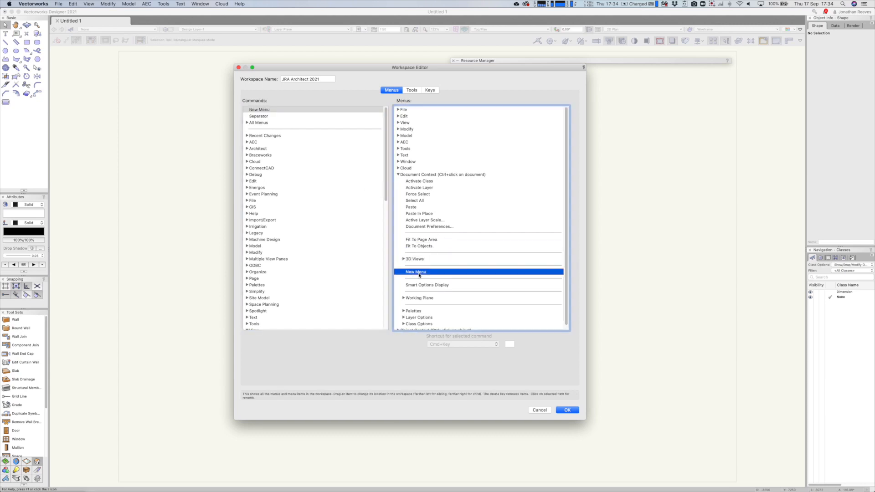
pyautogui.scroll(-1, 250, 128)
pyautogui.scroll(-3, 288, 213)
pyautogui.scroll(3, 265, 157)
pyautogui.scroll(-5, 271, 195)
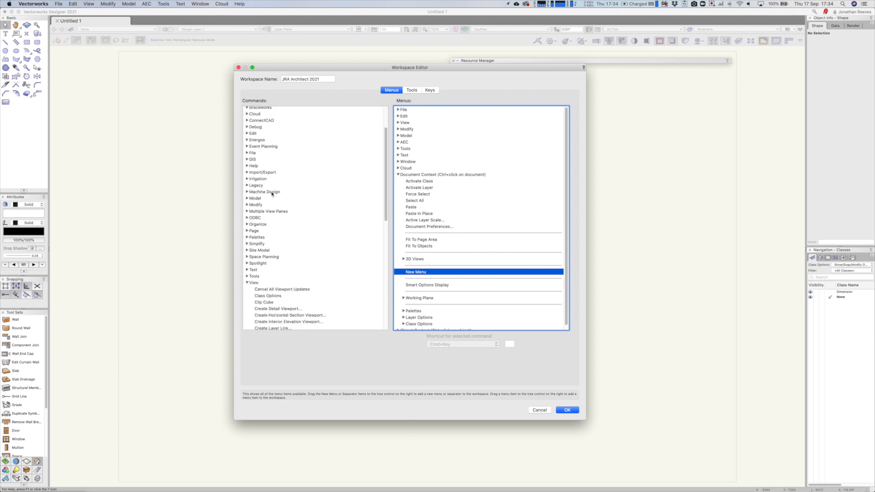
pyautogui.scroll(-1, 271, 200)
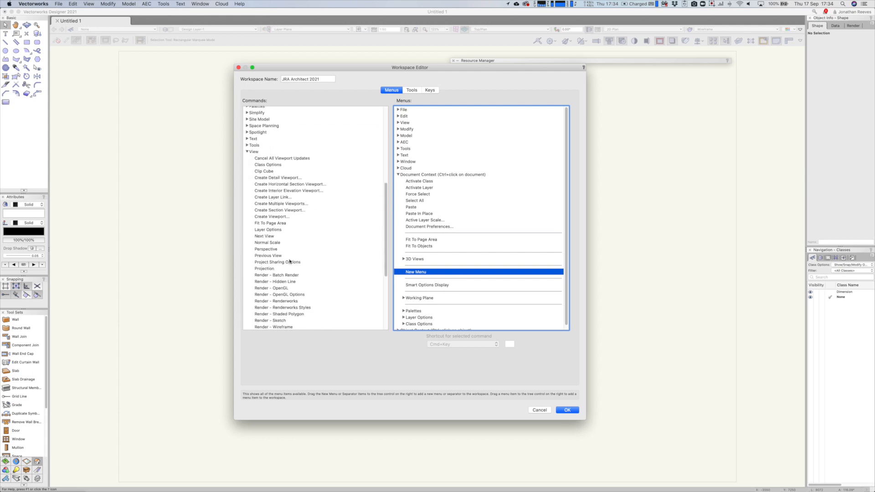
pyautogui.click(261, 275)
pyautogui.moveTo(261, 276); pyautogui.dragTo(423, 273)
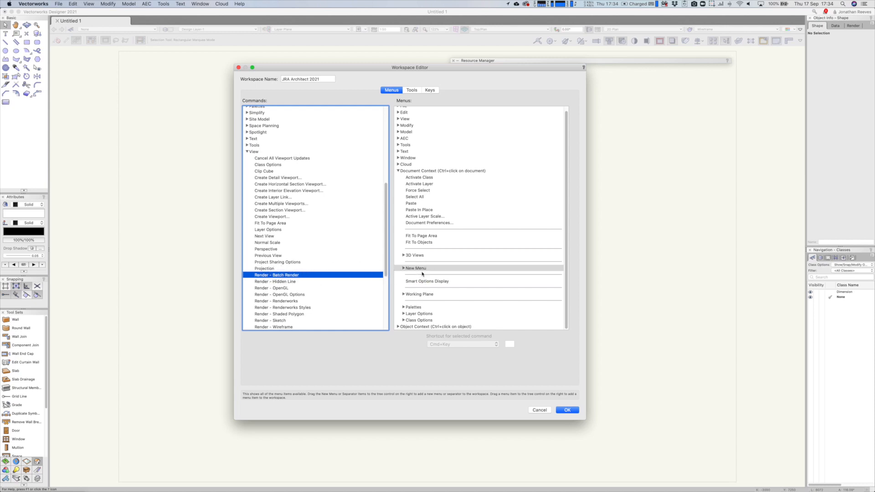
# Rename the new menu below 3D Views to Rendering and expand it to show its commands.
pyautogui.click(411, 269)
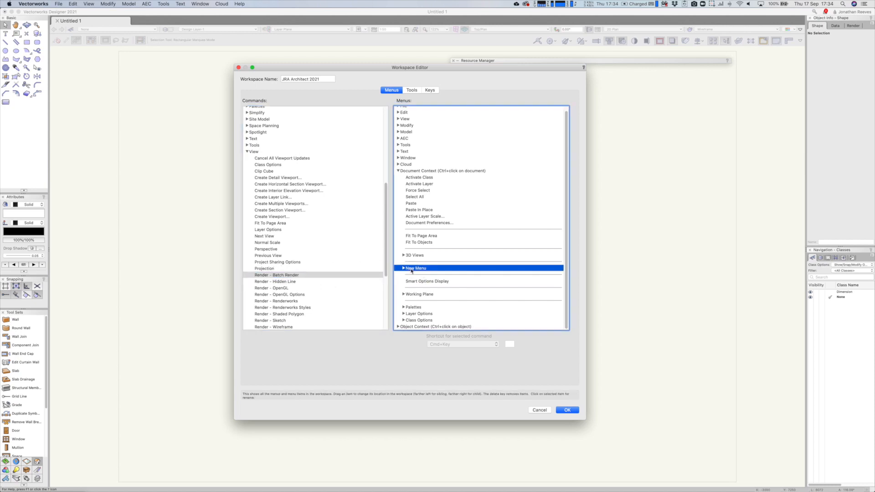
pyautogui.click(411, 270)
pyautogui.write('Rendering')
pyautogui.press('Return')
pyautogui.click(451, 274)
pyautogui.click(403, 268)
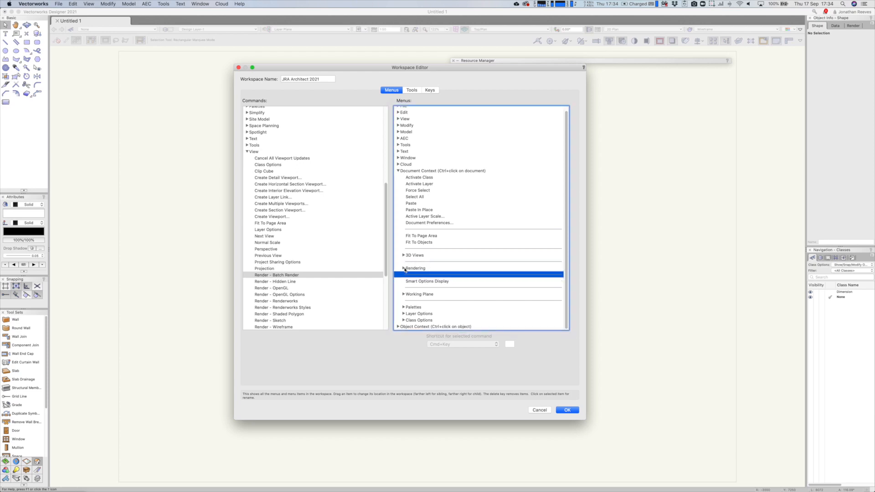
pyautogui.scroll(-1, 439, 224)
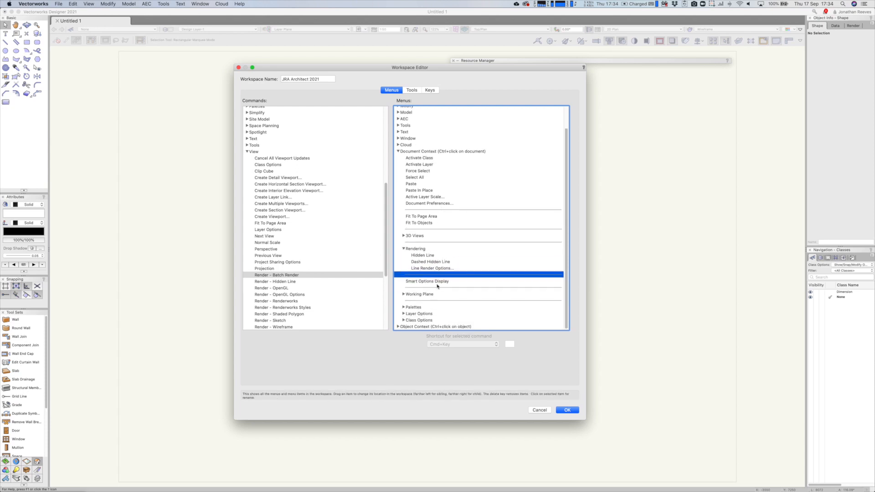
# Add the OpenGL and Wireframe render commands at the start of the Rendering menu, with Wireframe first.
pyautogui.moveTo(279, 289); pyautogui.dragTo(423, 254)
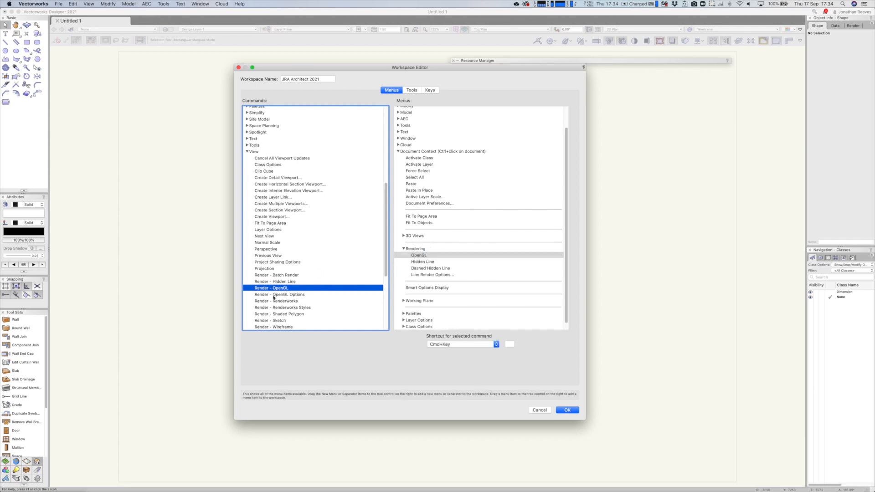
pyautogui.scroll(-3, 276, 299)
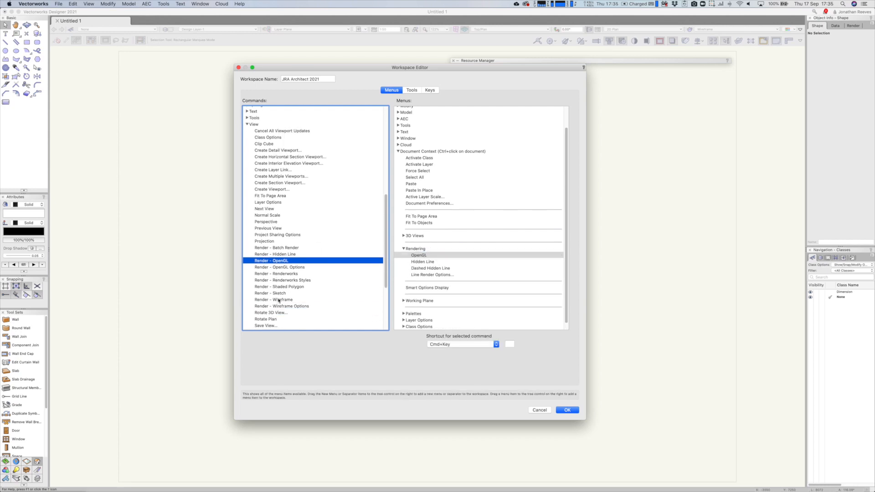
pyautogui.scroll(-2, 279, 300)
pyautogui.click(264, 282)
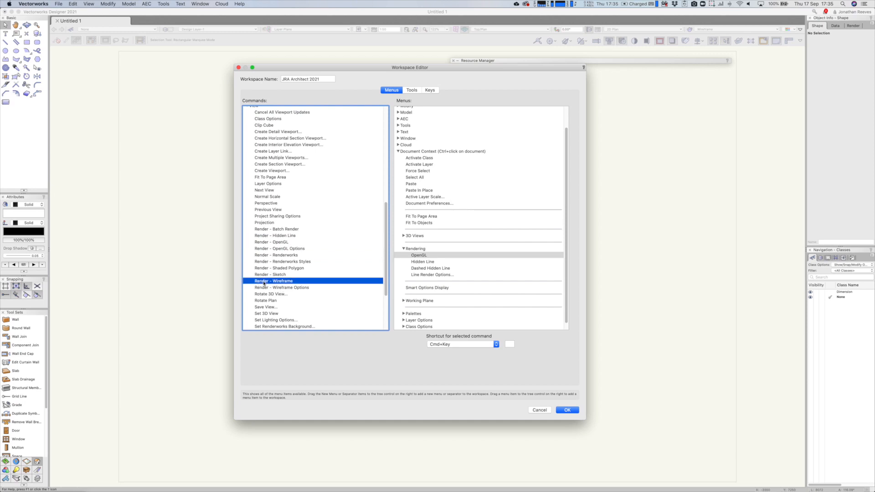
pyautogui.moveTo(264, 283); pyautogui.dragTo(423, 254)
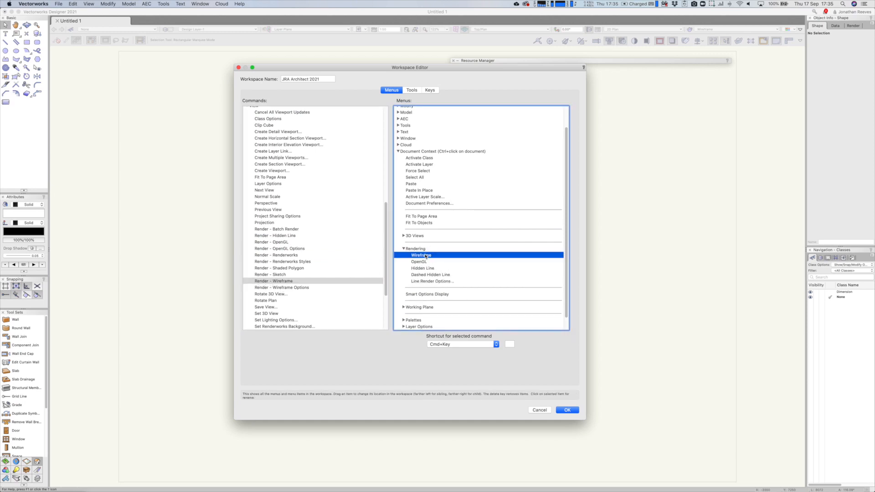
# Add the Renderworks render commands below Line Render Options in the Rendering menu, and collapse the Rendering and Document Context groups.
pyautogui.scroll(-6, 308, 279)
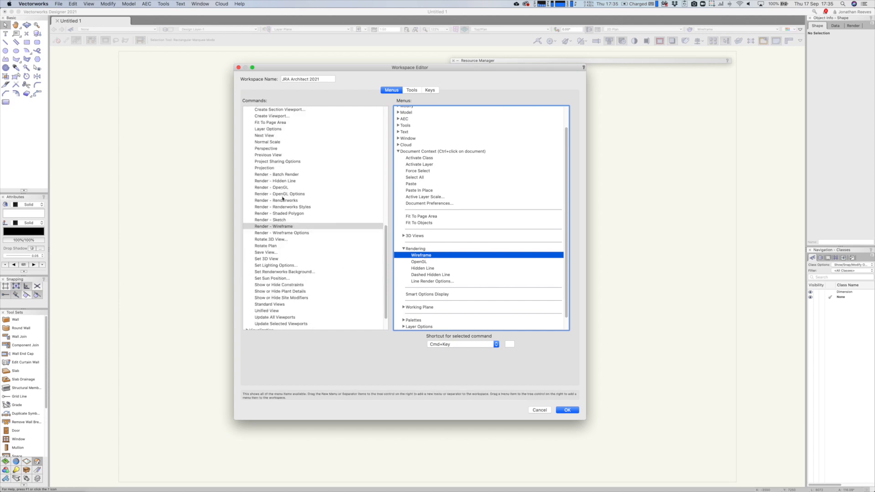
pyautogui.click(277, 201)
pyautogui.moveTo(277, 203); pyautogui.dragTo(447, 285)
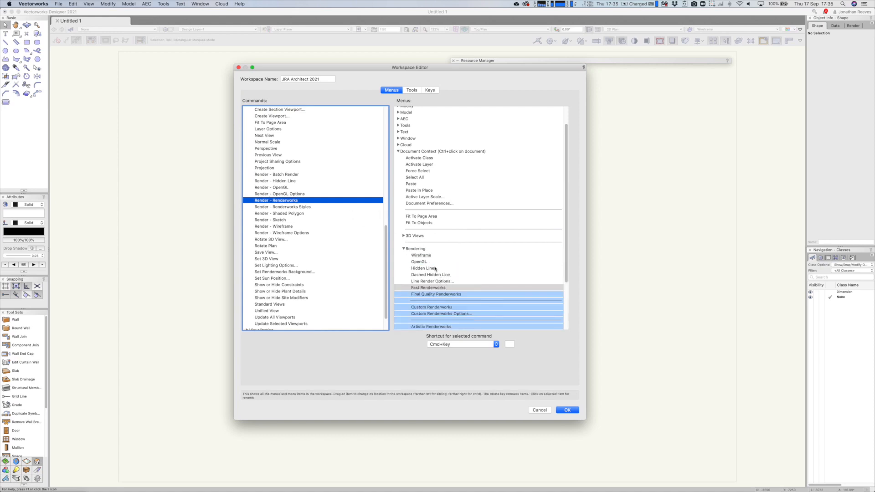
pyautogui.scroll(-3, 437, 219)
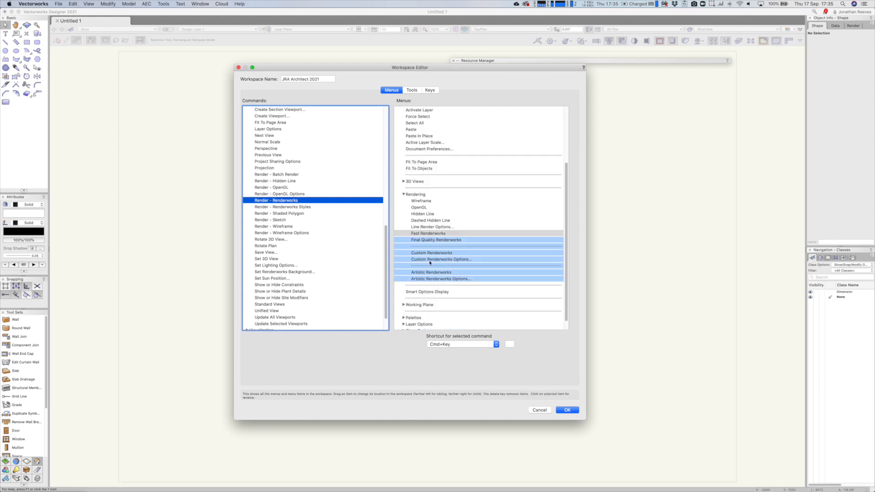
pyautogui.click(403, 194)
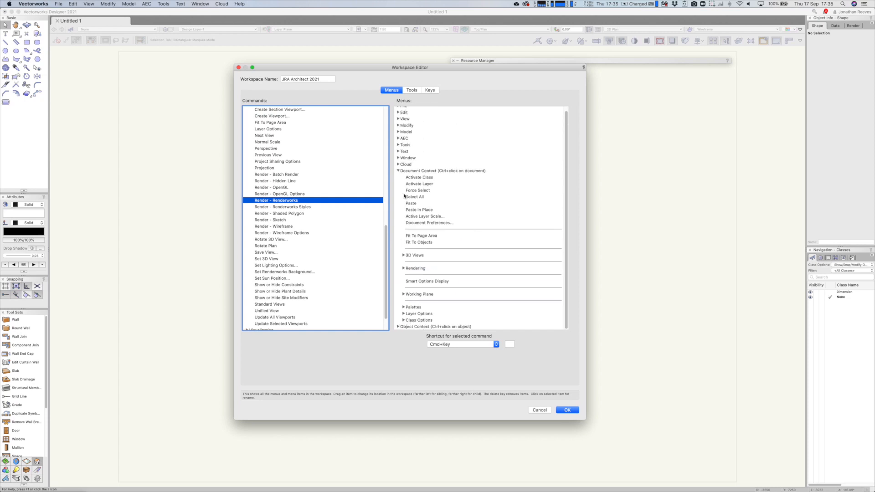
pyautogui.click(398, 172)
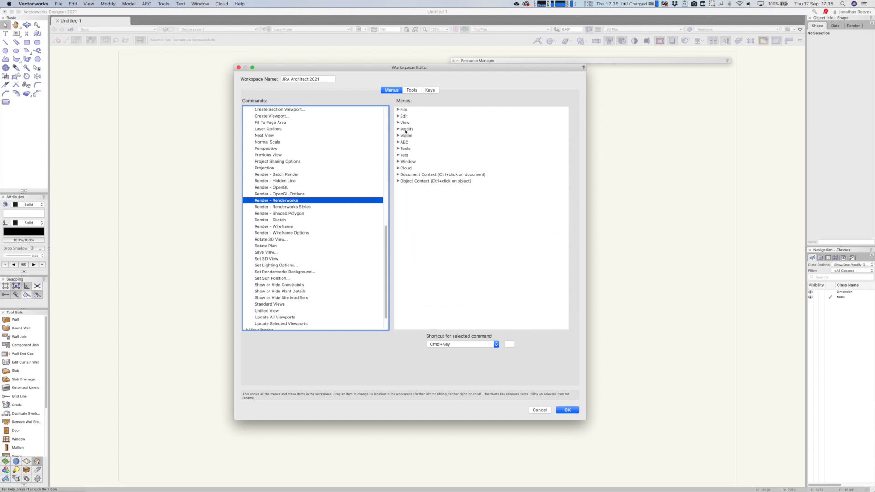
# Find Quick Search among the workspace's Tools commands and assign it the shortcut Cmd+I.
pyautogui.click(398, 162)
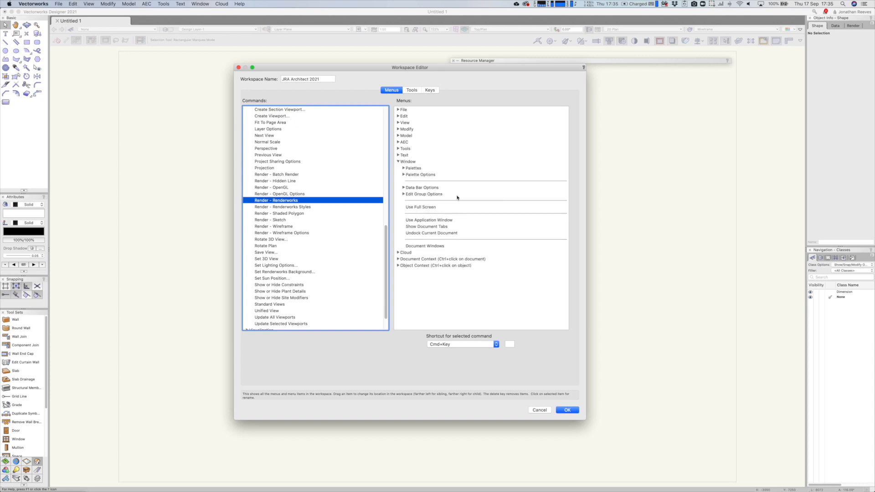
pyautogui.click(398, 162)
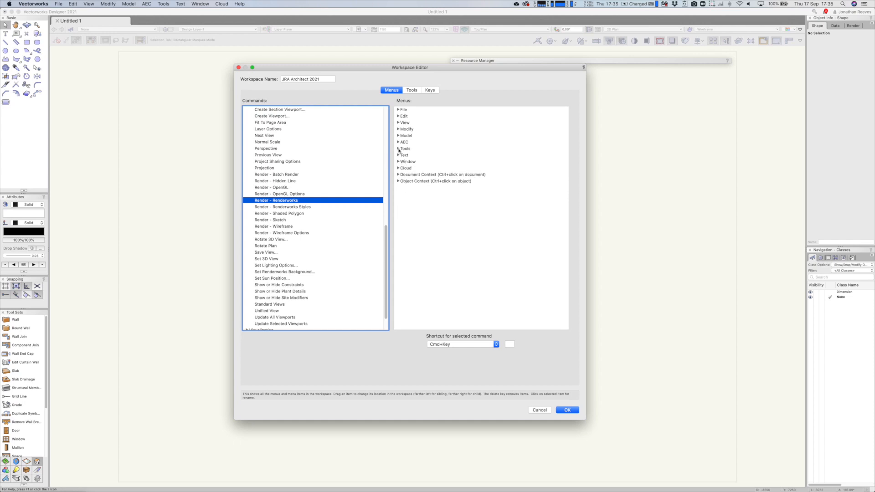
pyautogui.click(398, 149)
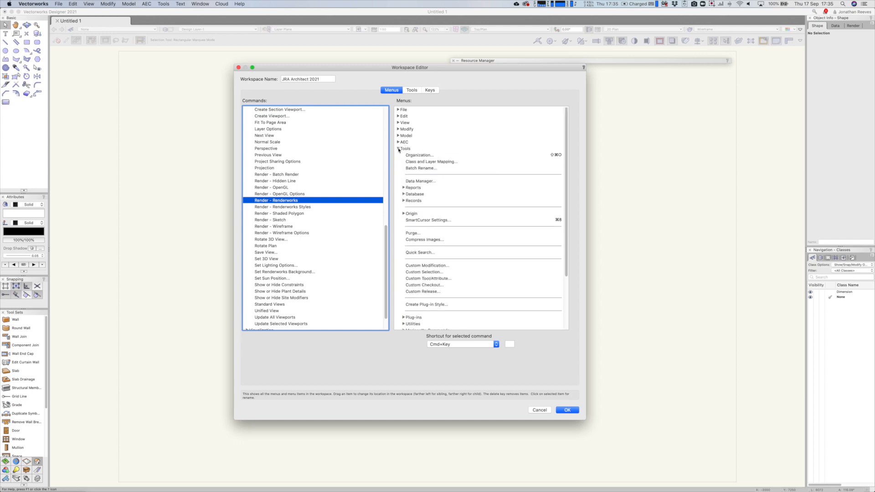
pyautogui.click(416, 252)
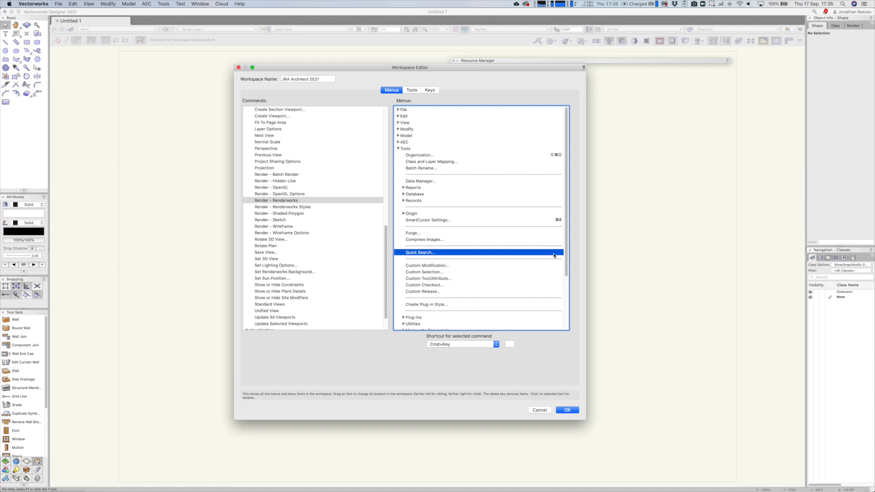
pyautogui.click(509, 344)
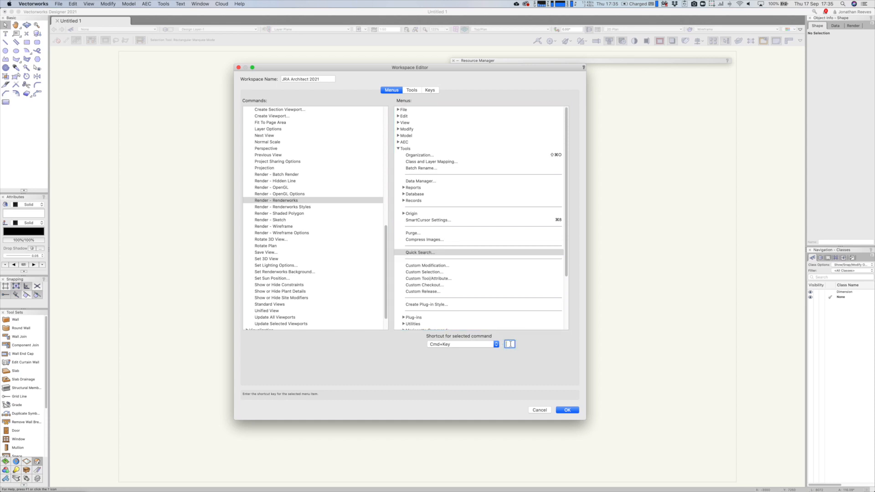
pyautogui.click(479, 346)
pyautogui.click(522, 348)
pyautogui.write('I')
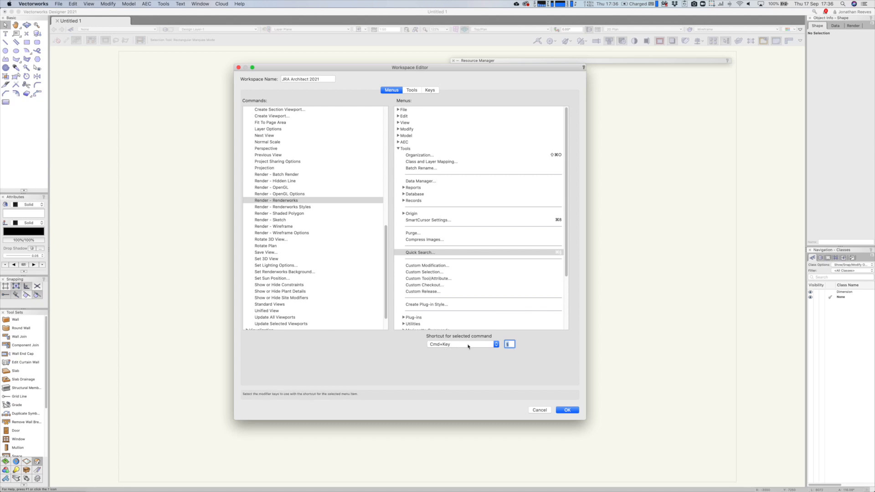
pyautogui.click(398, 149)
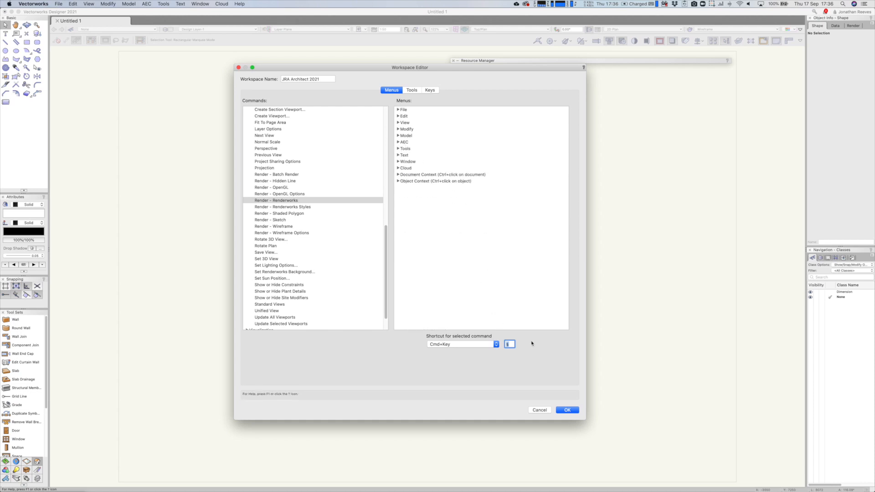
# Show the Basic palette's View/Draw tools in an enlarged Workspace Editor and nest Double Line under Line.
pyautogui.click(413, 90)
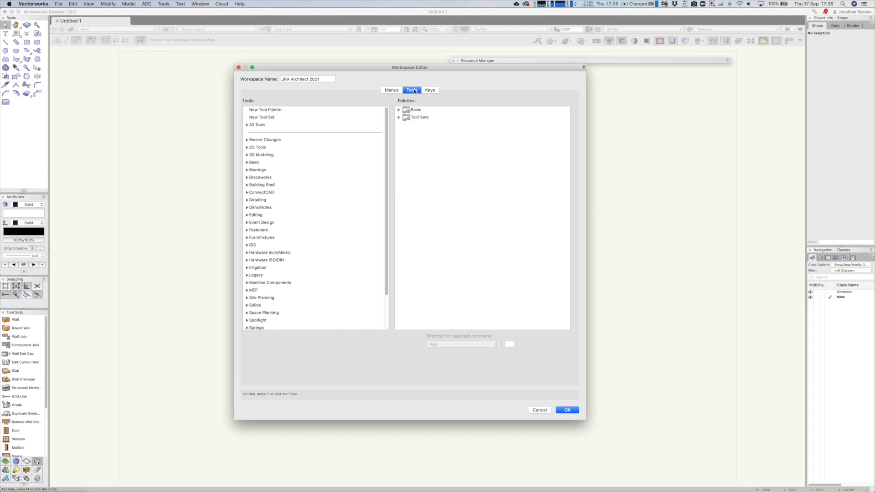
pyautogui.click(399, 110)
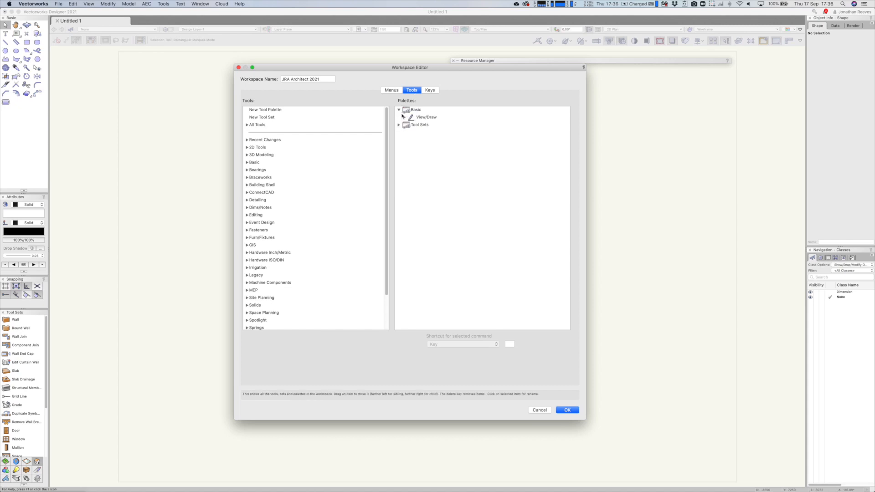
pyautogui.click(404, 118)
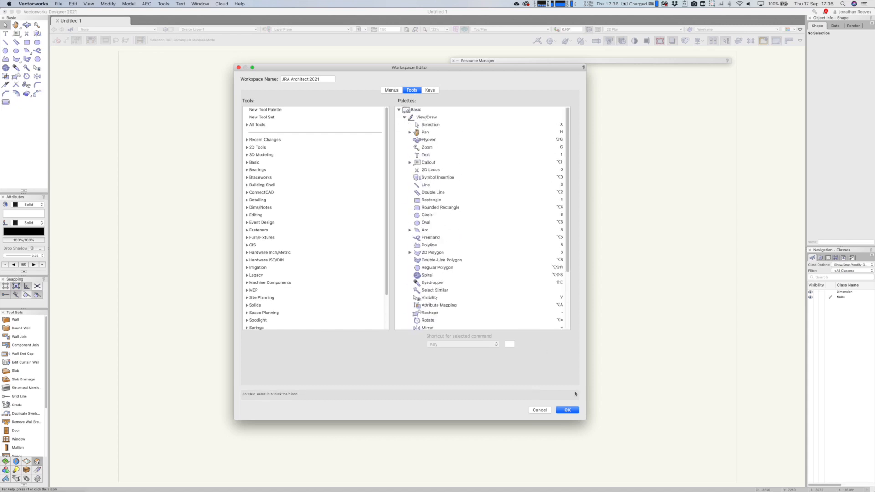
pyautogui.moveTo(585, 418); pyautogui.dragTo(620, 467)
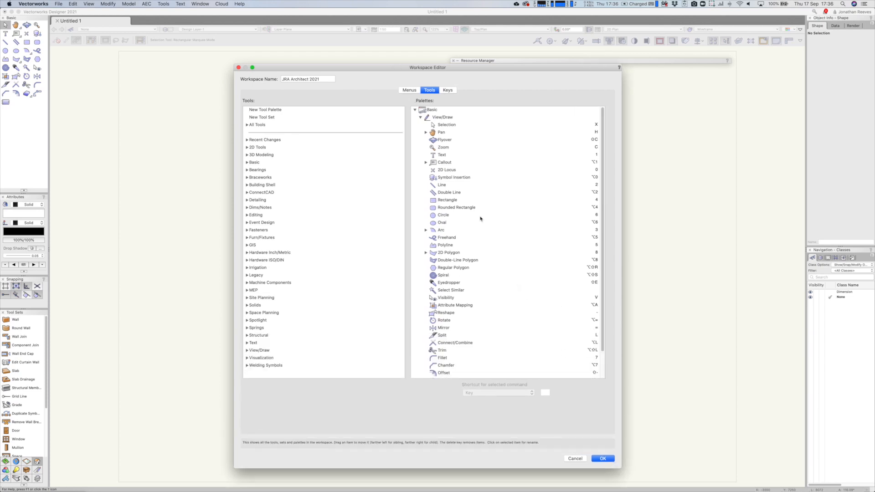
pyautogui.click(445, 194)
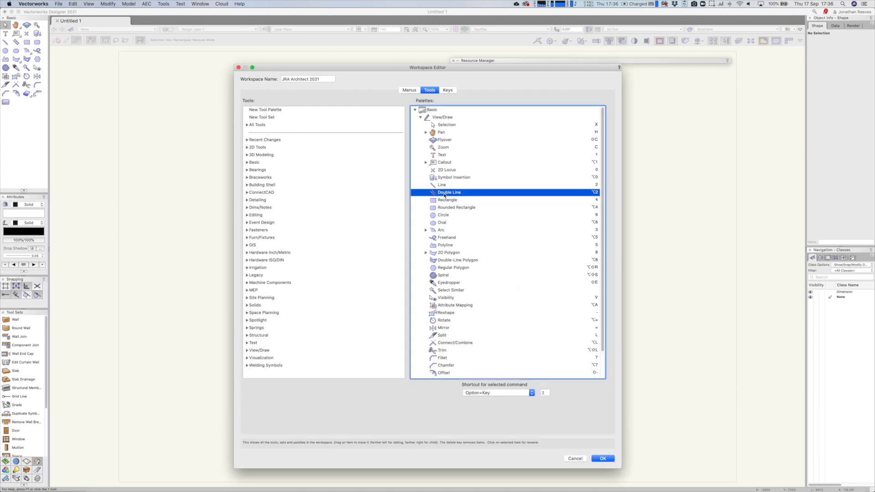
pyautogui.moveTo(445, 195); pyautogui.dragTo(451, 190)
# Nest the Spiral tool under Polyline and the Regular Polygon tool under 2D Polygon.
pyautogui.click(446, 275)
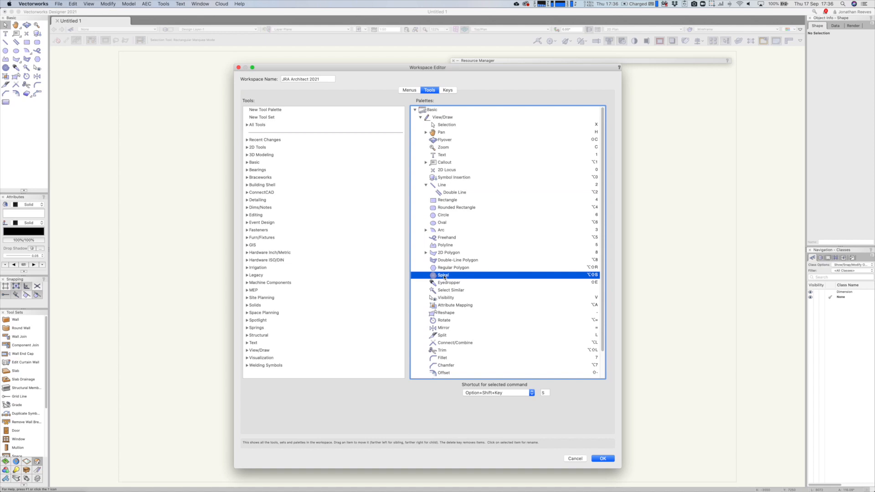
pyautogui.moveTo(441, 276); pyautogui.dragTo(461, 249)
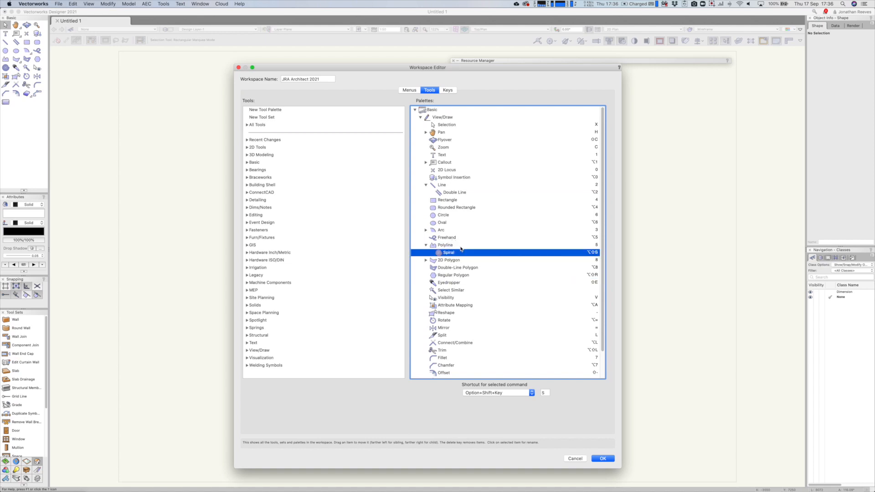
pyautogui.click(444, 276)
pyautogui.moveTo(444, 276); pyautogui.dragTo(453, 267)
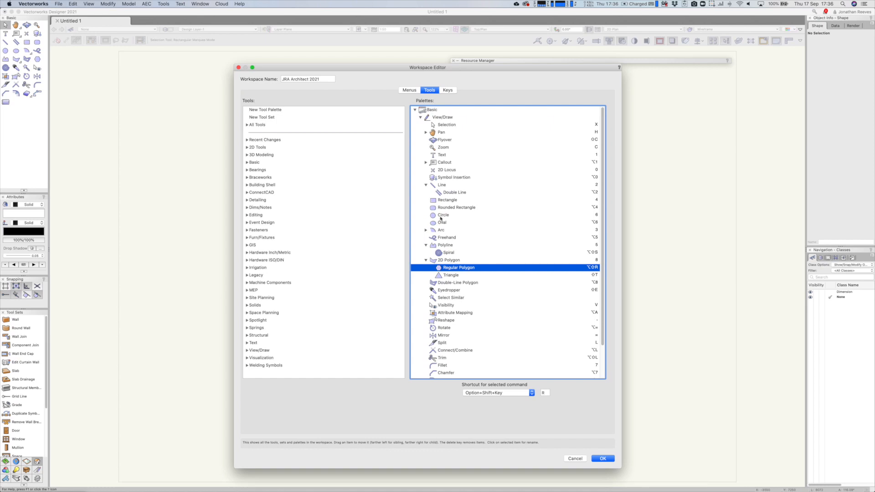
# Nest the Oval tool under Circle and the Rounded Rectangle tool under Rectangle.
pyautogui.click(441, 224)
pyautogui.moveTo(441, 225); pyautogui.dragTo(577, 205)
pyautogui.click(445, 209)
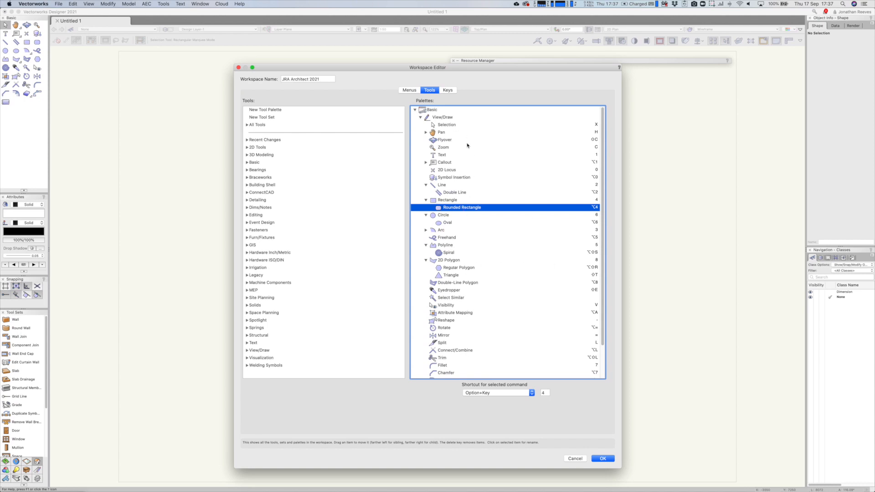
# Change the Eyedropper tool's shortcut to plain E without a modifier, reassigning the key from Snap To Distance.
pyautogui.scroll(-2, 505, 275)
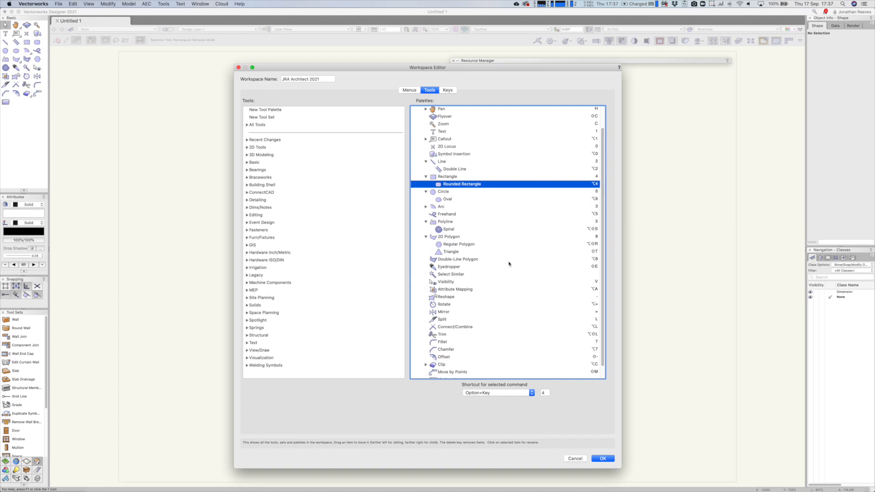
pyautogui.click(450, 268)
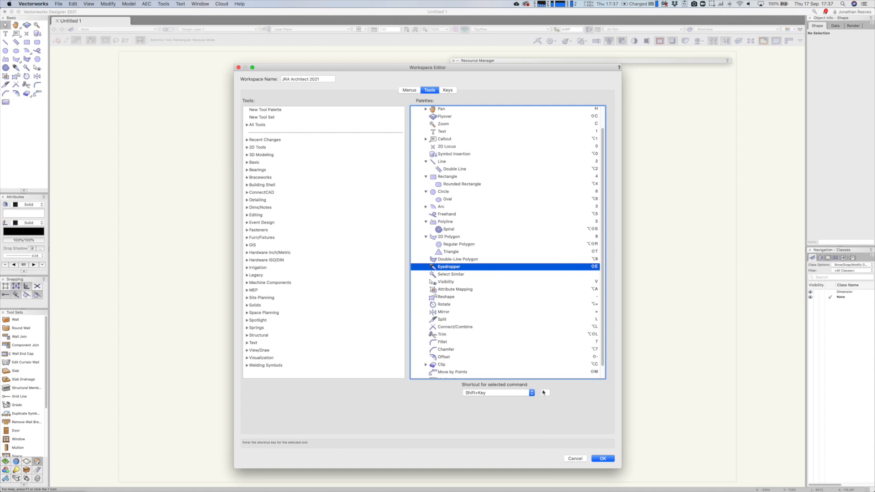
pyautogui.click(515, 394)
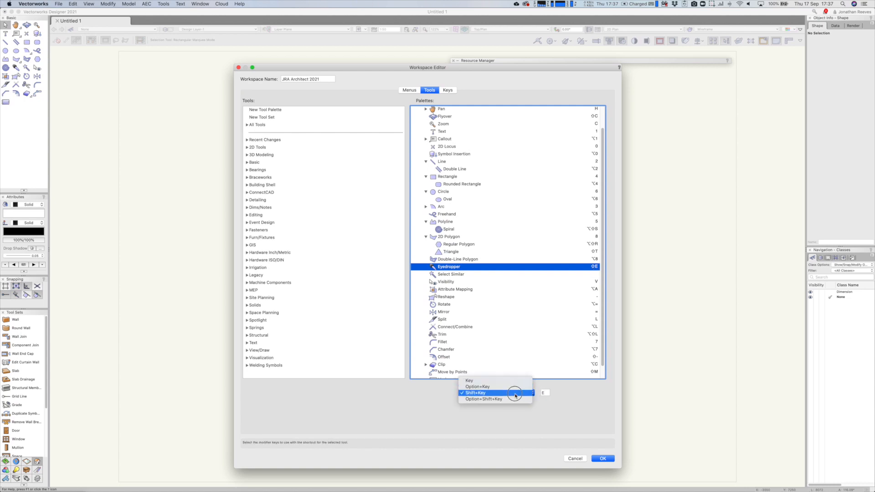
pyautogui.click(493, 383)
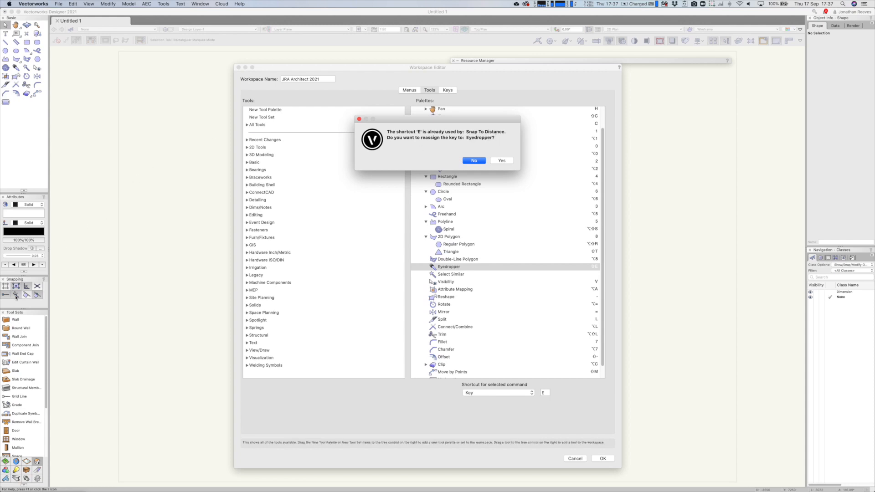
pyautogui.click(502, 161)
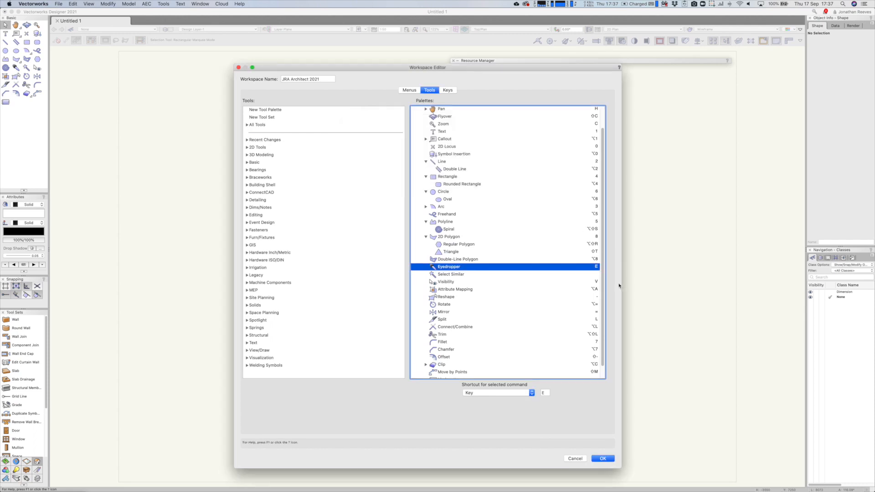
# Assign plain W as the Select Similar tool's shortcut and accept the key's reassignment.
pyautogui.click(596, 274)
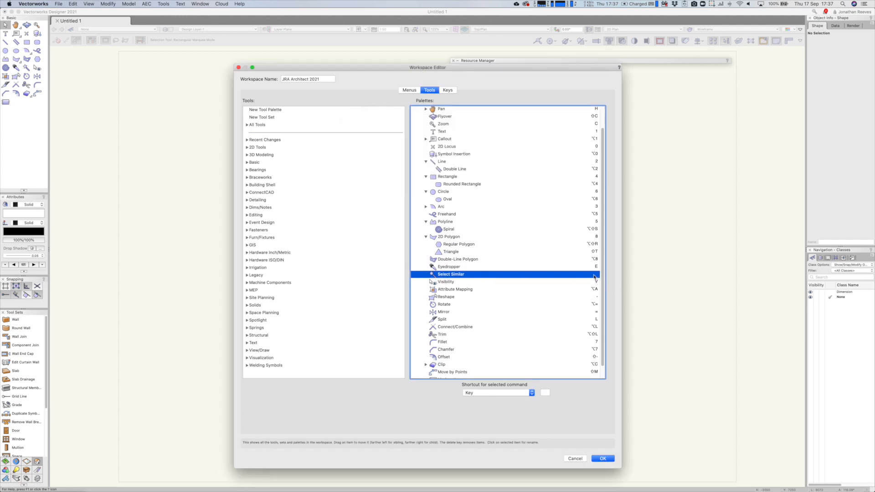
pyautogui.click(545, 392)
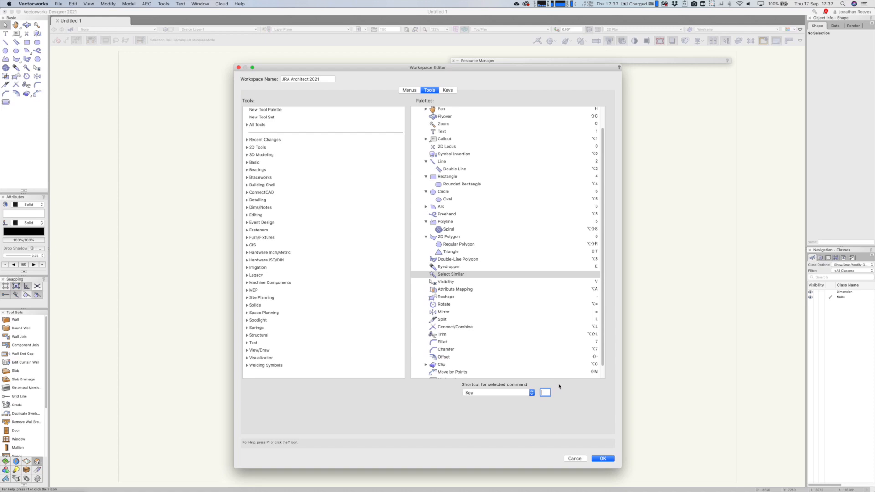
pyautogui.write('w')
pyautogui.click(502, 165)
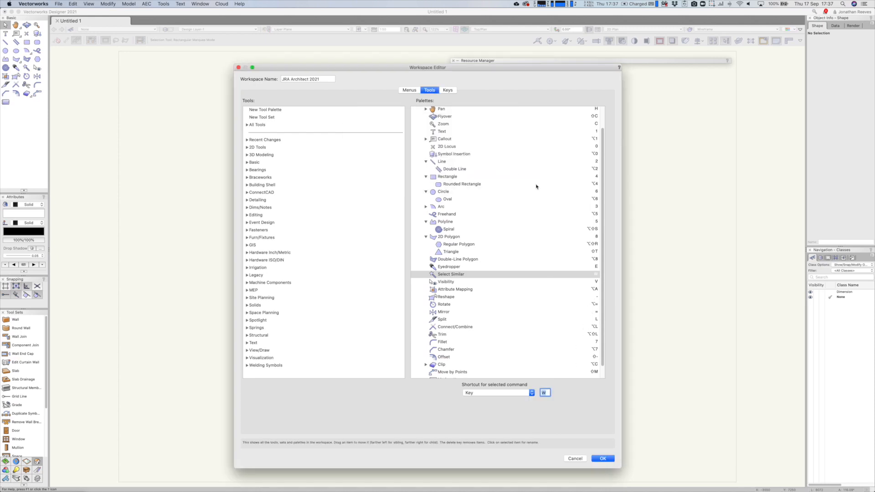
# Assign plain 7 as the Visibility tool's shortcut and accept reassigning the key from Fillet.
pyautogui.click(596, 282)
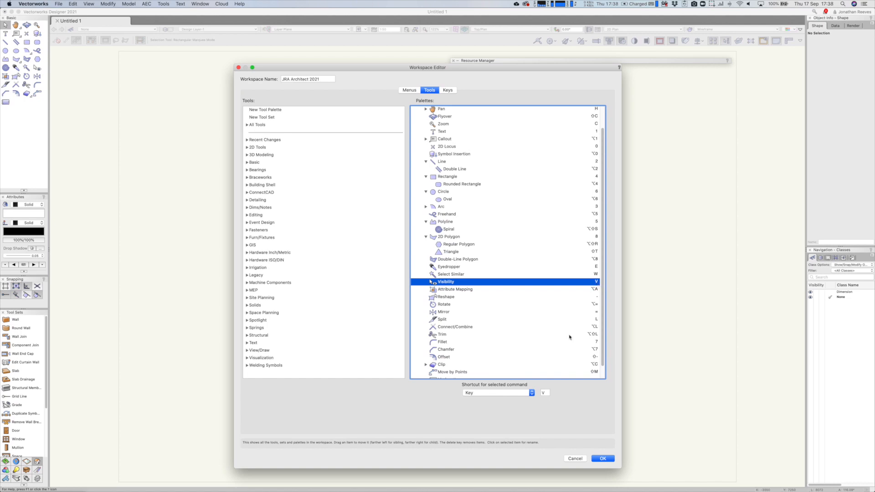
pyautogui.click(546, 392)
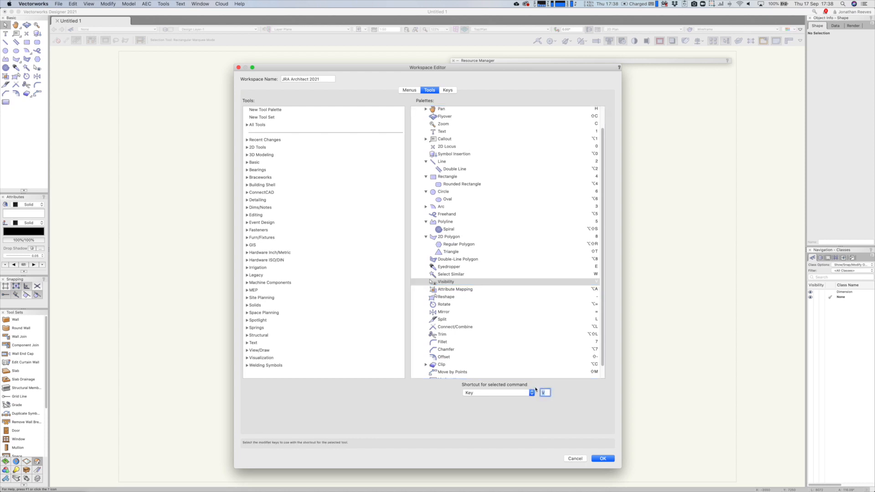
pyautogui.write('7')
pyautogui.click(495, 162)
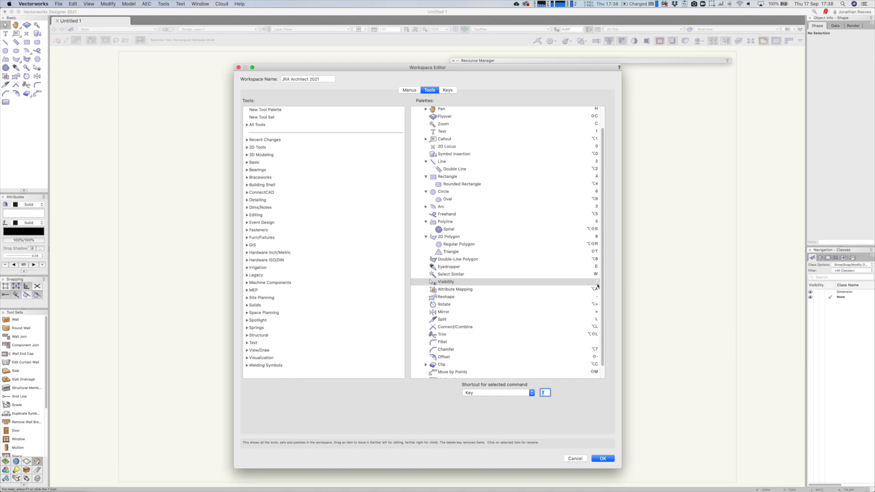
# Change the Attribute Mapping tool's shortcut to plain A without a modifier, reassigning the key from Snap to Grid.
pyautogui.click(596, 288)
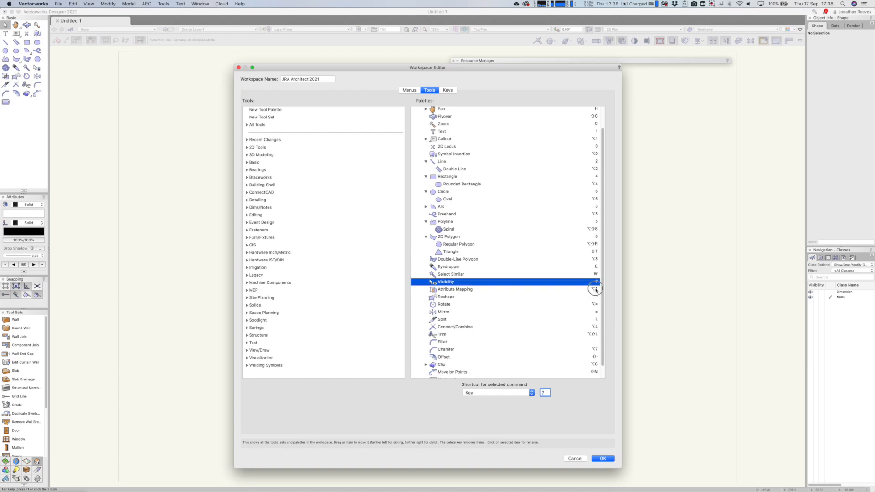
pyautogui.click(520, 393)
pyautogui.click(508, 389)
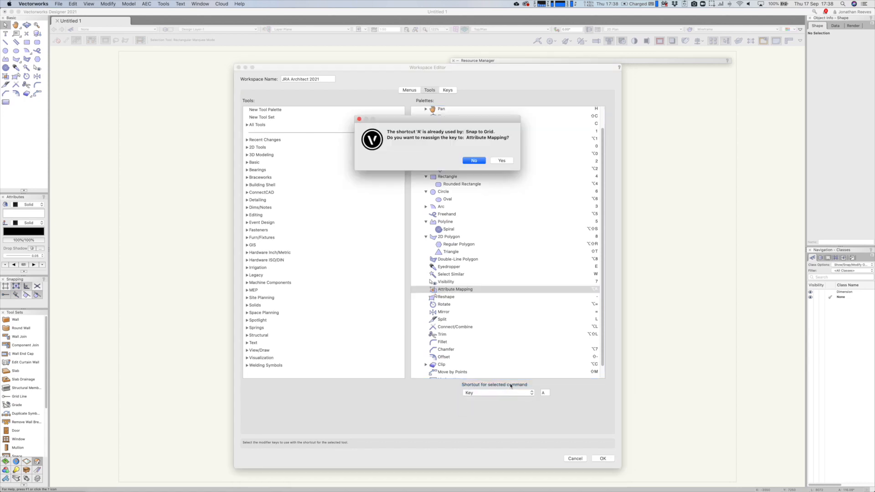
pyautogui.click(505, 164)
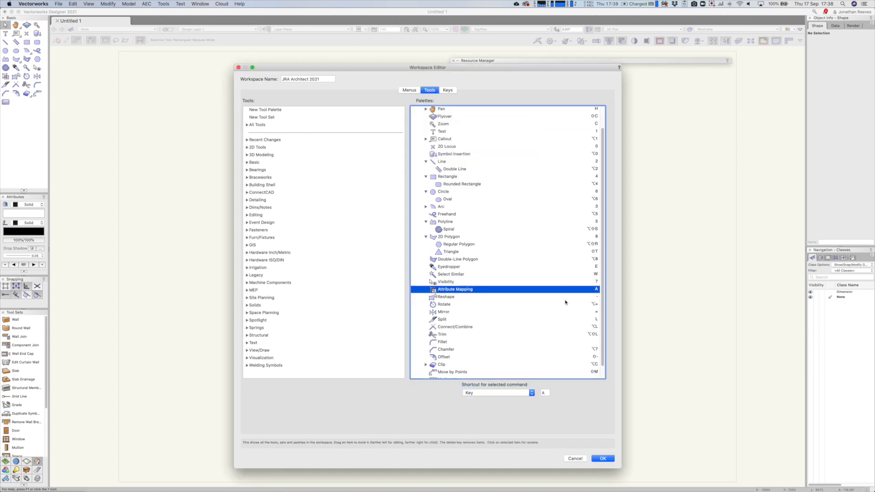
# Change the Rotate tool's shortcut to plain R without a modifier, reassigning the key from Snap To Tangent.
pyautogui.click(592, 305)
pyautogui.click(519, 392)
pyautogui.click(548, 392)
pyautogui.write('r')
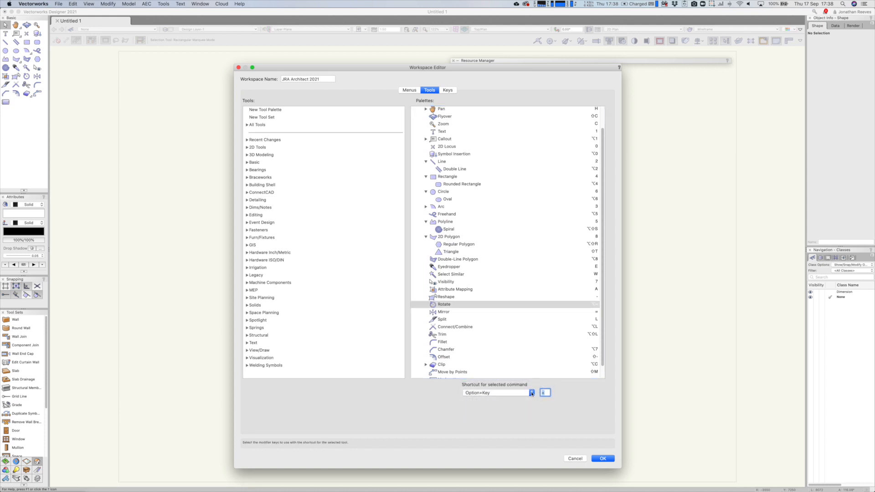
pyautogui.click(524, 393)
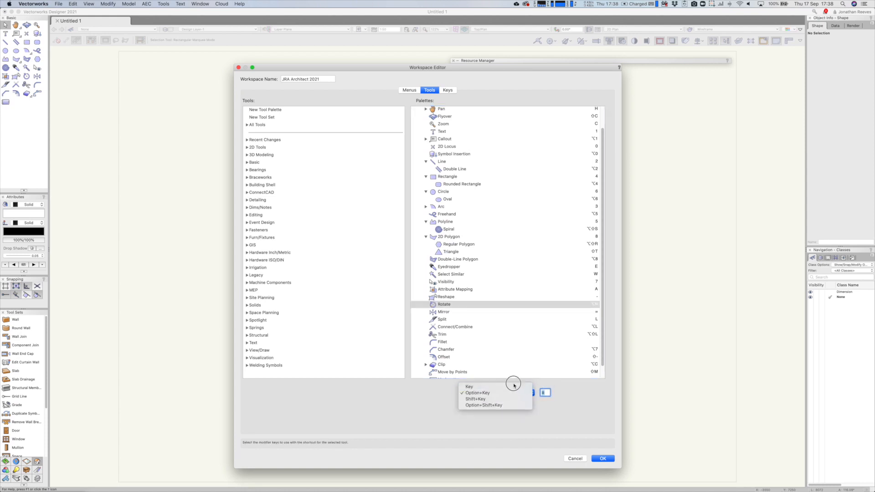
pyautogui.click(514, 386)
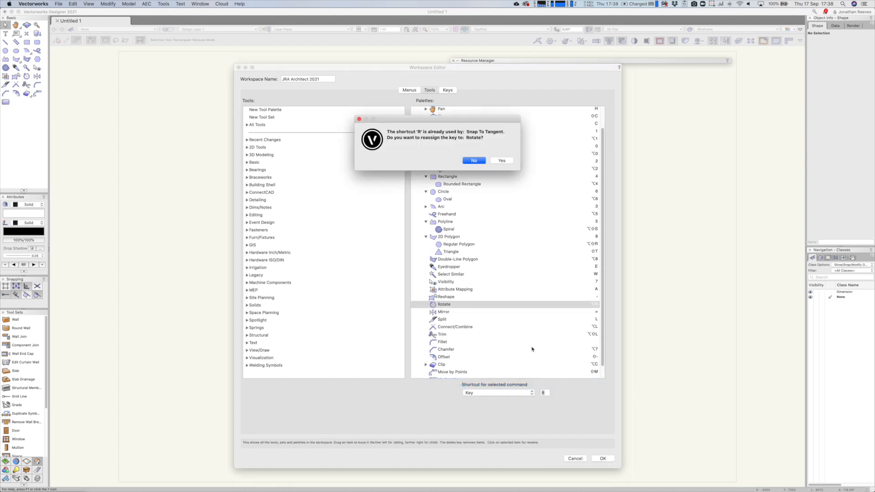
pyautogui.click(509, 162)
# Assign plain M as the Mirror tool's shortcut and accept the key's reassignment.
pyautogui.click(597, 313)
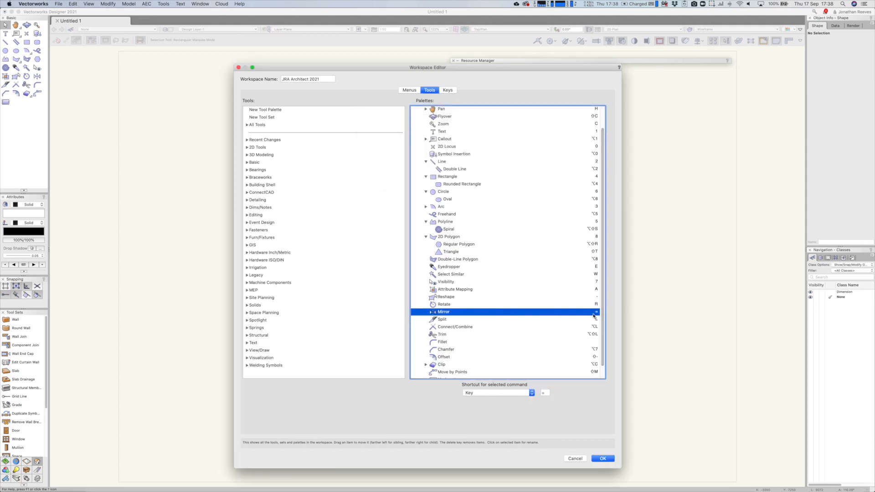
pyautogui.press('m')
pyautogui.click(595, 313)
pyautogui.click(543, 393)
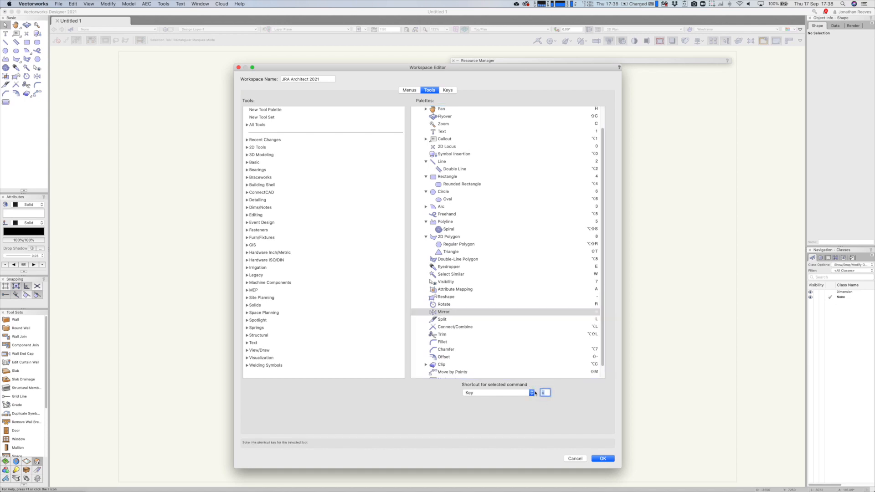
pyautogui.write('m')
pyautogui.click(501, 165)
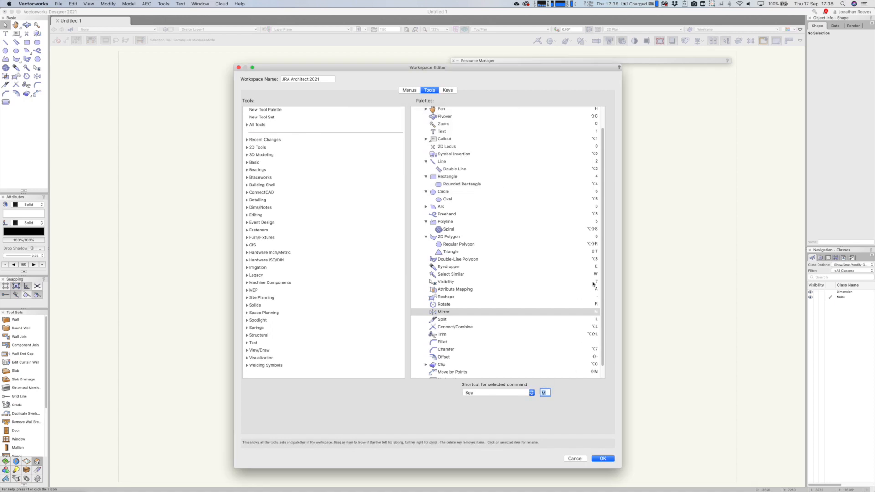
# Assign plain S as the Split tool's shortcut, reassigning the key from Snap To Angle.
pyautogui.click(595, 319)
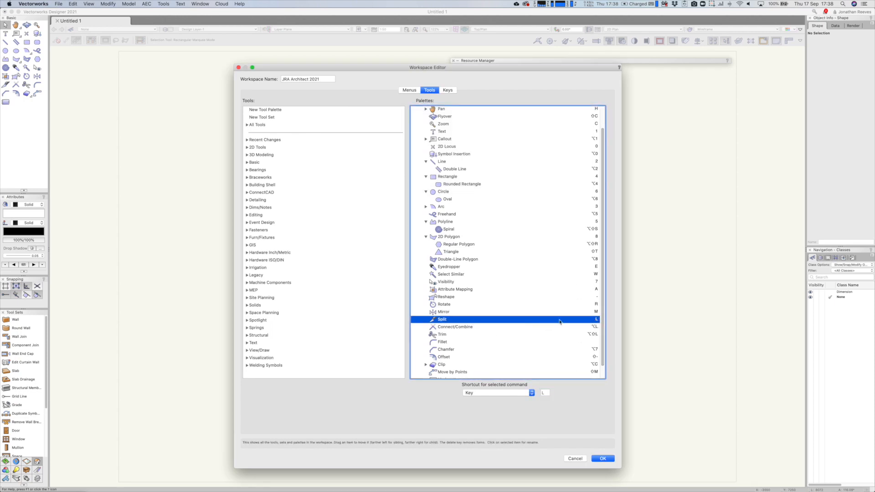
pyautogui.click(544, 393)
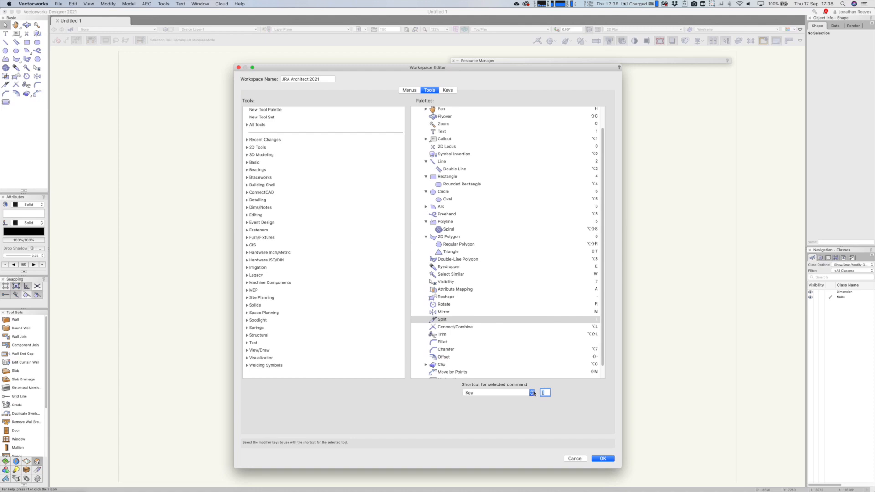
pyautogui.press('s')
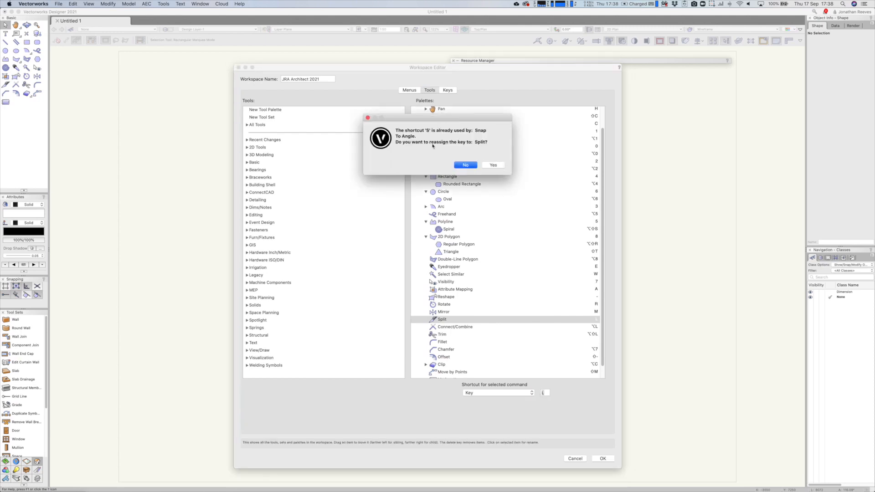
pyautogui.click(494, 165)
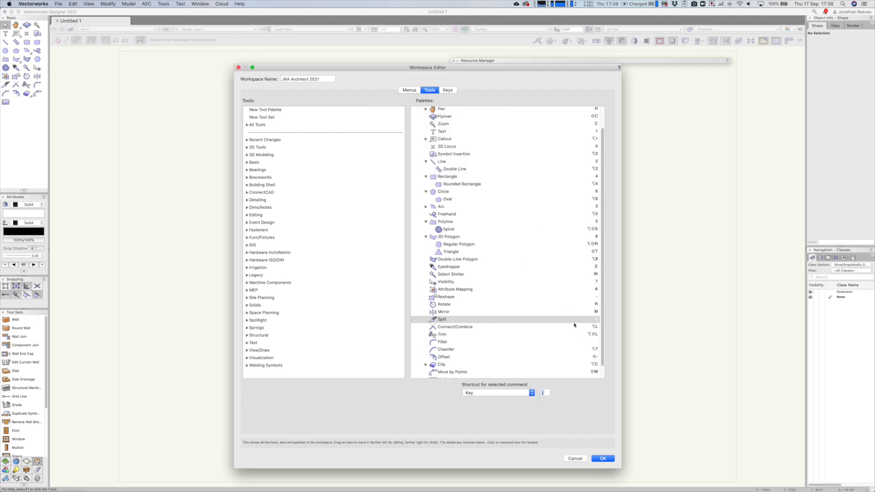
# Change the Trim tool's shortcut to plain T without modifiers, reassigning the key from Set Smart Point, Edge, or Vector Snap Lock.
pyautogui.click(596, 335)
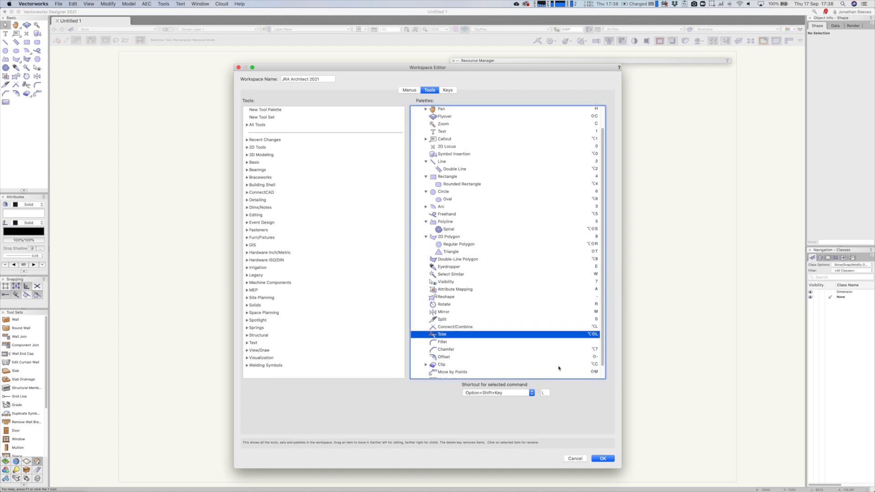
pyautogui.click(543, 392)
pyautogui.write('t')
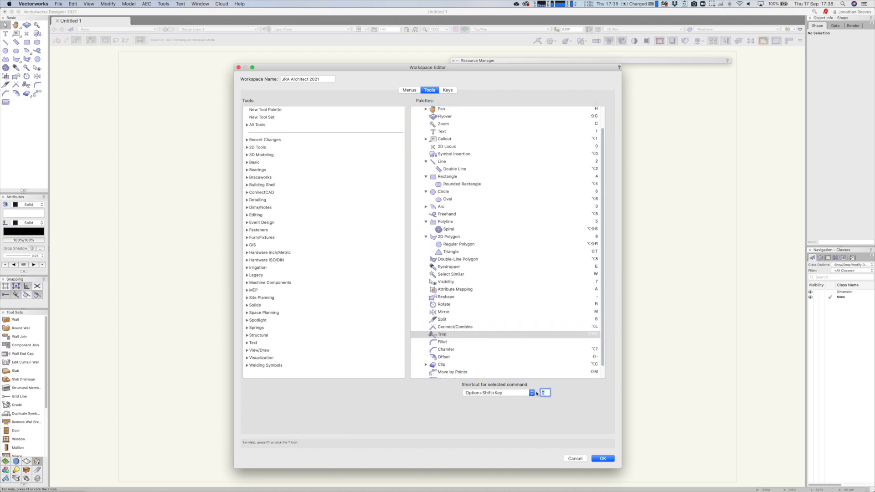
pyautogui.click(529, 393)
pyautogui.click(509, 375)
pyautogui.click(502, 165)
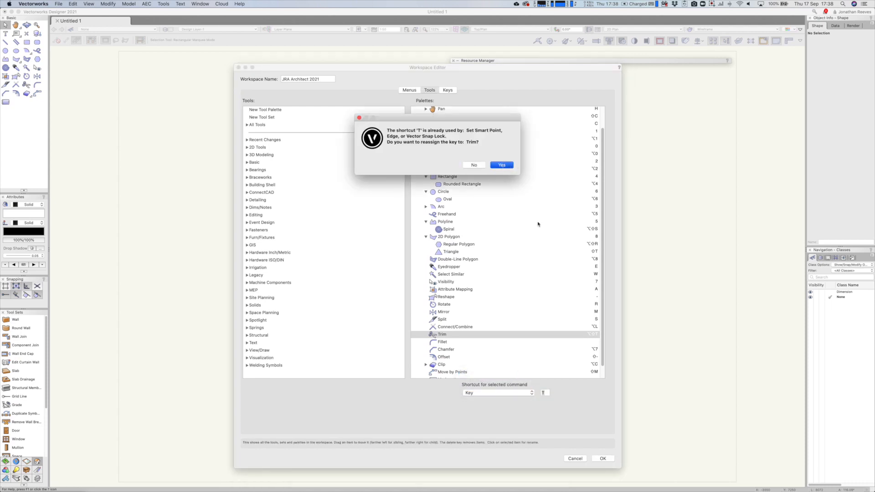
# Assign plain F as the Fillet tool's shortcut, reassigning the key from Launch Quick Search.
pyautogui.click(596, 337)
pyautogui.click(597, 342)
pyautogui.click(547, 391)
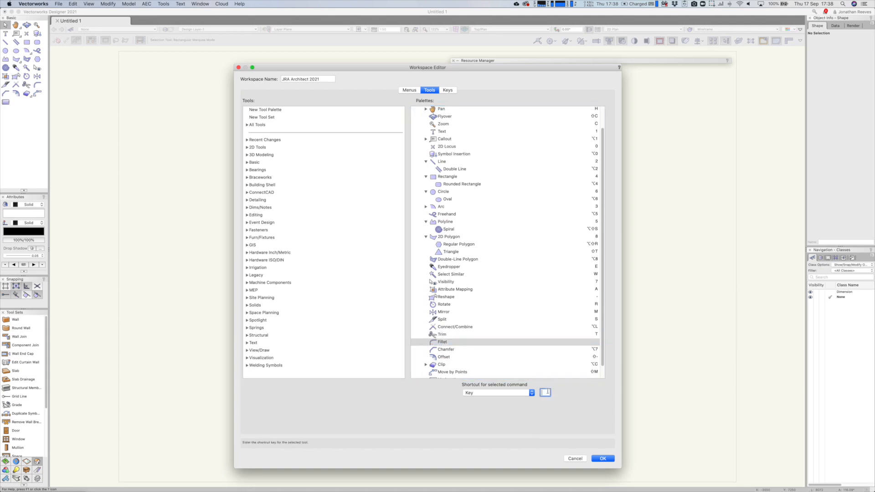
pyautogui.press('f')
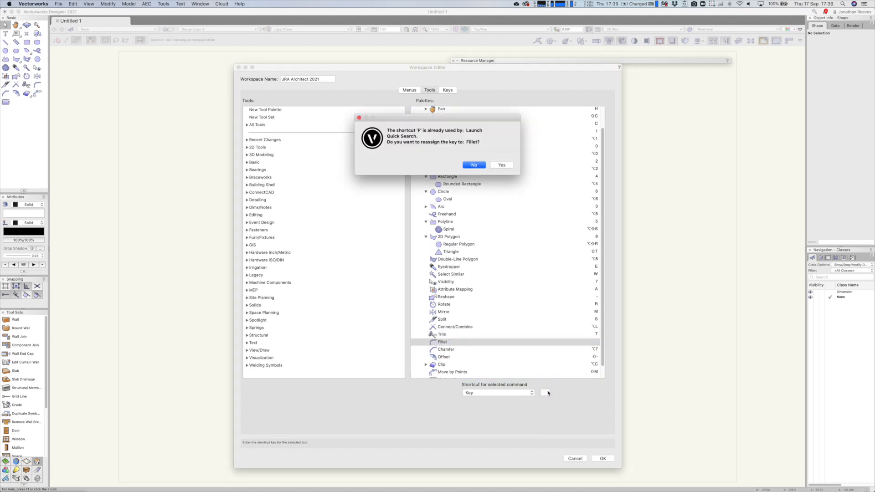
pyautogui.click(501, 165)
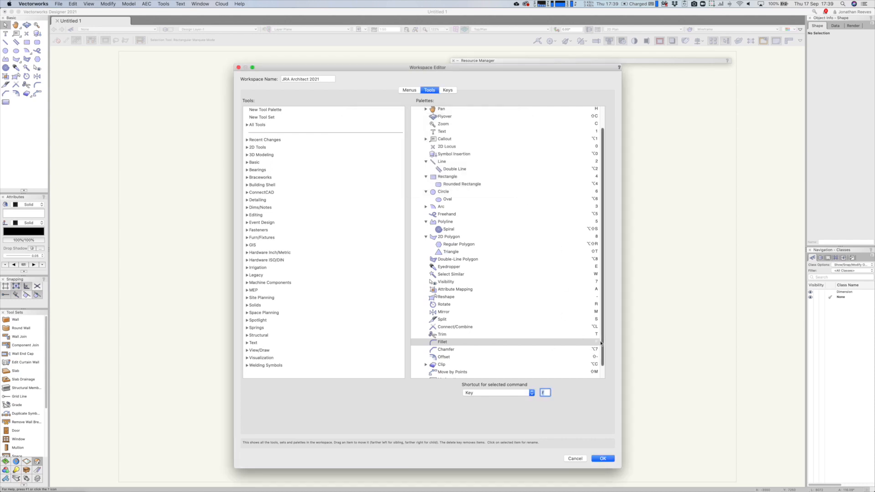
# Change the Offset tool's shortcut to plain O without a modifier and accept the key's reassignment.
pyautogui.scroll(-1, 555, 294)
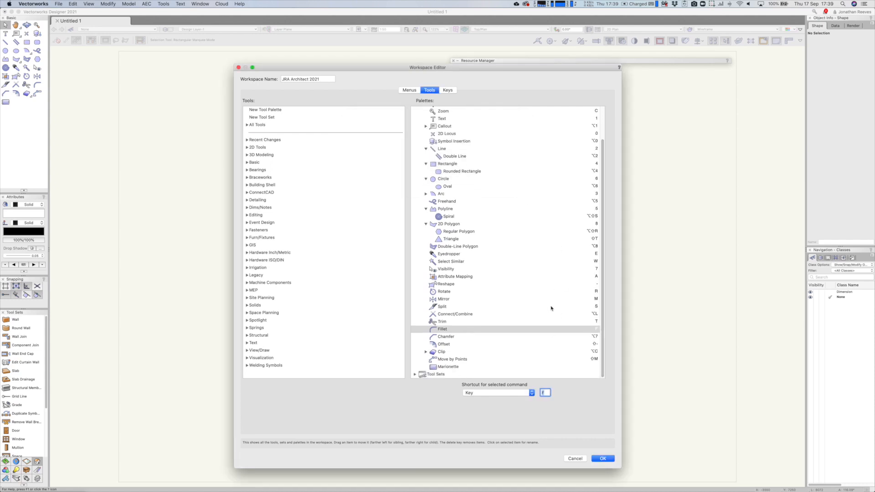
pyautogui.click(462, 345)
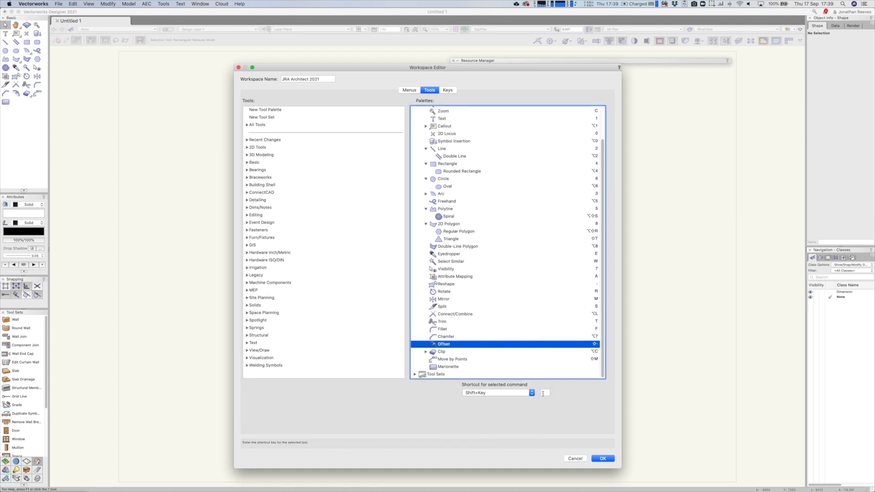
pyautogui.click(542, 394)
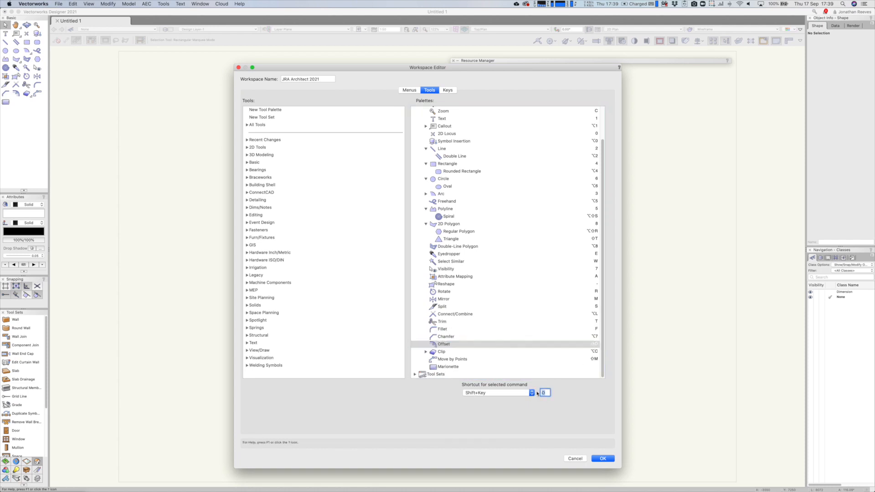
pyautogui.click(531, 393)
pyautogui.click(512, 378)
pyautogui.click(490, 166)
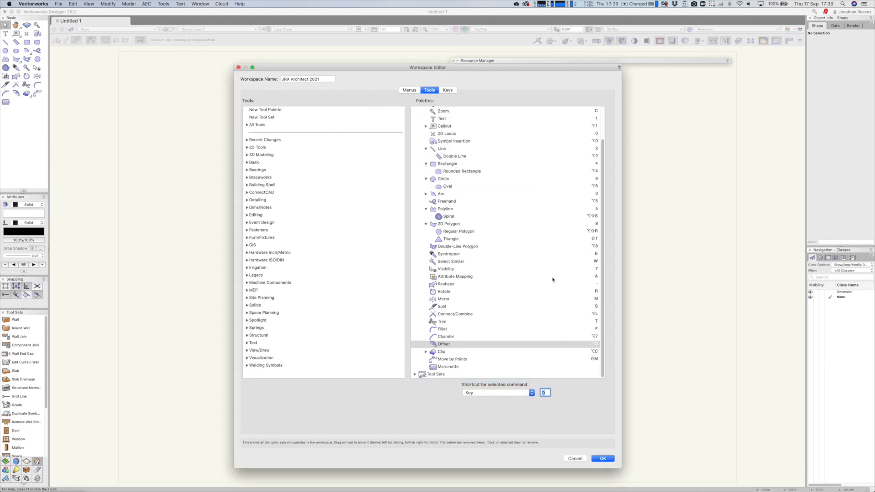
# Change the Clip tool's shortcut to plain Q without a modifier, reassigning the key from Snap To Object.
pyautogui.click(596, 351)
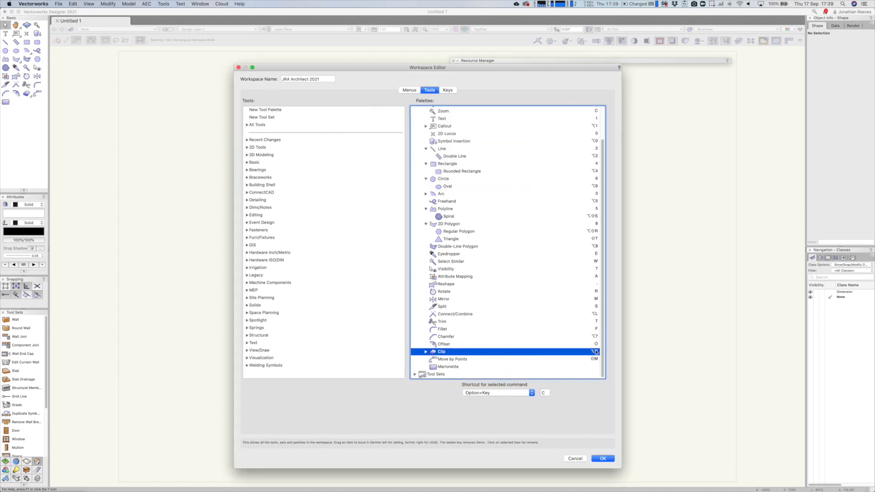
pyautogui.click(544, 392)
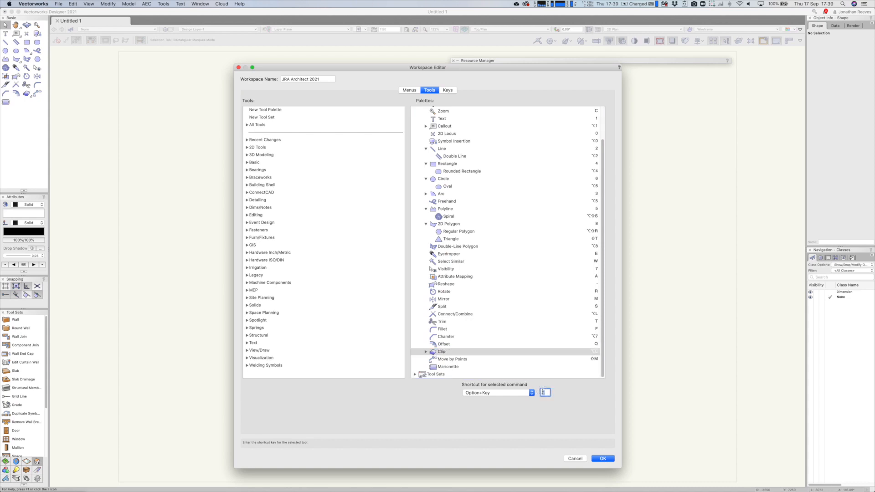
pyautogui.click(494, 392)
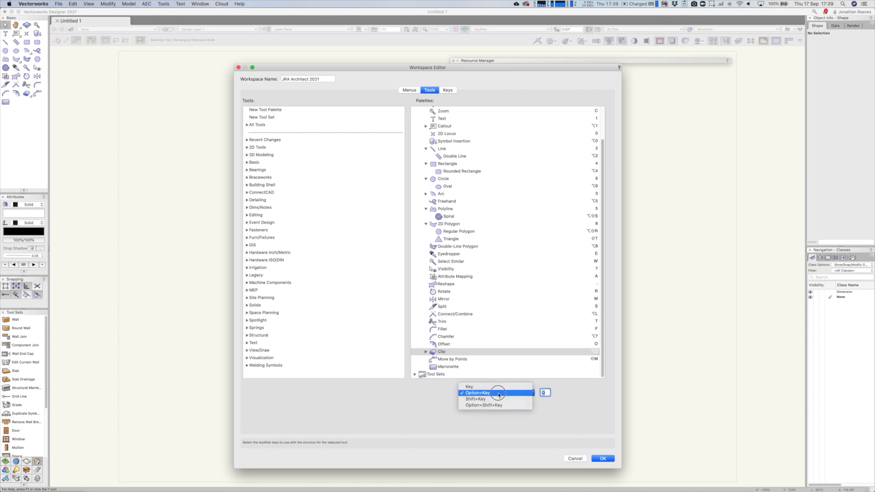
pyautogui.click(491, 386)
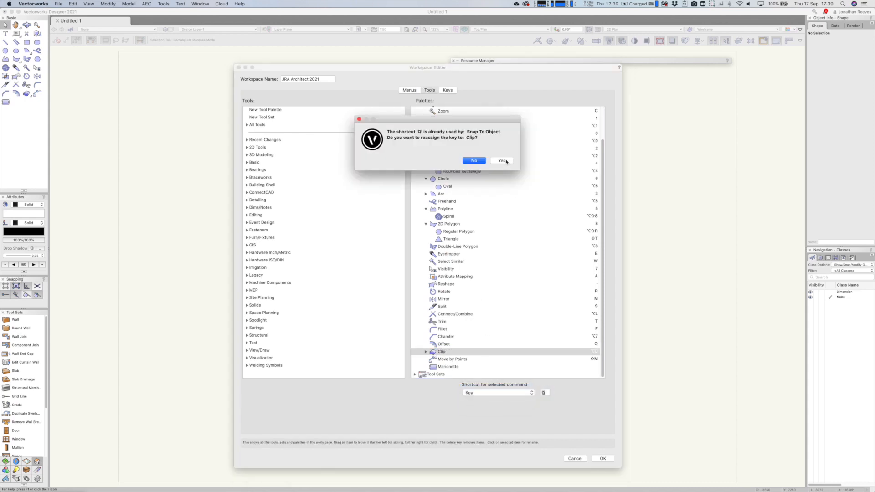
pyautogui.click(504, 161)
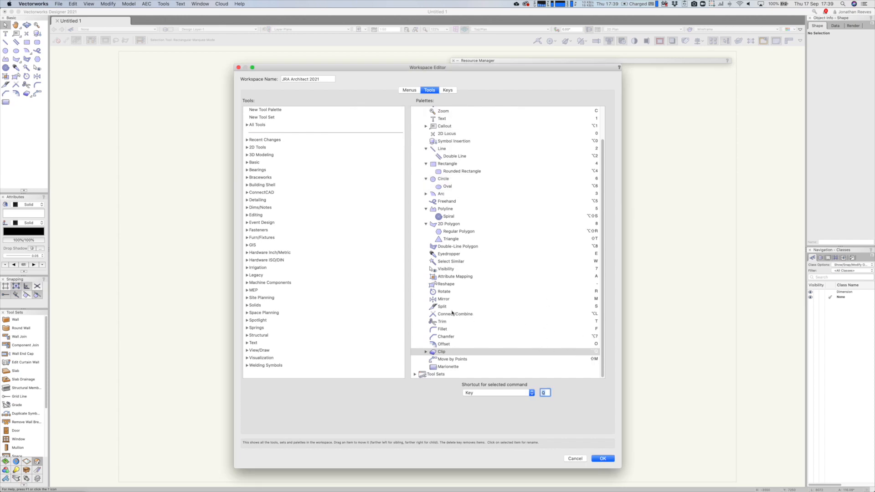
# Set the Connect/Combine tool's shortcut to Option+C.
pyautogui.click(597, 315)
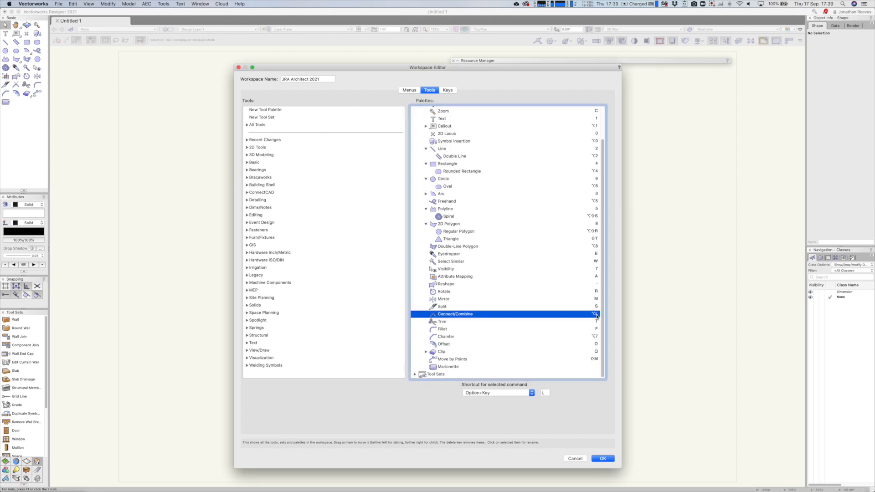
pyautogui.click(541, 392)
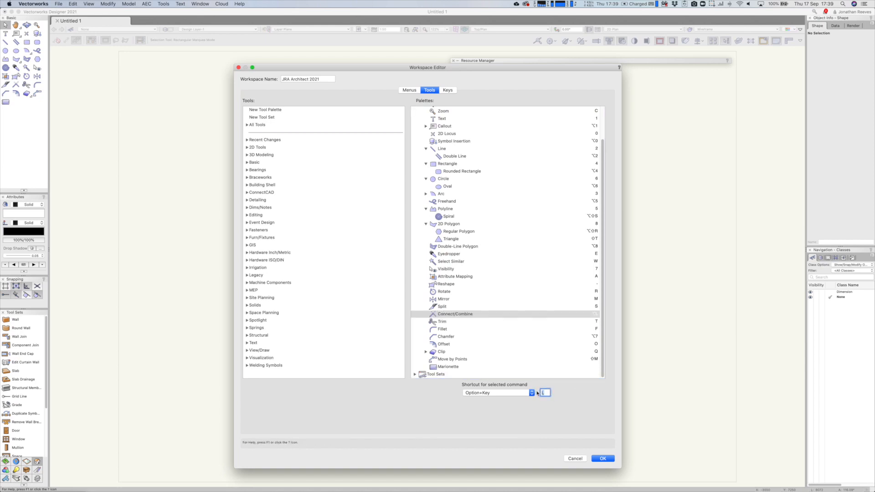
pyautogui.click(512, 393)
pyautogui.click(511, 394)
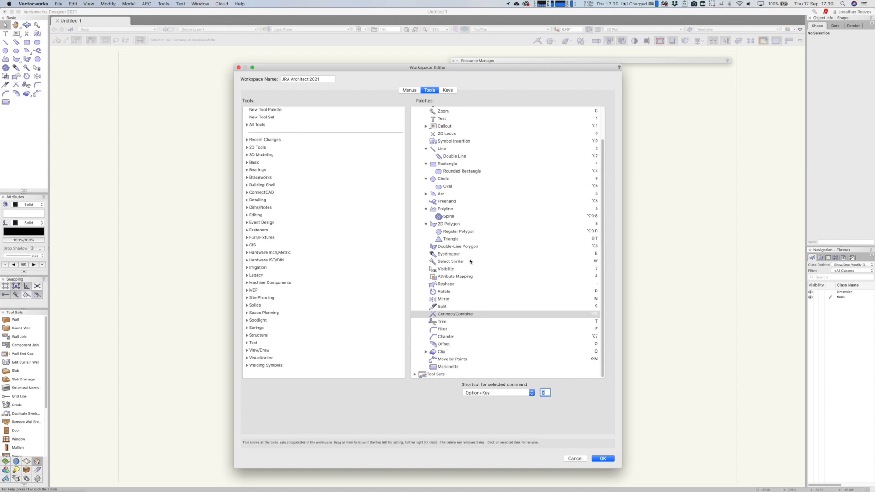
pyautogui.click(477, 279)
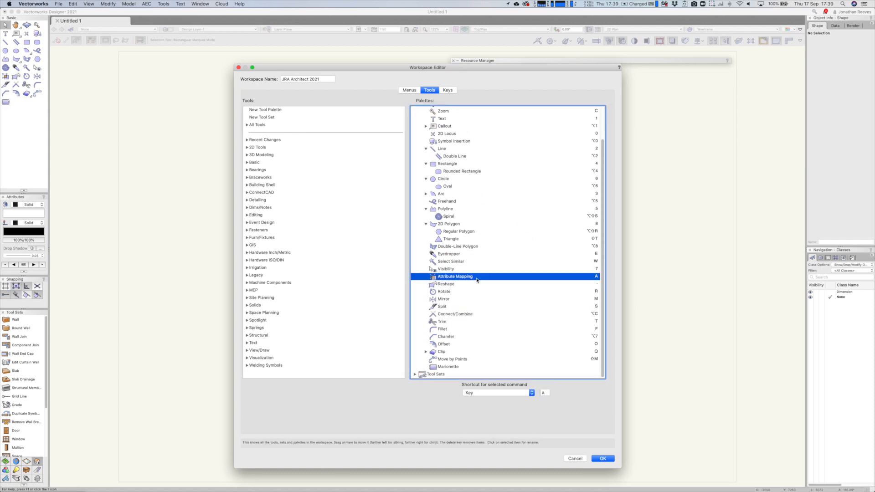
# Assign D as the shortcut for the Tape Measure tool in the Dims/Notes tool set, reassigning the key from Smart Points.
pyautogui.click(415, 374)
pyautogui.scroll(-5, 419, 364)
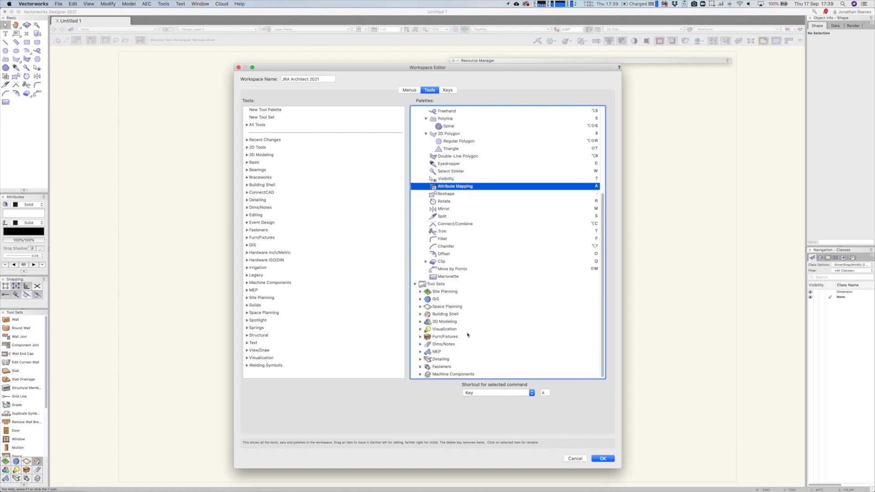
pyautogui.click(420, 344)
pyautogui.scroll(-6, 481, 313)
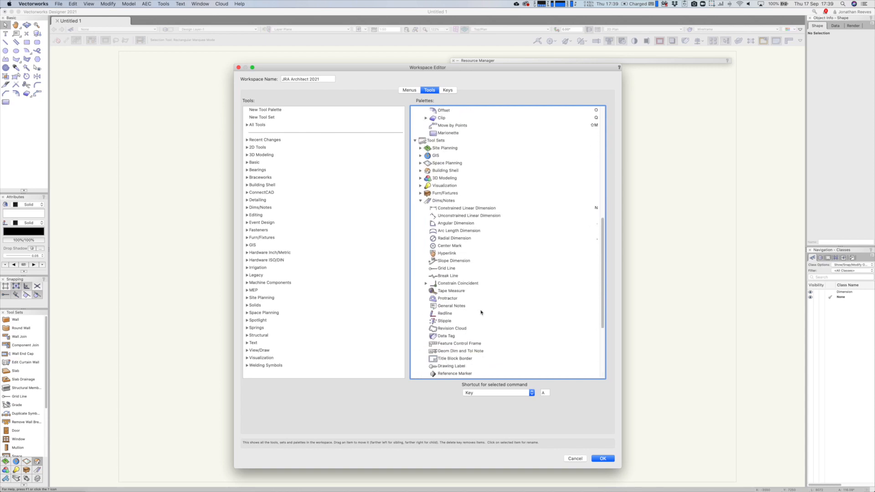
pyautogui.click(449, 291)
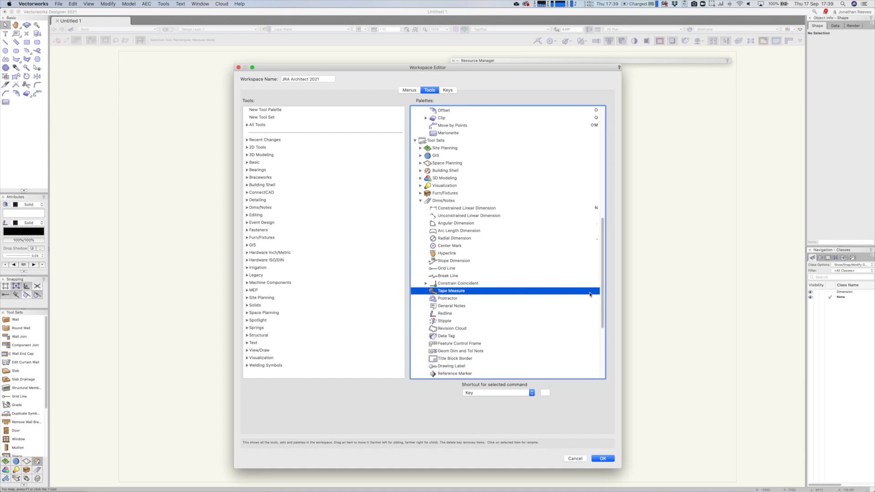
pyautogui.click(545, 392)
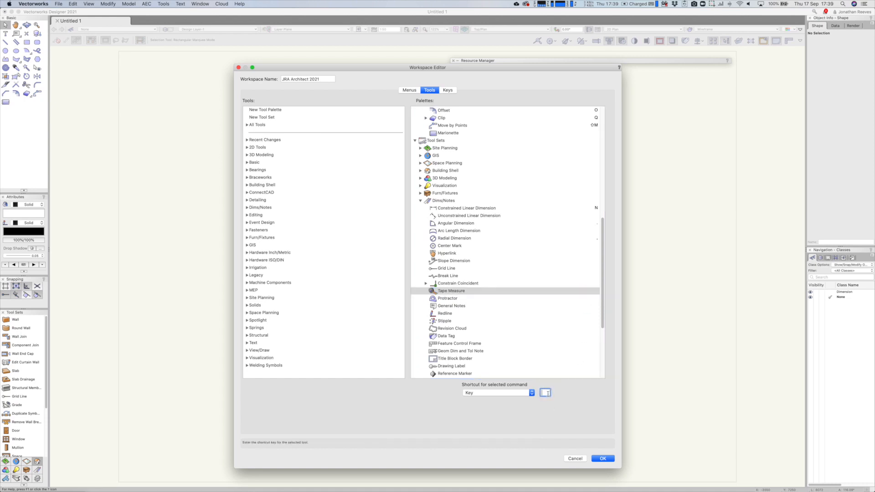
pyautogui.press('d')
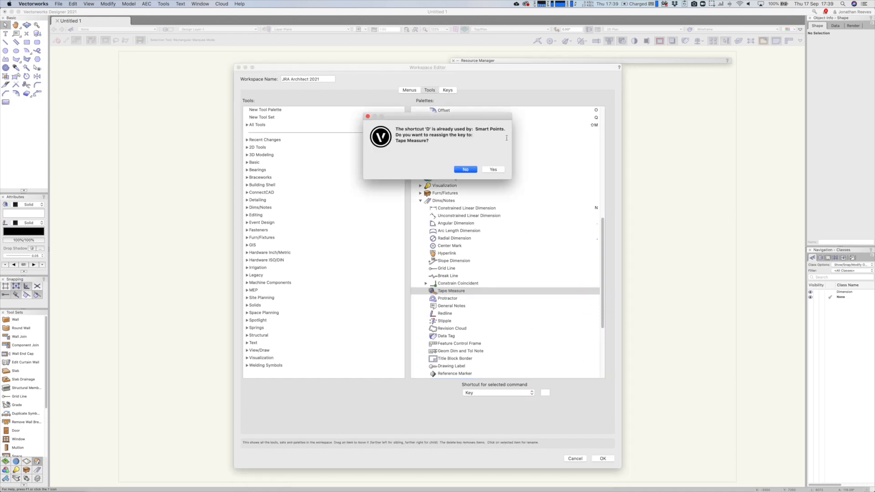
pyautogui.click(493, 170)
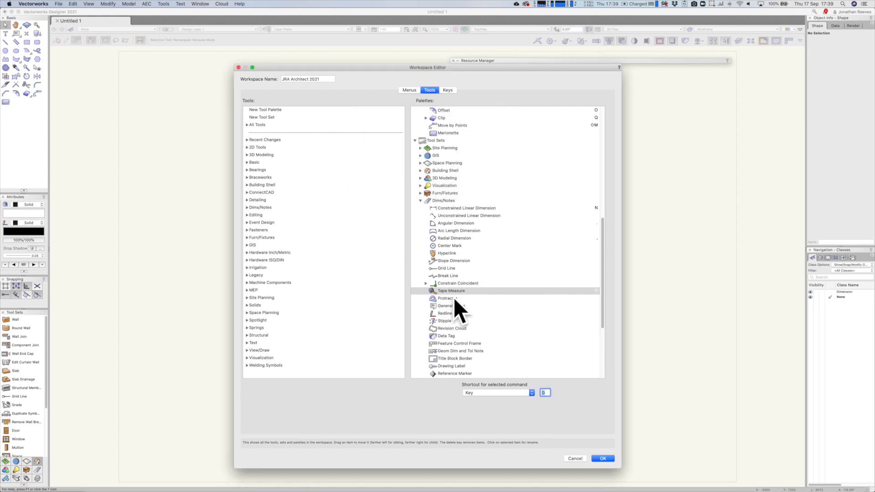
# Collapse the Dims/Notes tool set and the palette lists, and review the Basic palette's tool shortcuts.
pyautogui.scroll(15, 464, 298)
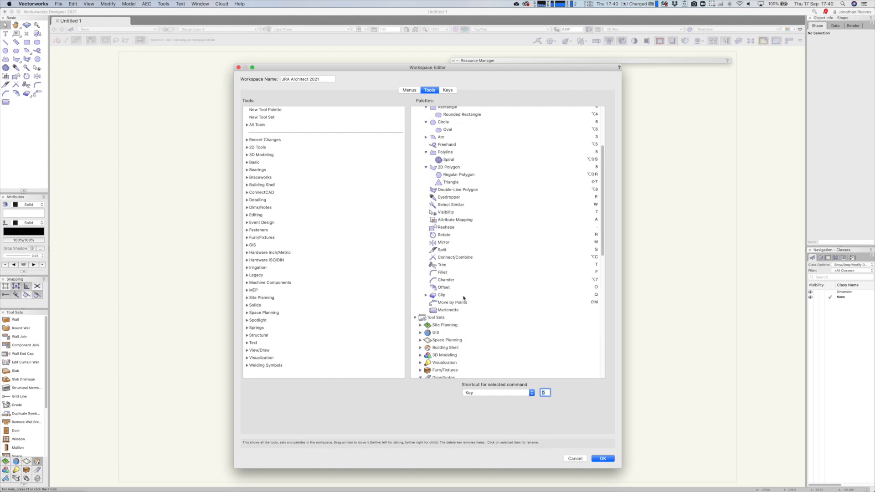
pyautogui.click(414, 110)
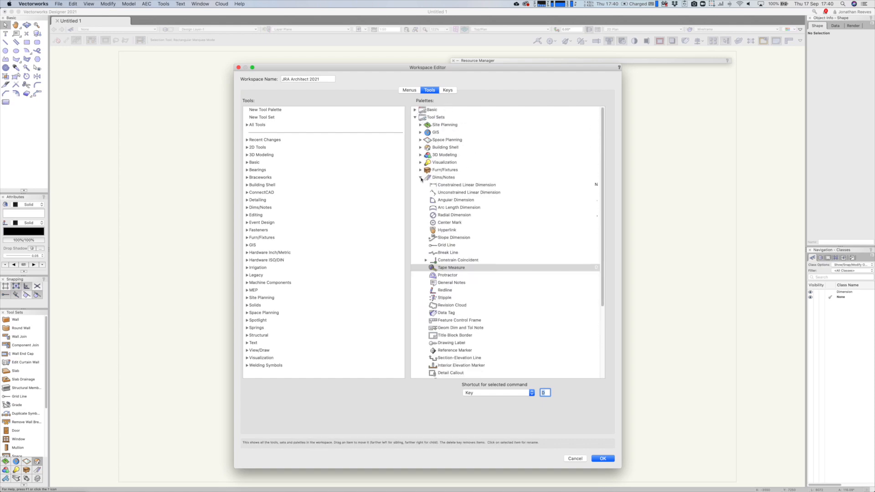
pyautogui.click(420, 177)
pyautogui.click(420, 185)
pyautogui.click(415, 118)
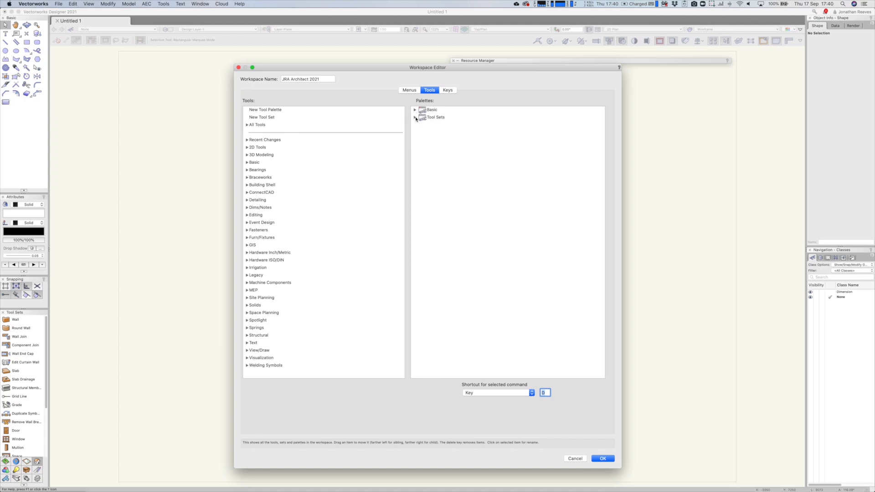
pyautogui.click(414, 110)
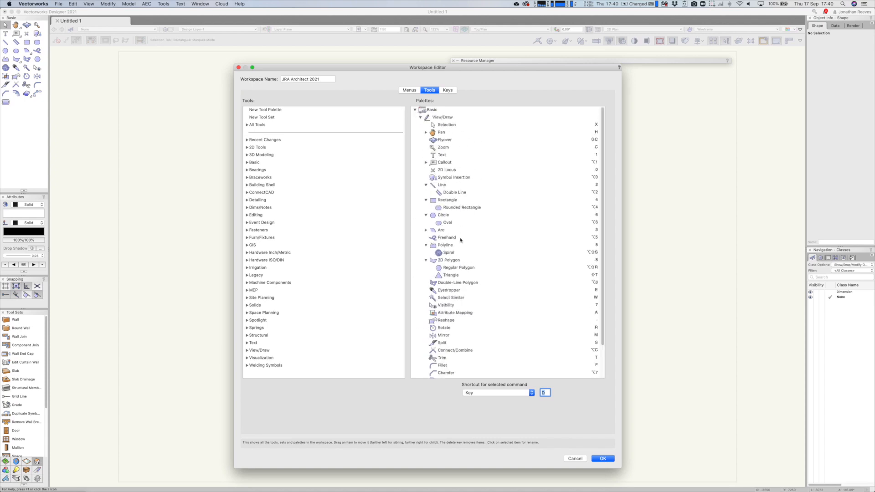
pyautogui.click(415, 110)
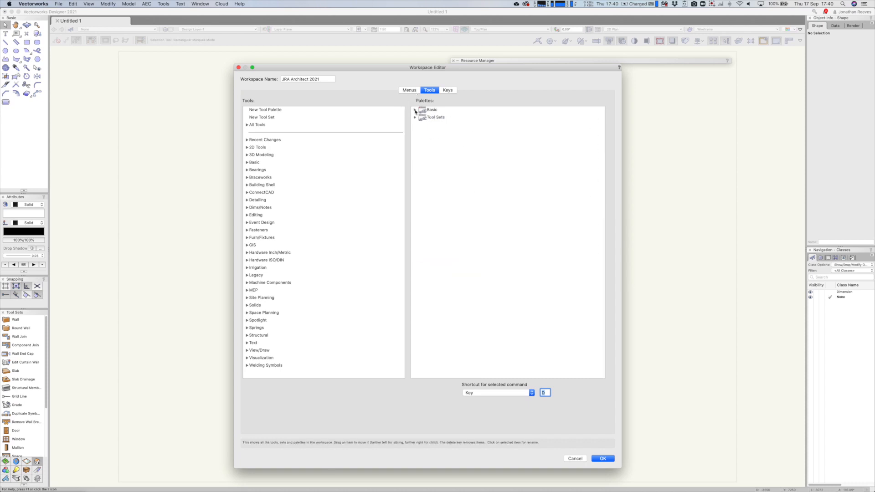
# Among the workspace's other keys, set Toggle Multiple View Panes to = and Trigger Smart Options Display to §.
pyautogui.click(445, 90)
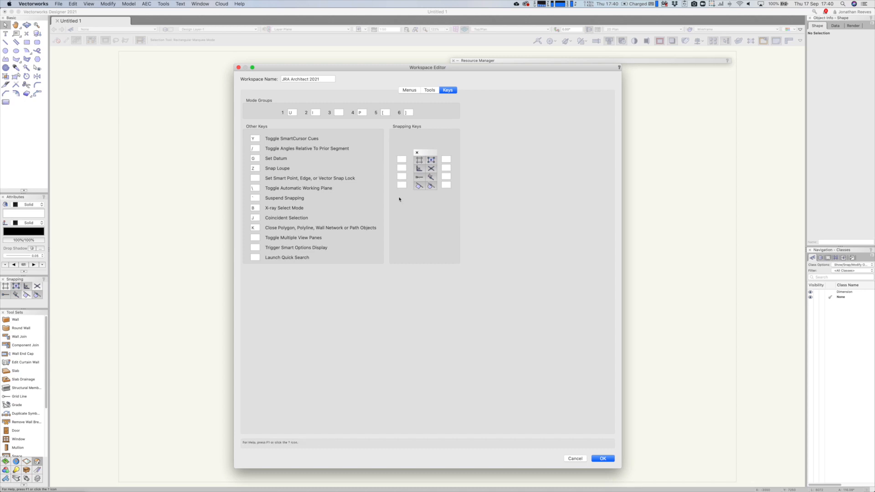
pyautogui.click(260, 238)
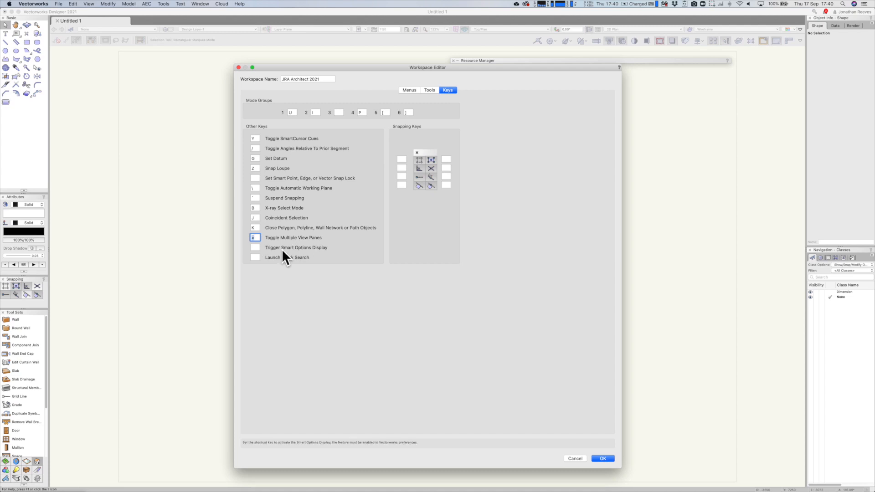
pyautogui.click(256, 247)
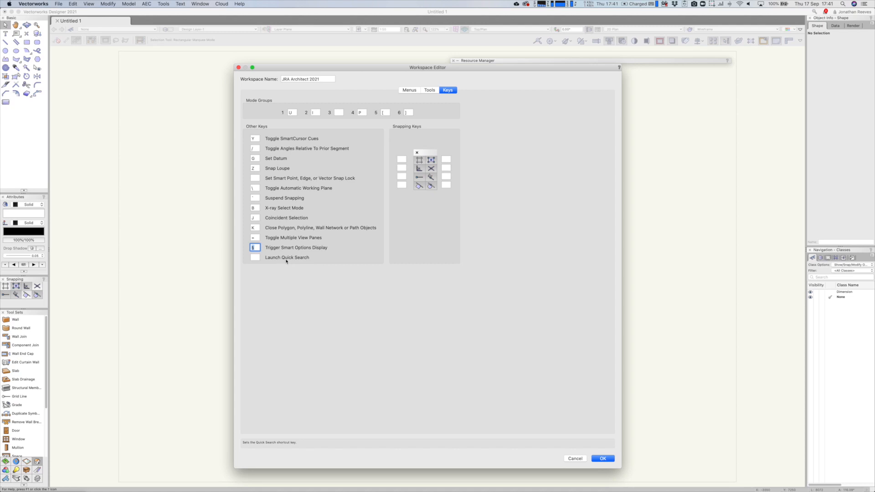
pyautogui.click(255, 258)
# Reassign the mode group keys so that group 3 uses P, group 4 uses [ and group 5 uses ].
pyautogui.click(338, 112)
pyautogui.press('p')
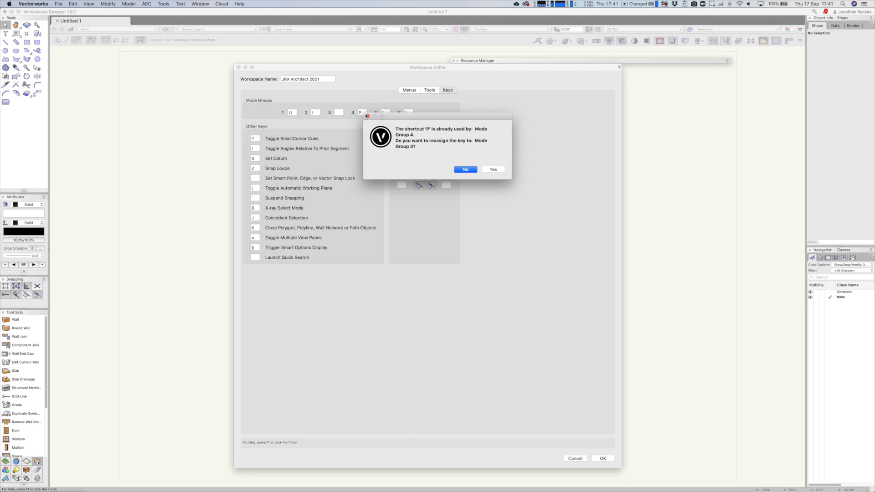
pyautogui.click(493, 169)
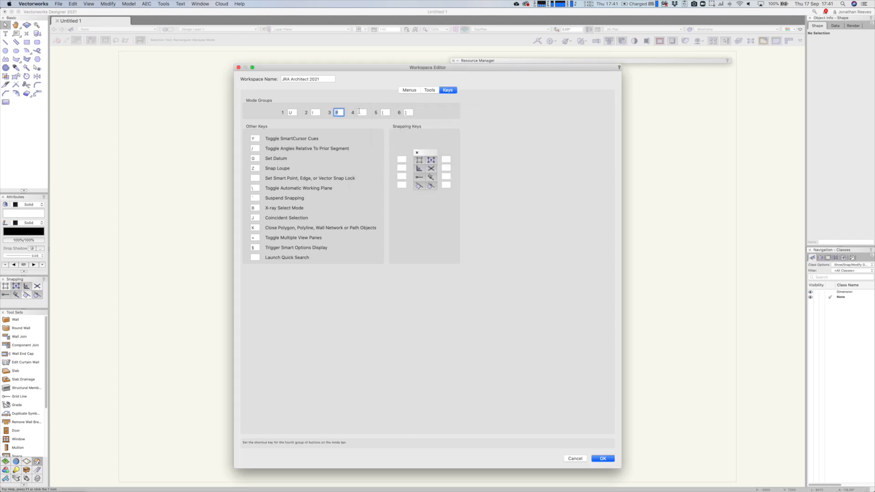
pyautogui.click(362, 112)
pyautogui.press('[')
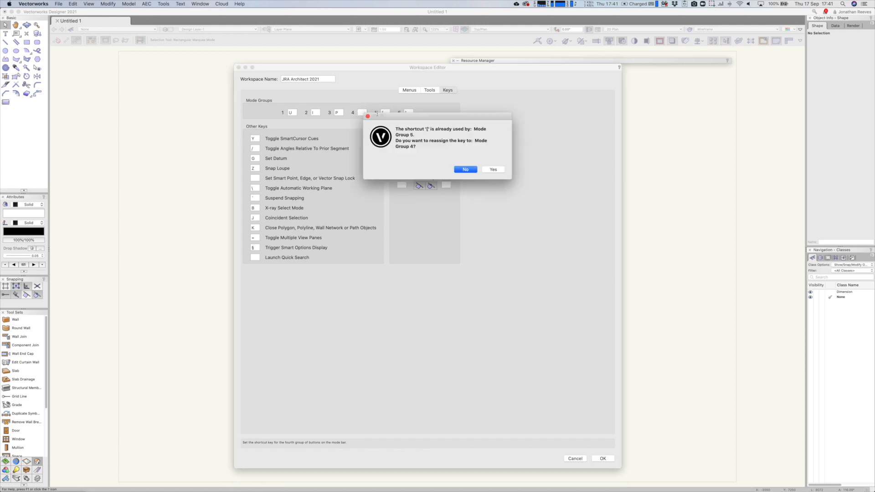
pyautogui.click(486, 169)
pyautogui.click(386, 112)
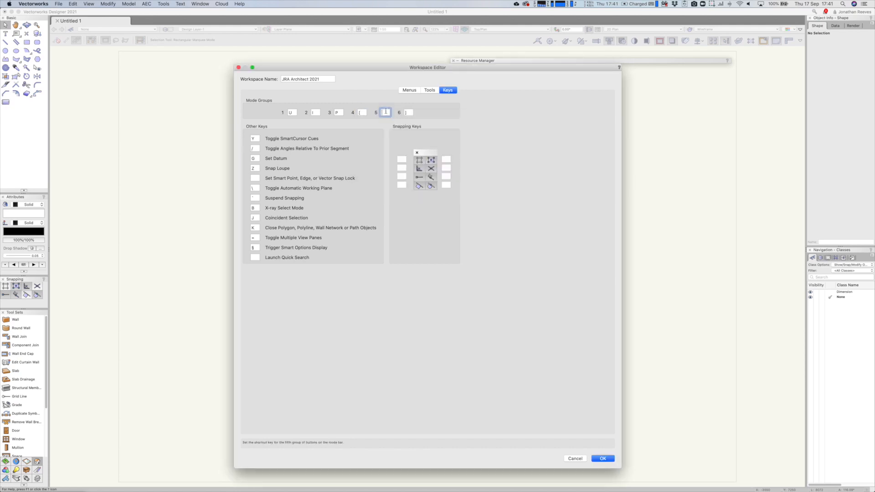
pyautogui.press(']')
pyautogui.click(493, 169)
# Save the edited JRA Architect 2021 workspace and acknowledge its save location.
pyautogui.click(603, 457)
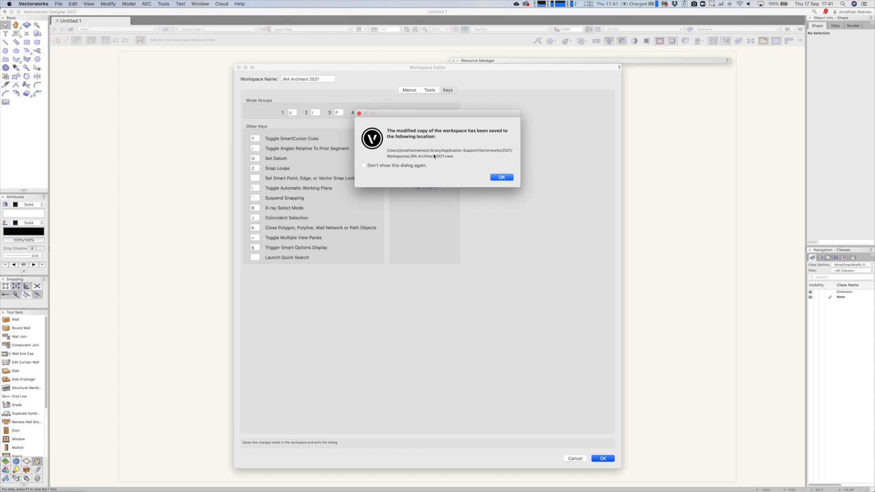
pyautogui.click(503, 178)
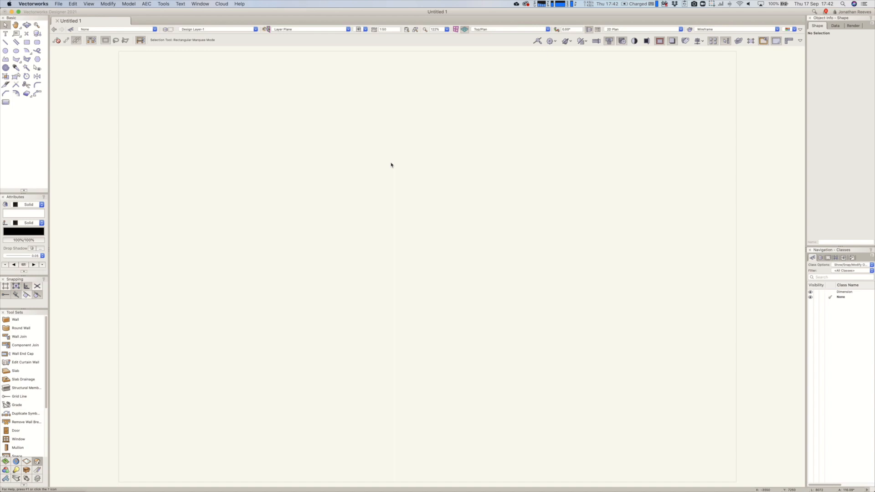
pyautogui.press('super+r')
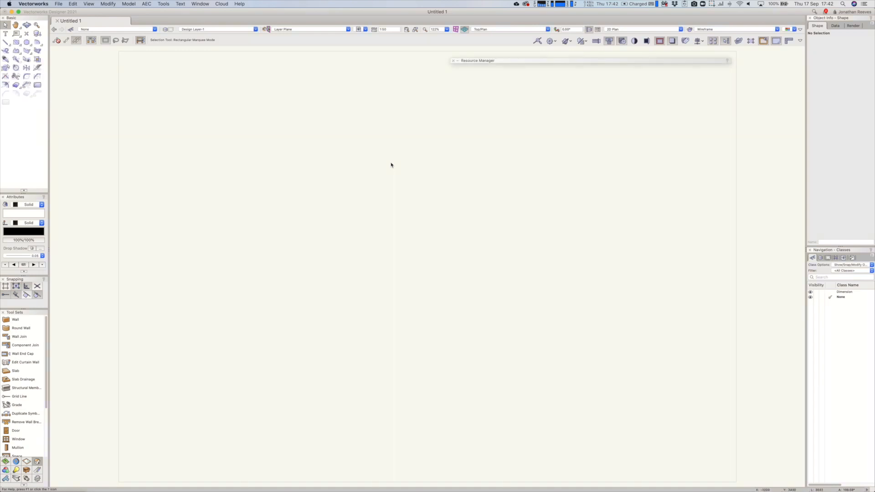
# Check which workspace is active in the list of available workspaces.
pyautogui.click(163, 4)
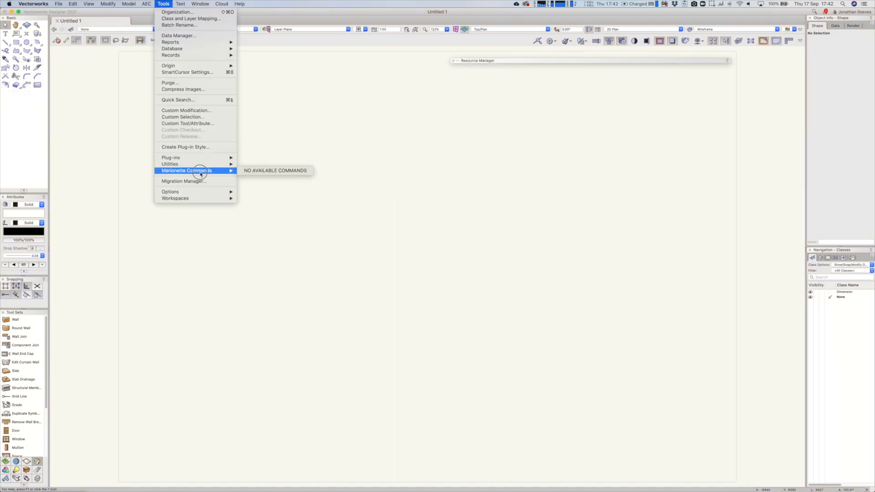
pyautogui.moveTo(198, 200)
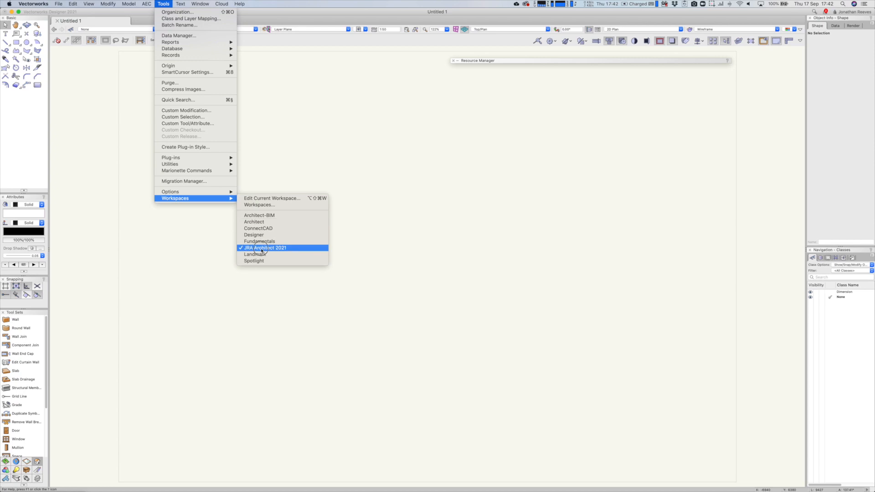
pyautogui.click(200, 275)
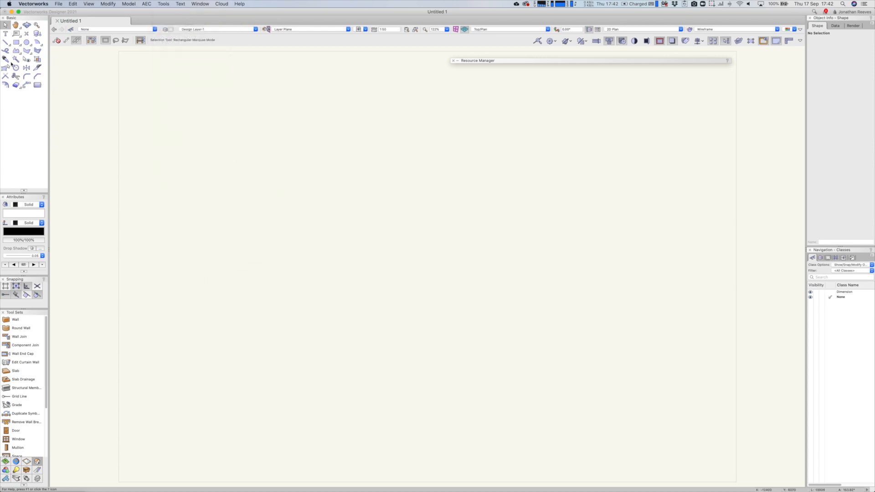
# Shorten the docked Basic, Attributes and Snapping palettes so the Tool Sets palette gains more height.
pyautogui.moveTo(29, 193); pyautogui.dragTo(27, 134)
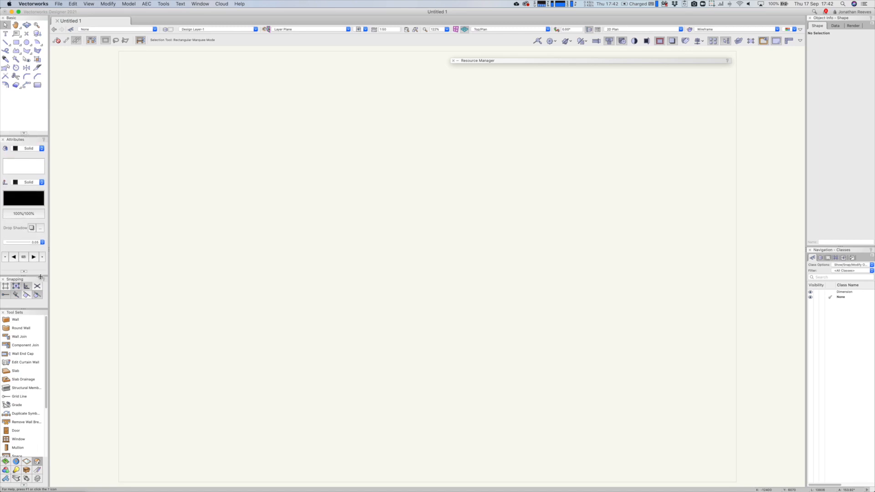
pyautogui.moveTo(33, 275); pyautogui.dragTo(31, 252)
pyautogui.moveTo(31, 309); pyautogui.dragTo(30, 289)
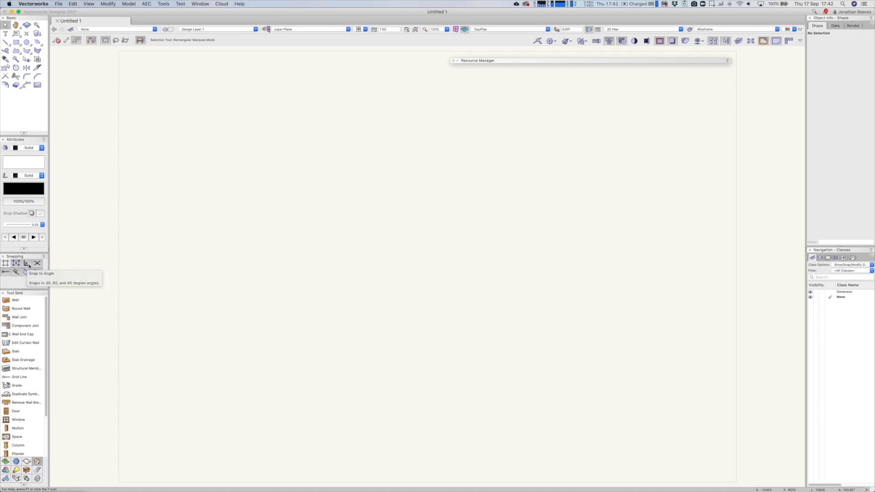
# View the tools nested under Rectangle in the Basic palette together with their shortcuts.
pyautogui.click(20, 45)
pyautogui.moveTo(19, 44); pyautogui.dragTo(35, 54)
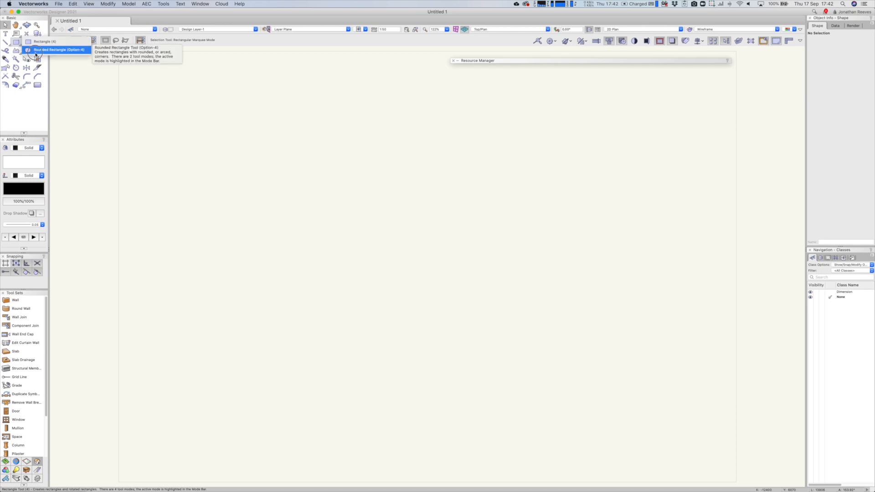
pyautogui.moveTo(36, 54); pyautogui.dragTo(105, 78)
# Draw a rectangle about 2160 by 2570 mm and a narrower rounded rectangle just to its right.
pyautogui.press('2')
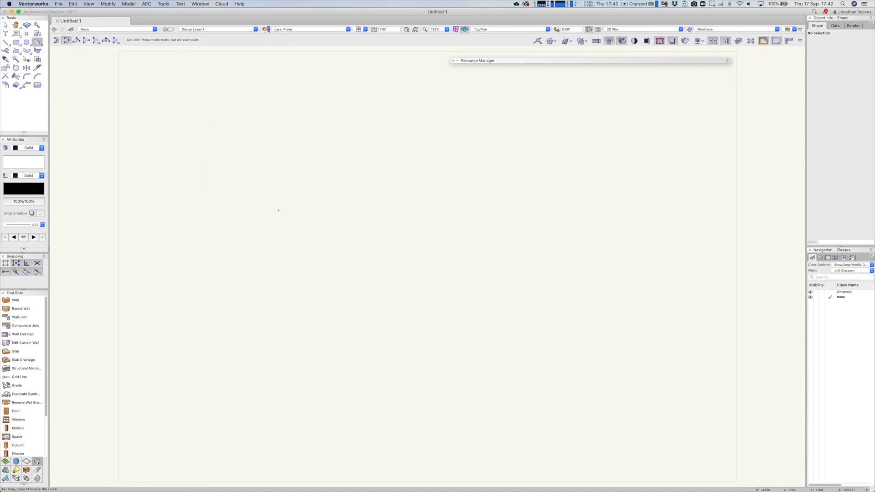
pyautogui.press('4')
pyautogui.moveTo(247, 190); pyautogui.dragTo(312, 268)
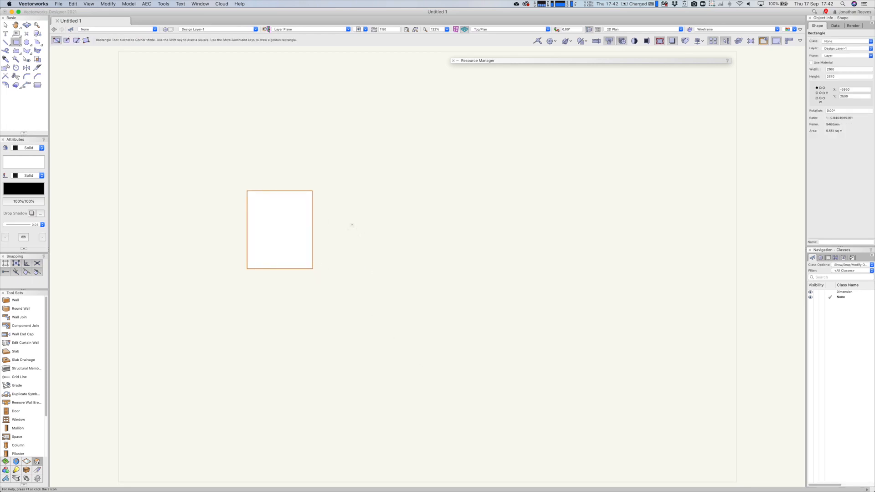
pyautogui.hotkey('alt', '4')
pyautogui.moveTo(327, 204); pyautogui.dragTo(366, 270)
# Draw a circle with a radius of about 1151 mm to the right of the rounded rectangle.
pyautogui.press('6')
pyautogui.click(423, 255)
pyautogui.click(429, 221)
# Draw a tilted oval about 960 by 1960 mm to the right of the circle using Height and Width Mode.
pyautogui.hotkey('alt', '6')
pyautogui.click(502, 267)
pyautogui.click(502, 222)
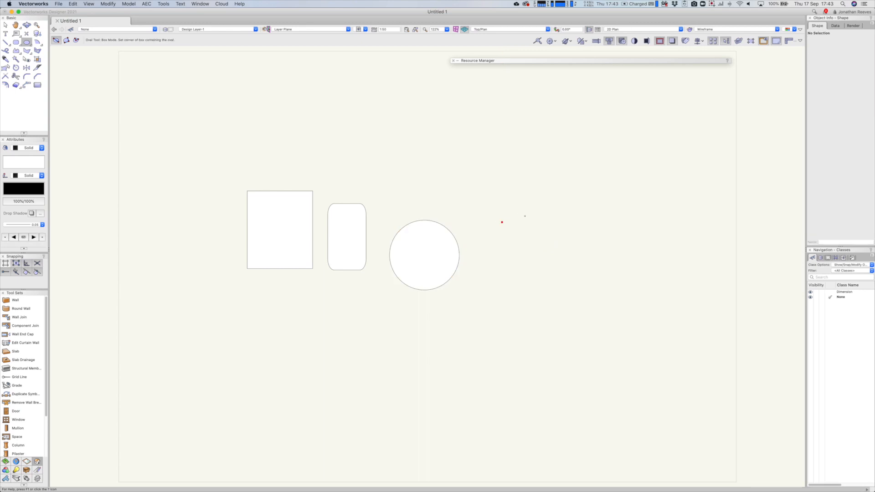
pyautogui.press('u')
pyautogui.click(491, 219)
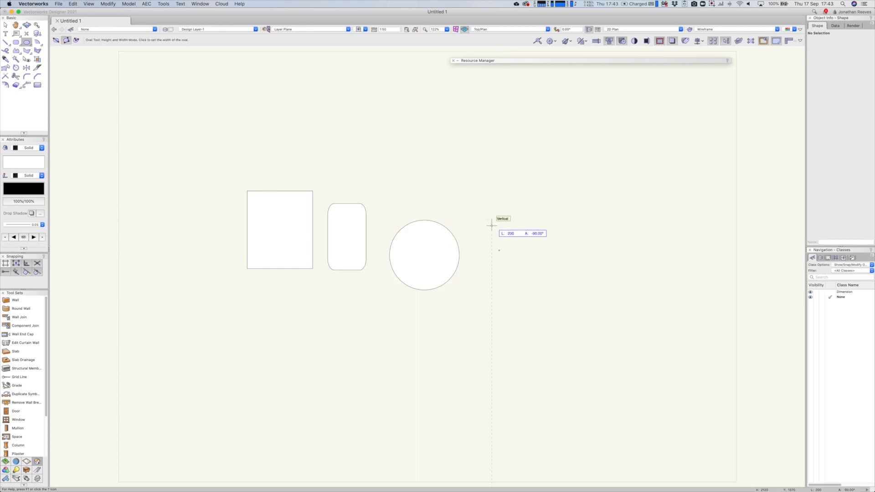
pyautogui.click(510, 276)
pyautogui.click(538, 267)
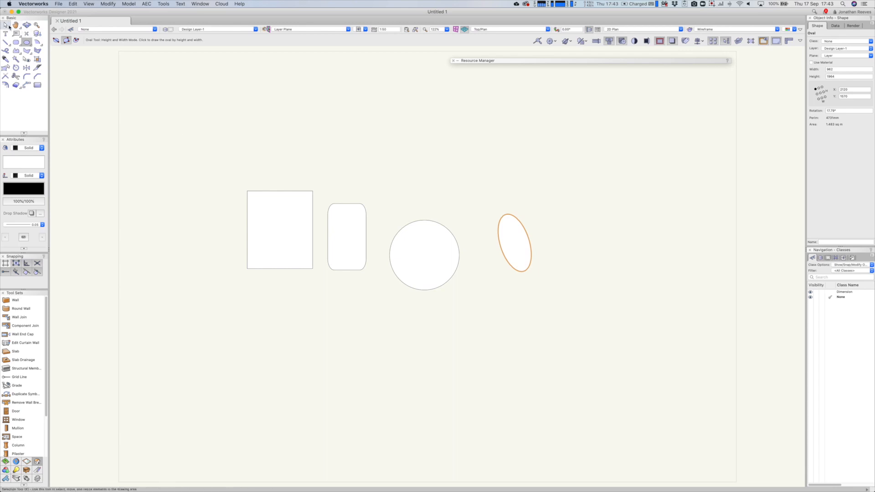
# Move the rounded rectangle over the rectangle's lower-right corner and merge the two shapes with Add Surface.
pyautogui.press('x')
pyautogui.moveTo(213, 160); pyautogui.dragTo(376, 304)
pyautogui.click(372, 202)
pyautogui.moveTo(353, 228); pyautogui.dragTo(303, 257)
pyautogui.keyDown('shift'); pyautogui.click(295, 216); pyautogui.keyUp('shift')
pyautogui.rightClick(289, 210)
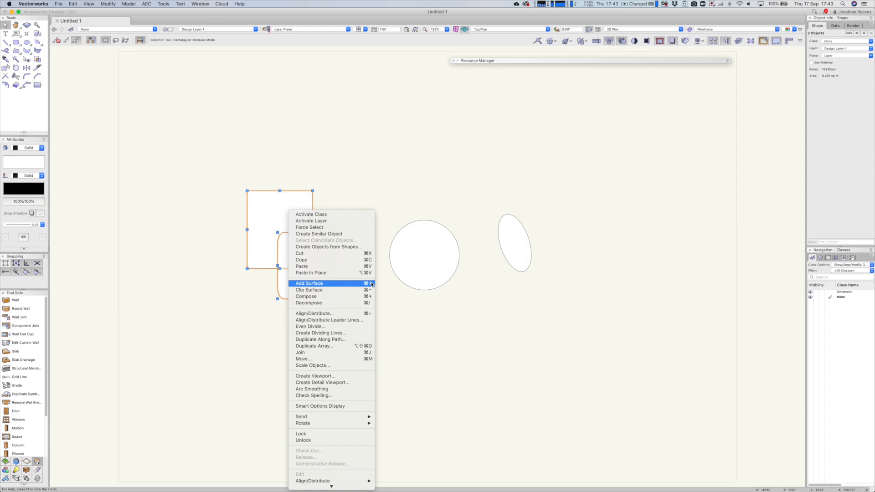
pyautogui.click(372, 284)
# Clip the merged shape's upper-right corner with the circle, move the circle clear and select the clipped shape.
pyautogui.moveTo(415, 261); pyautogui.dragTo(296, 190)
pyautogui.keyDown('shift'); pyautogui.click(269, 207); pyautogui.keyUp('shift')
pyautogui.press('super+alt+c')
pyautogui.moveTo(280, 211); pyautogui.dragTo(360, 196)
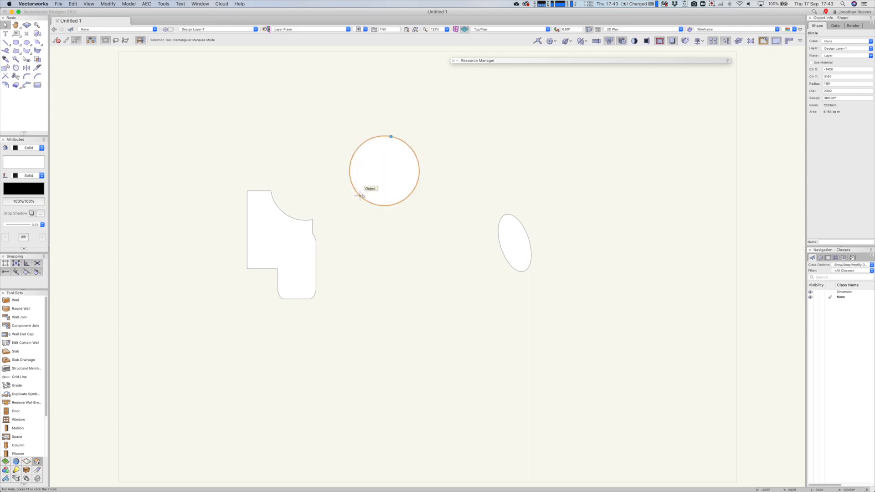
pyautogui.click(298, 238)
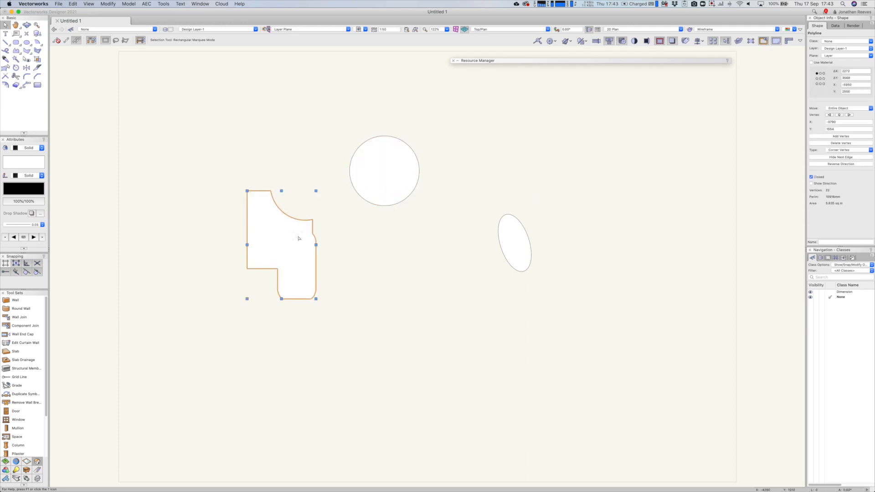
# Decompose the clipped shape into separate edges, compose them back into one closed polyline and deselect it.
pyautogui.press('super+shift+k')
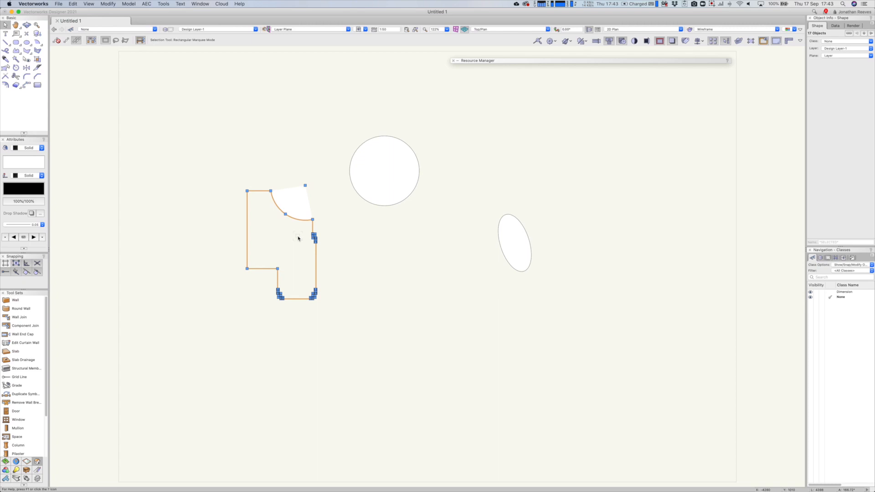
pyautogui.rightClick(305, 220)
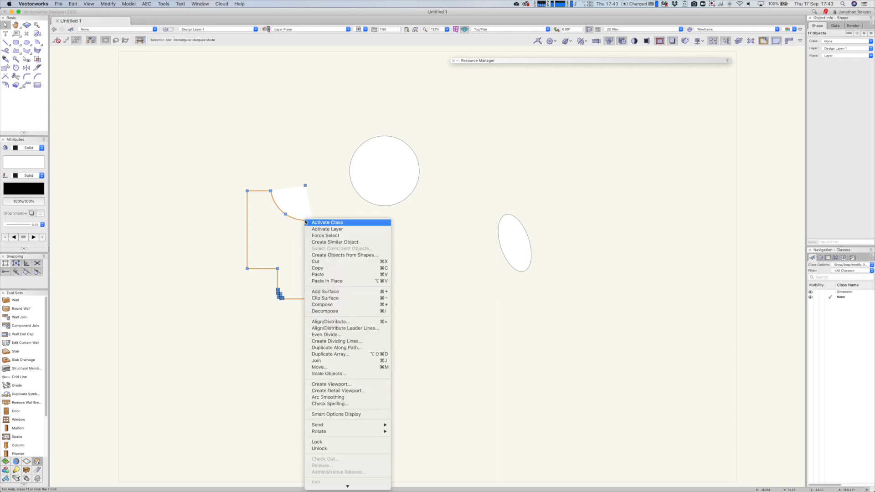
pyautogui.click(365, 308)
pyautogui.press('super+k')
pyautogui.press('super+k')
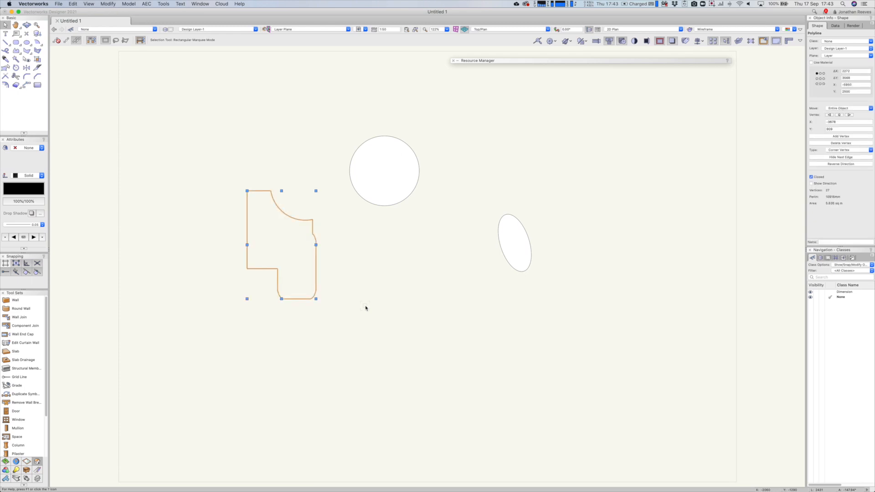
pyautogui.click(382, 277)
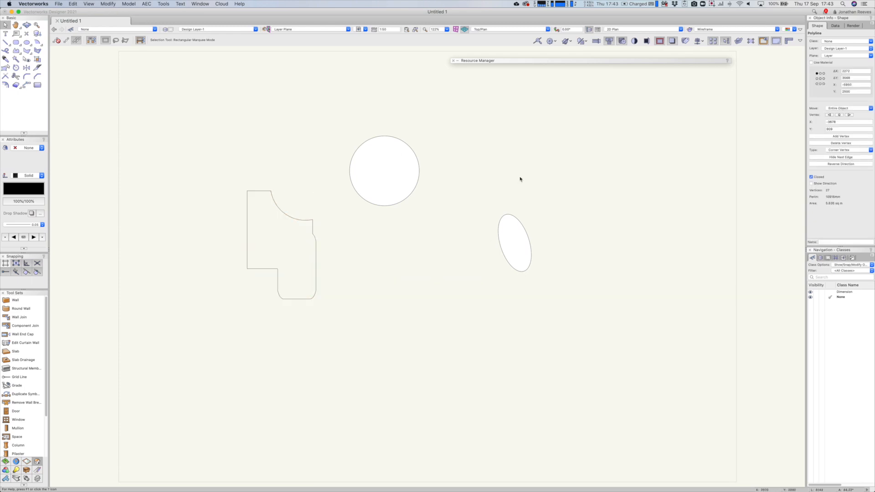
# View the drawn shapes in Right Isometric and in Left Rear Isometric.
pyautogui.rightClick(563, 175)
pyautogui.moveTo(588, 250)
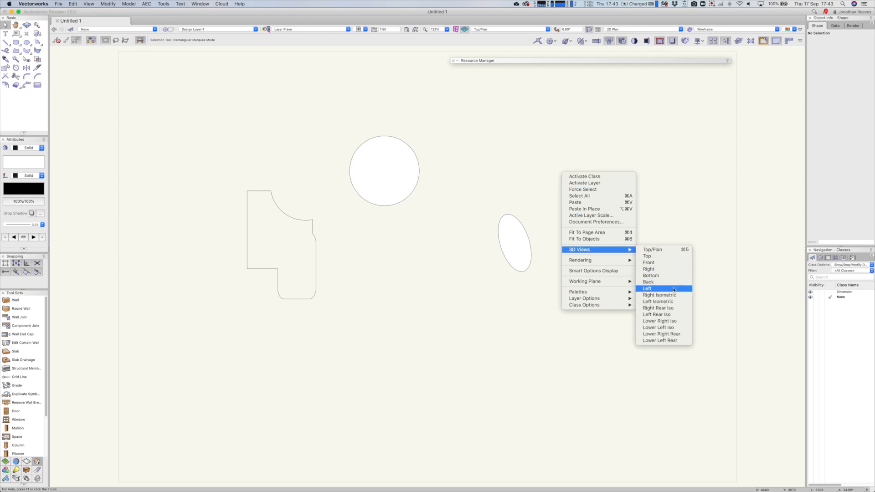
pyautogui.click(660, 296)
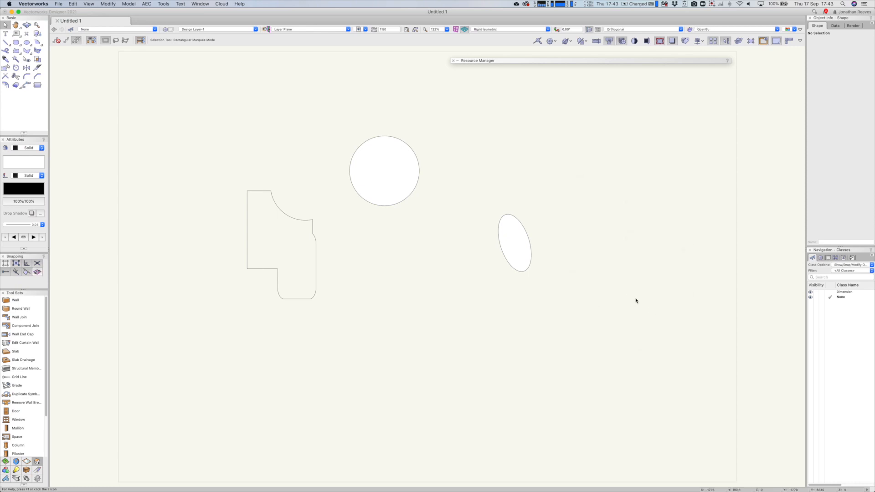
pyautogui.rightClick(332, 343)
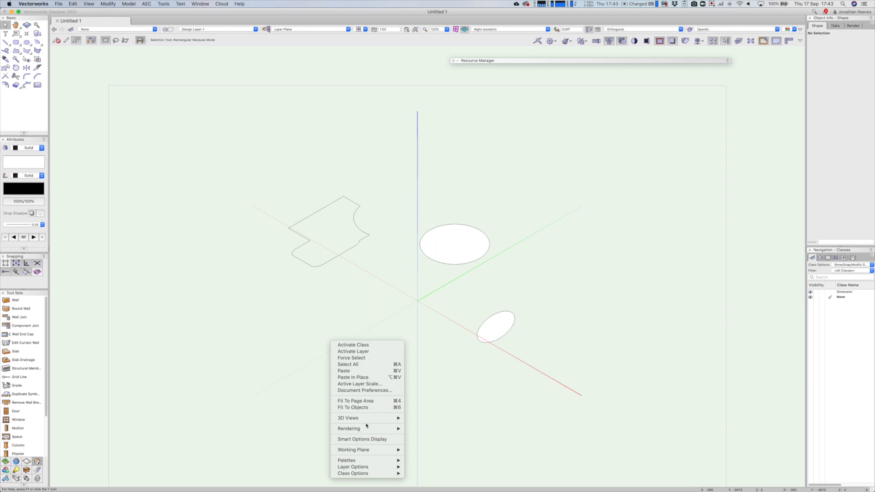
pyautogui.moveTo(366, 417)
pyautogui.click(434, 459)
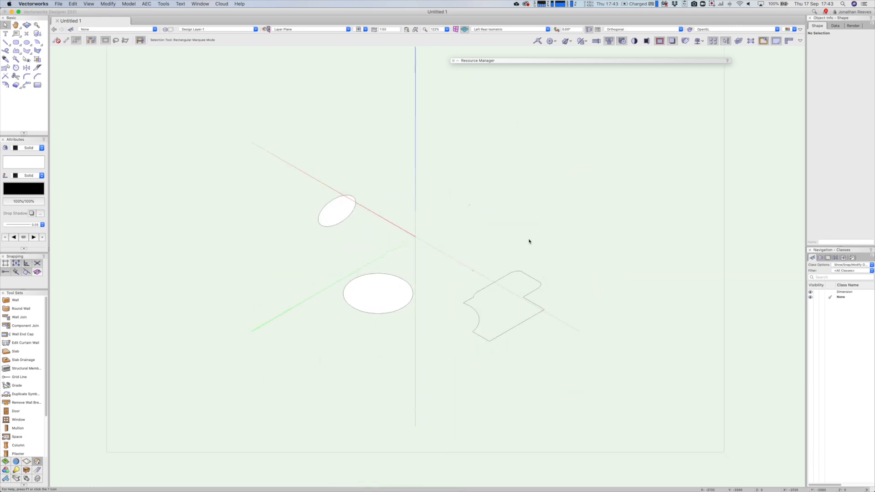
# Return to the Top/Plan view and delete all the drawn shapes.
pyautogui.press('super+5')
pyautogui.press('super+a')
pyautogui.press('Delete')
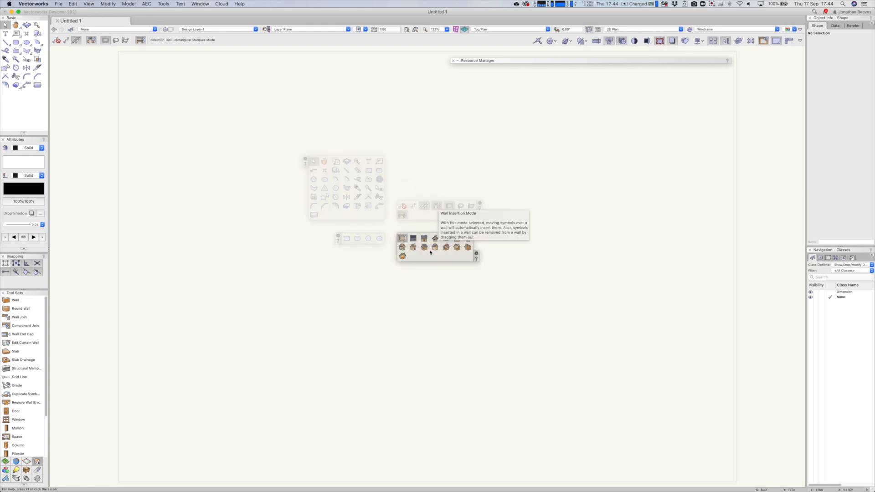
# Switch to Right Isometric view and draw a rectangle about 4248 by 2452 mm on the ground plane.
pyautogui.click(402, 249)
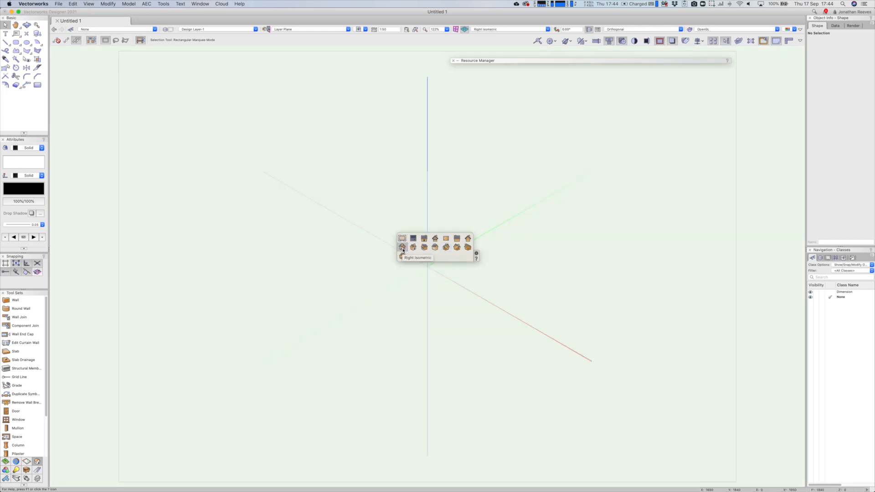
pyautogui.press('4')
pyautogui.click(360, 267)
pyautogui.click(399, 350)
# Extrude the rectangle to a height of 3 m.
pyautogui.press('super+e')
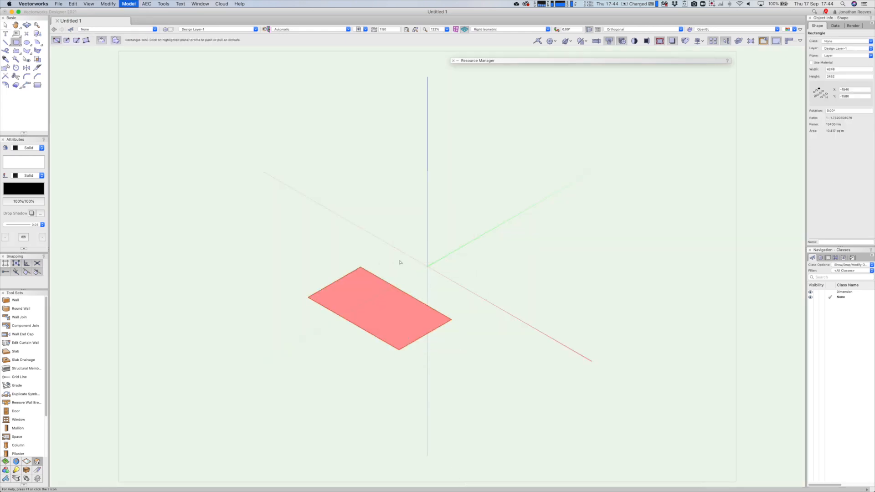
pyautogui.write('3m')
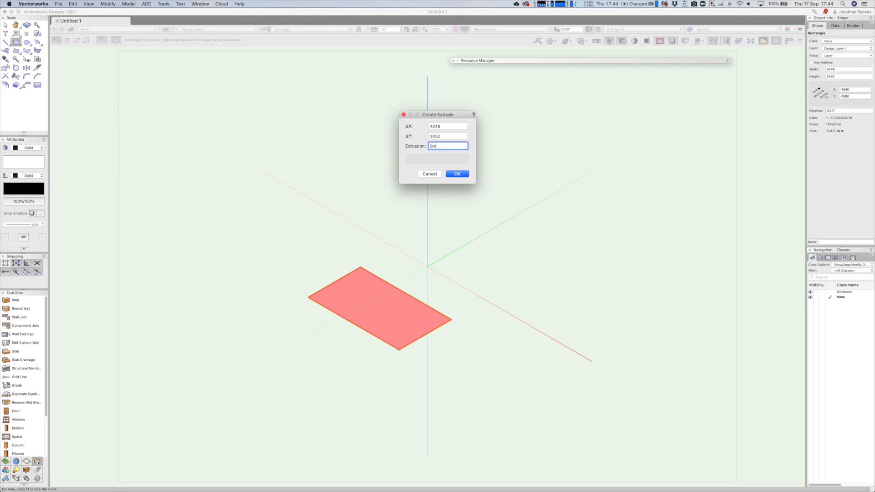
pyautogui.press('Return')
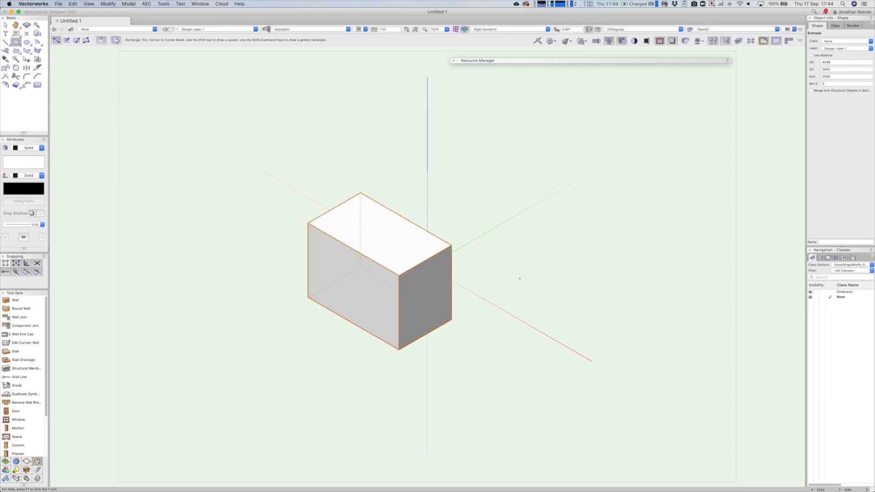
# View the extruded box from Left Isometric through the rear isometric views to Lower Left Isometric.
pyautogui.click(549, 299)
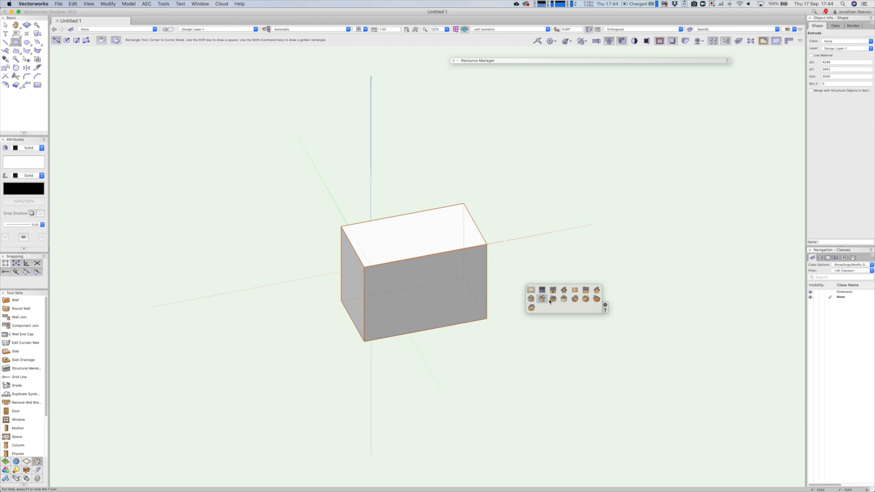
pyautogui.click(553, 299)
pyautogui.click(564, 300)
pyautogui.click(575, 299)
pyautogui.click(586, 298)
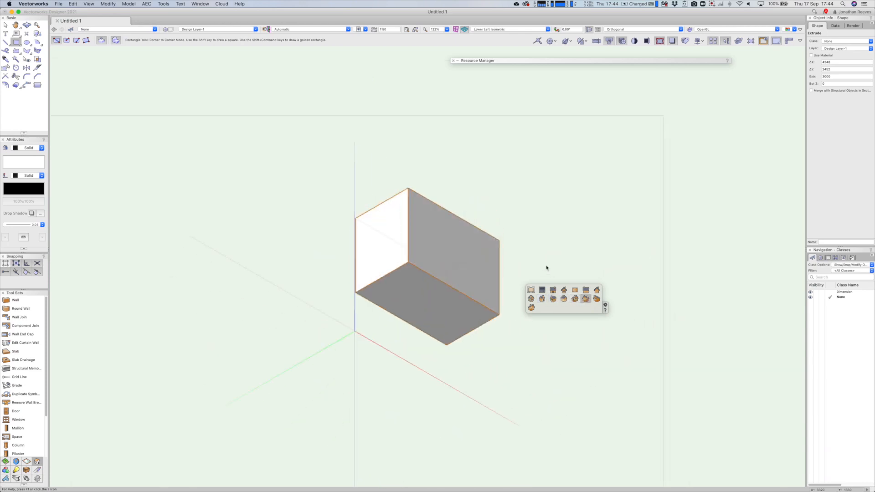
# View the box from several standard and isometric directions, finishing in Left Rear Isometric.
pyautogui.click(552, 290)
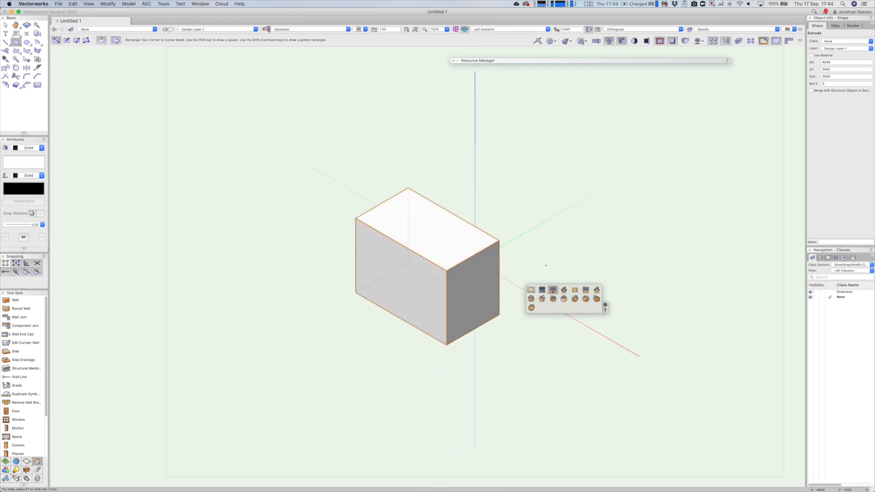
pyautogui.press('6')
pyautogui.press('7')
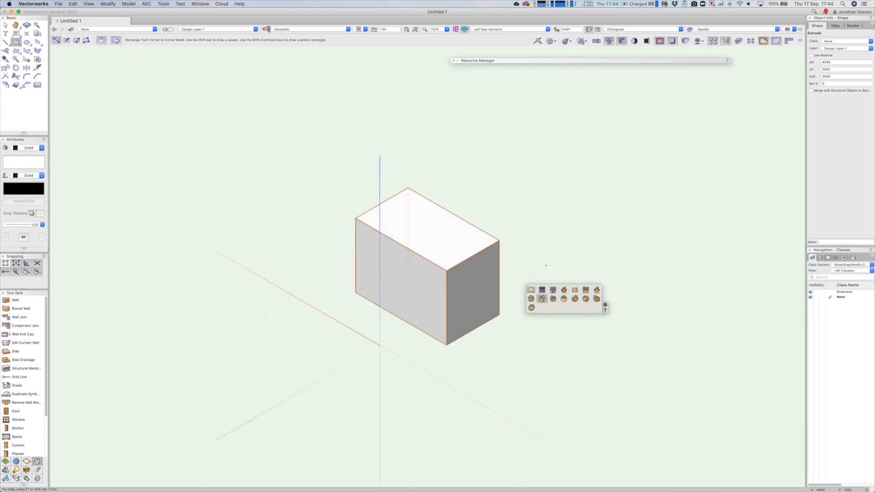
pyautogui.press('5')
pyautogui.press('3')
pyautogui.press('5')
pyautogui.press('1')
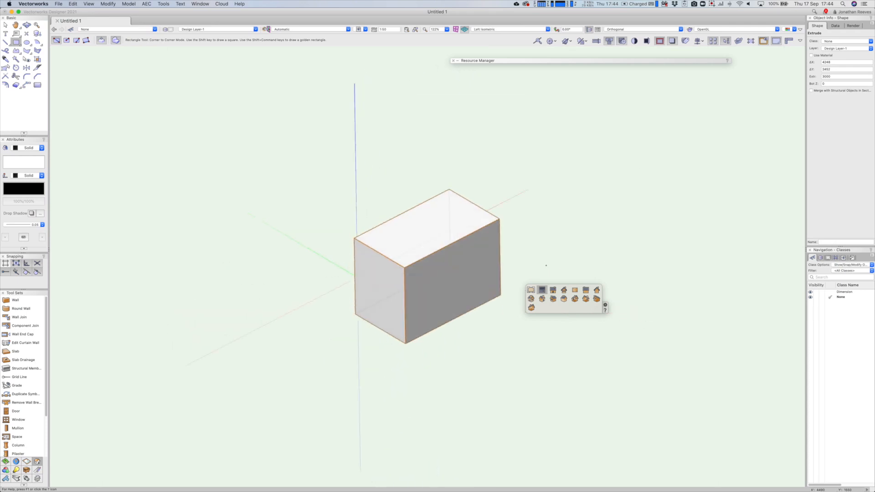
pyautogui.press('6')
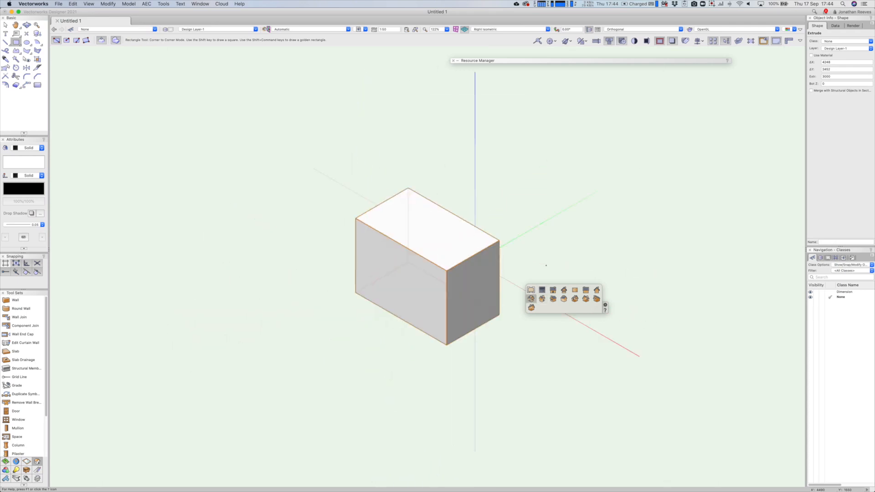
pyautogui.click(563, 299)
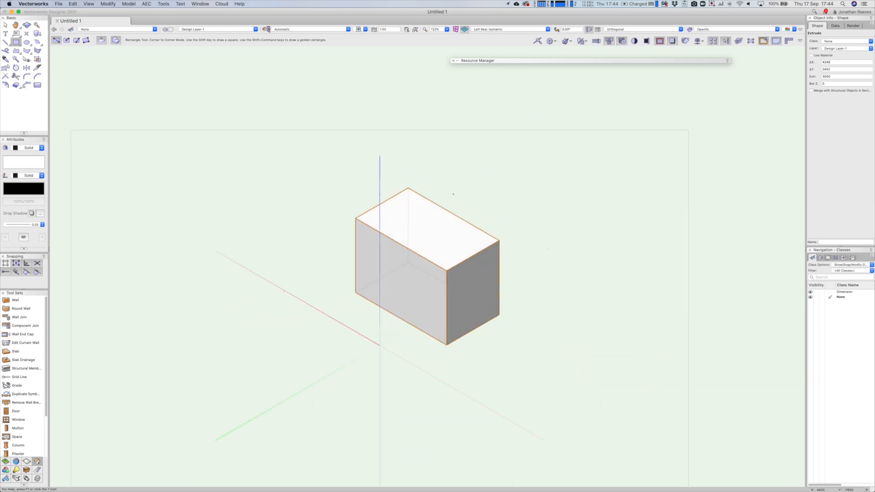
# Bring up the Smart Options Display, deselect the box and search the Vectorworks commands for "add".
pyautogui.press('space')
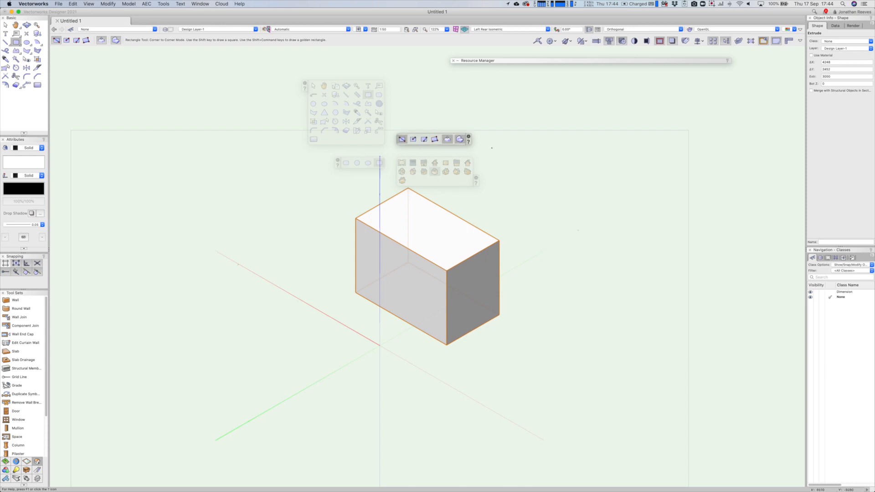
pyautogui.click(506, 152)
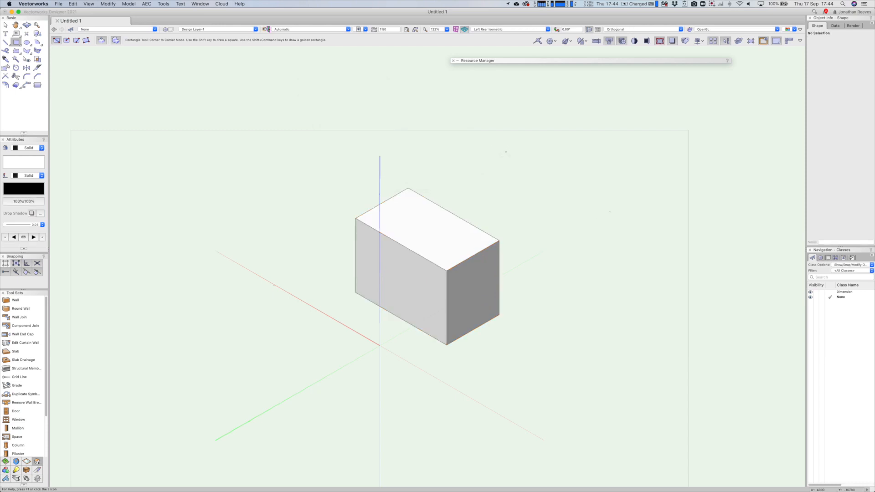
pyautogui.press('super+shift+f')
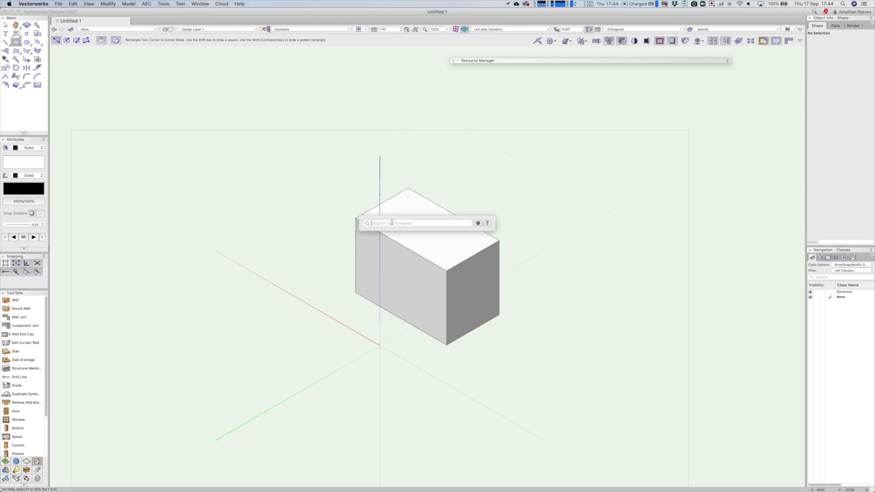
pyautogui.write('add')
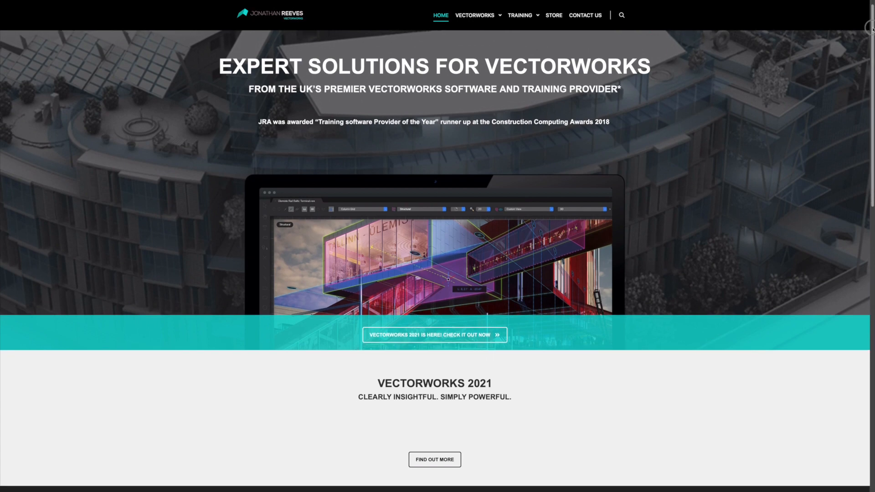
pyautogui.scroll(-1, 872, 32)
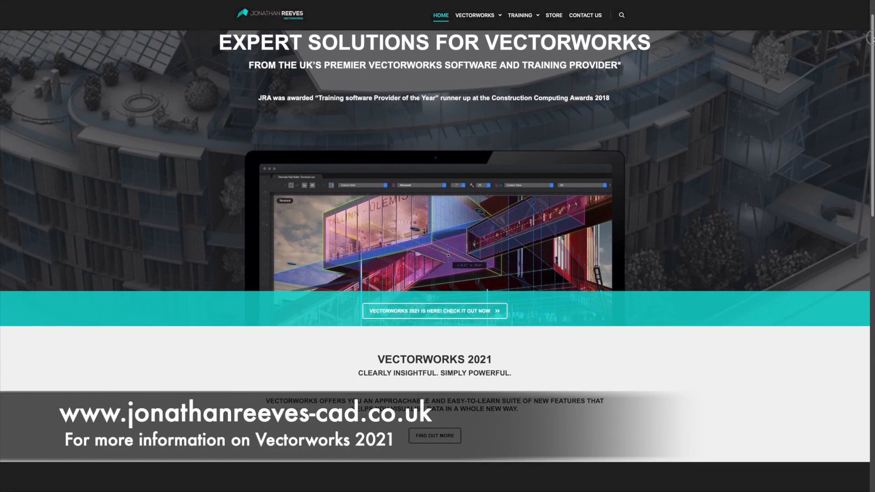
pyautogui.scroll(-1, 871, 41)
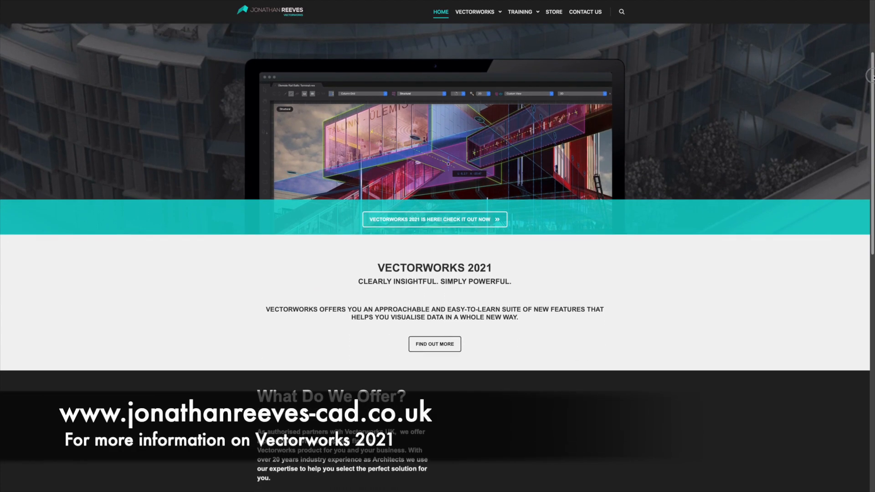